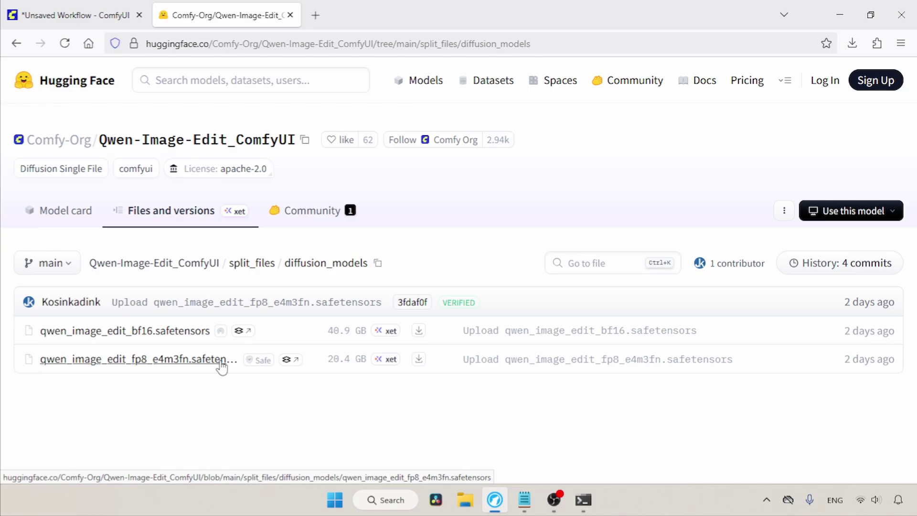
# - Open the Qwen Image Edit GGUF link from the notes file in the browser and look through the available quantized models
pyautogui.click(525, 499)
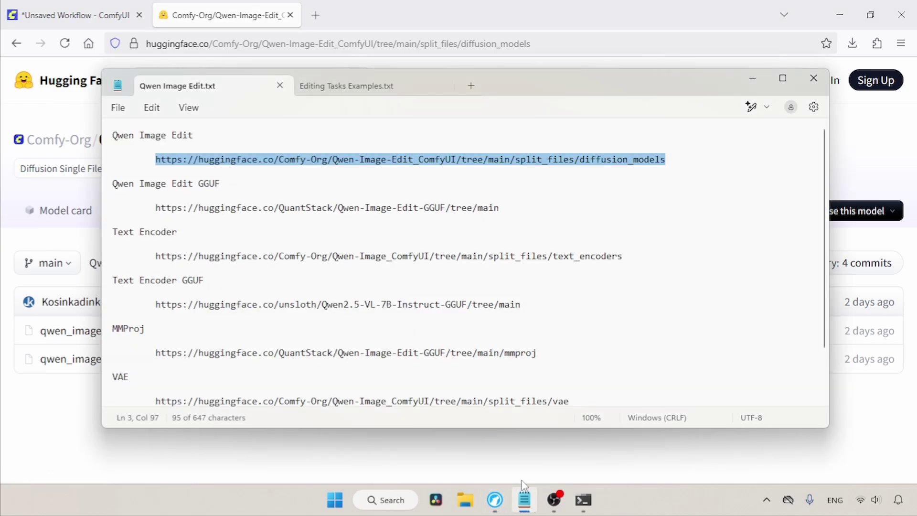
pyautogui.moveTo(156, 207); pyautogui.dragTo(502, 208)
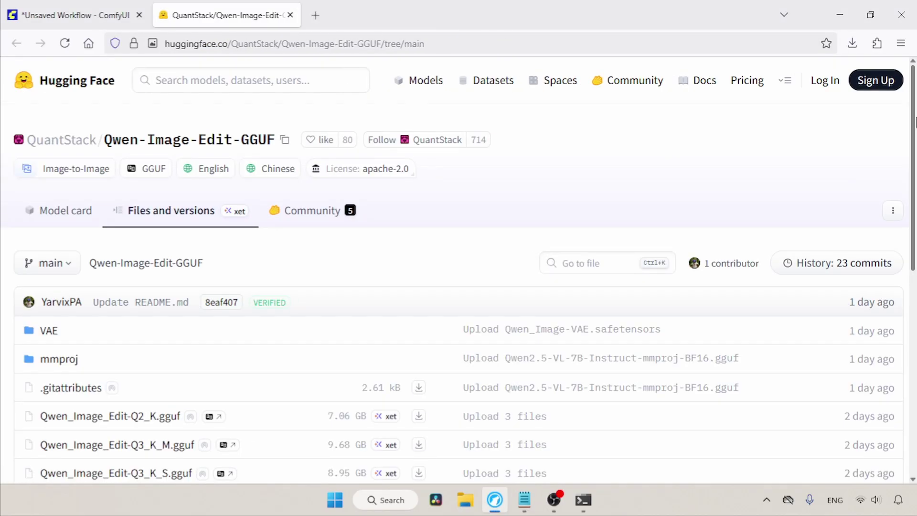
pyautogui.scroll(-3, 914, 201)
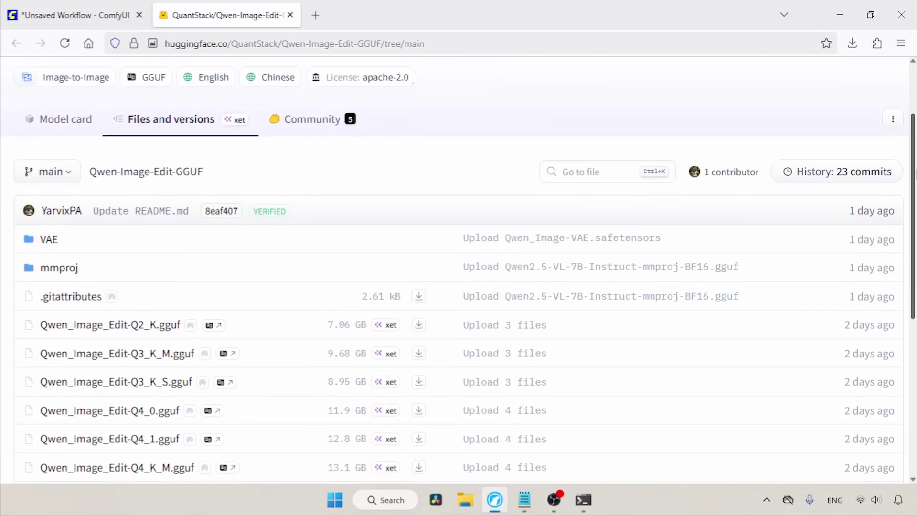
pyautogui.moveTo(914, 203); pyautogui.dragTo(915, 287)
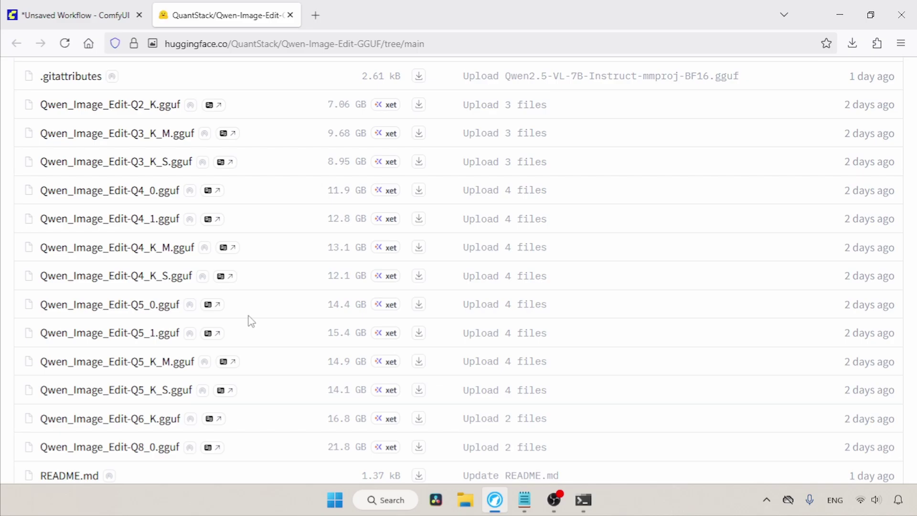
# - Copy the Text Encoder link from the notes file and load that Hugging Face page in the browser
pyautogui.click(526, 498)
pyautogui.moveTo(639, 257); pyautogui.dragTo(154, 256)
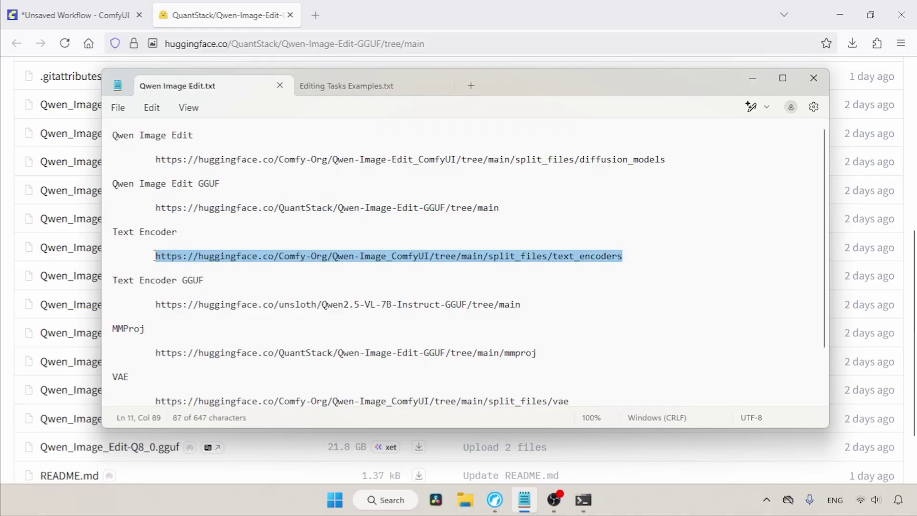
pyautogui.hotkey('ctrl', 'c')
pyautogui.click(479, 44)
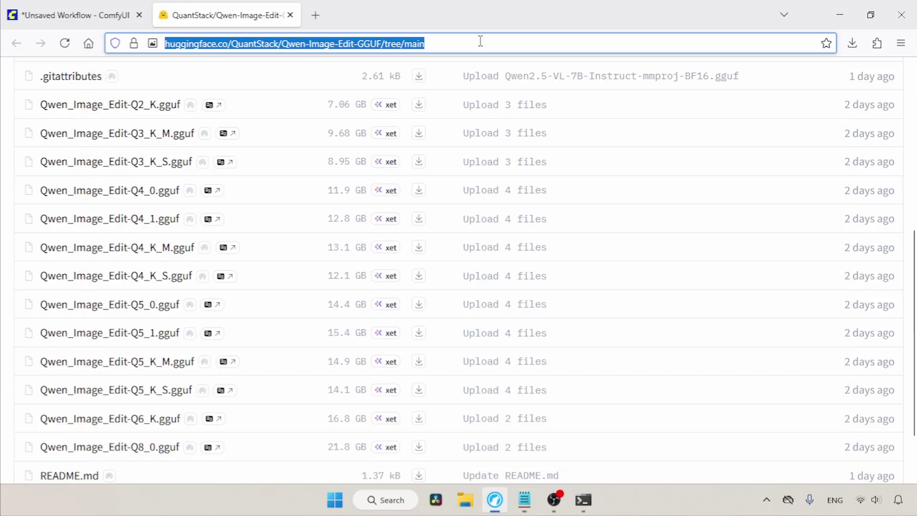
pyautogui.hotkey('ctrl', 'v')
pyautogui.press('Return')
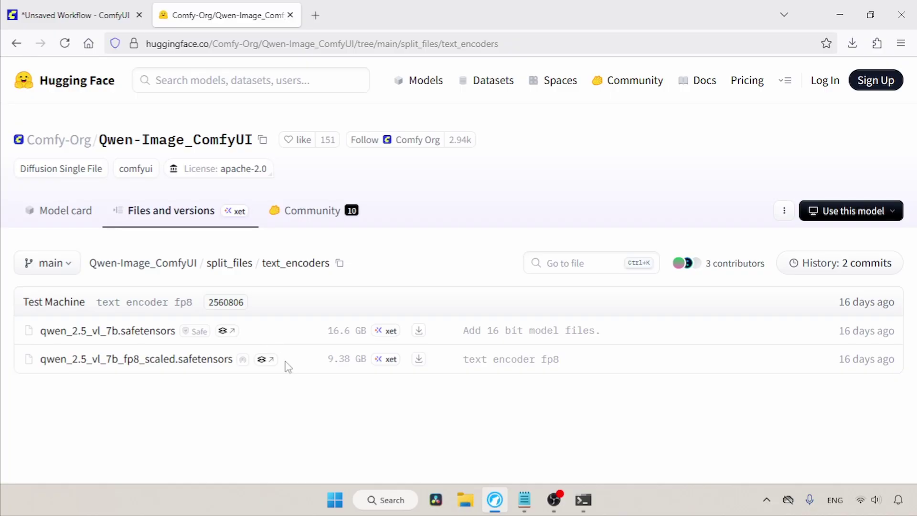
# - Open the Text Encoder GGUF link from the notes file in the browser and look through its quantized versions
pyautogui.click(525, 500)
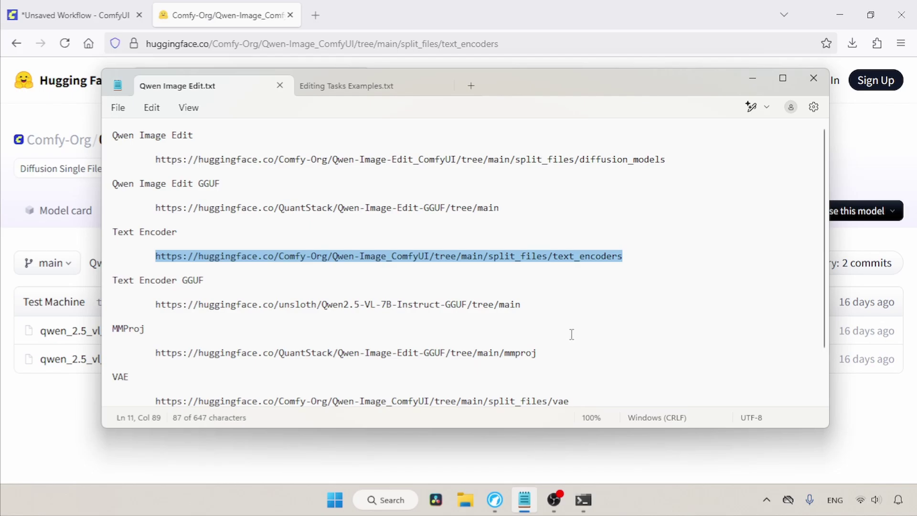
pyautogui.moveTo(545, 304); pyautogui.dragTo(155, 307)
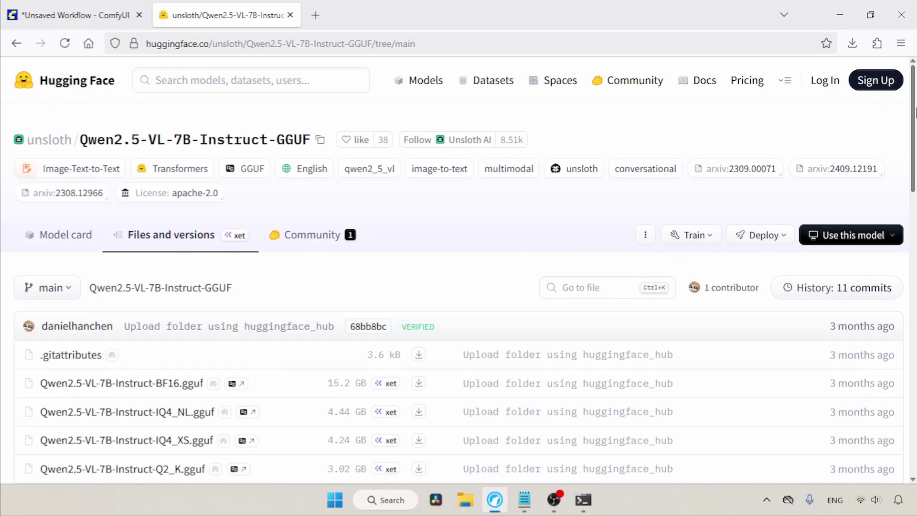
pyautogui.scroll(-3, 913, 148)
pyautogui.moveTo(913, 149); pyautogui.dragTo(914, 210)
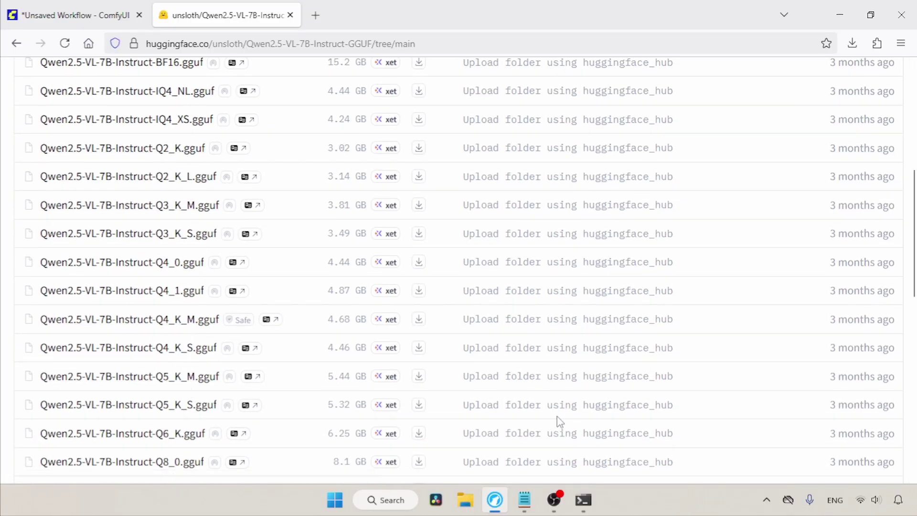
pyautogui.moveTo(915, 282)
pyautogui.mouseDown()
pyautogui.moveTo(914, 300)
pyautogui.moveTo(914, 290)
pyautogui.mouseUp()
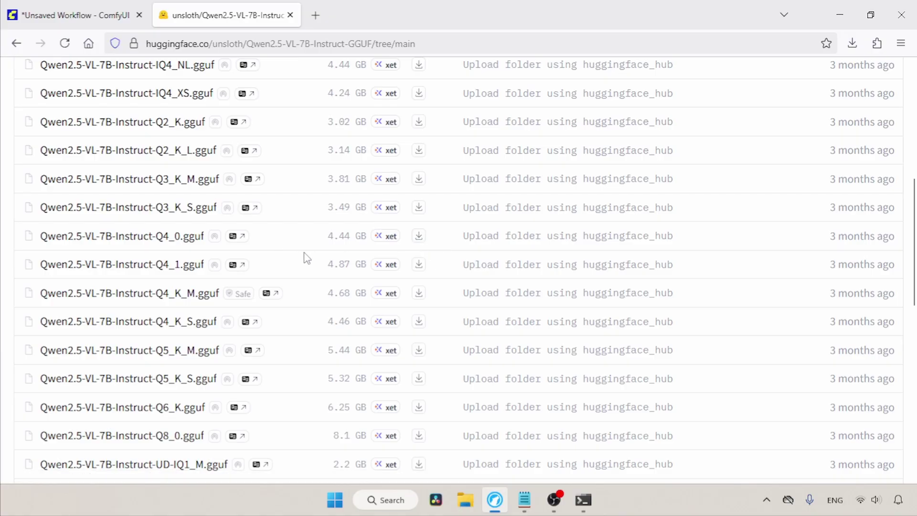
# - Copy the MMProj link from the notes file and load the mmproj folder page in the browser
pyautogui.hotkey('alt', 'Tab')
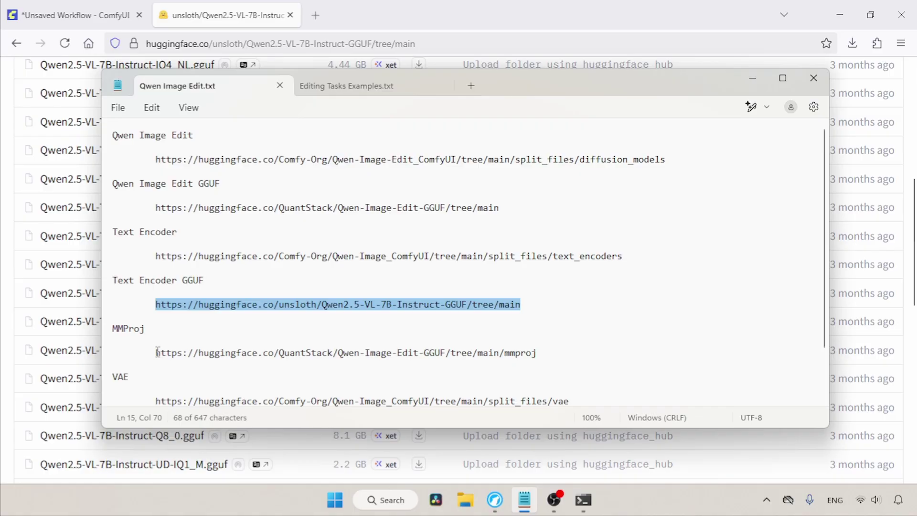
pyautogui.moveTo(158, 353); pyautogui.dragTo(289, 352)
pyautogui.click(568, 353)
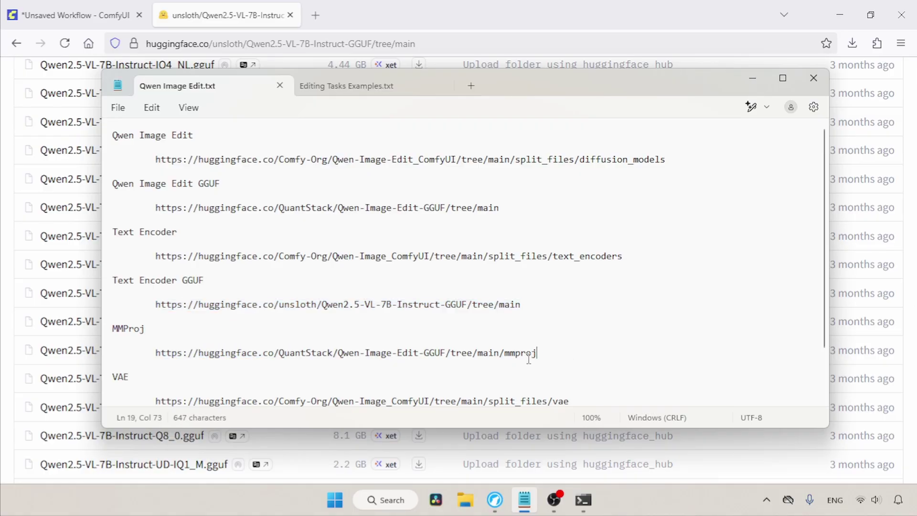
pyautogui.moveTo(529, 358); pyautogui.dragTo(153, 353)
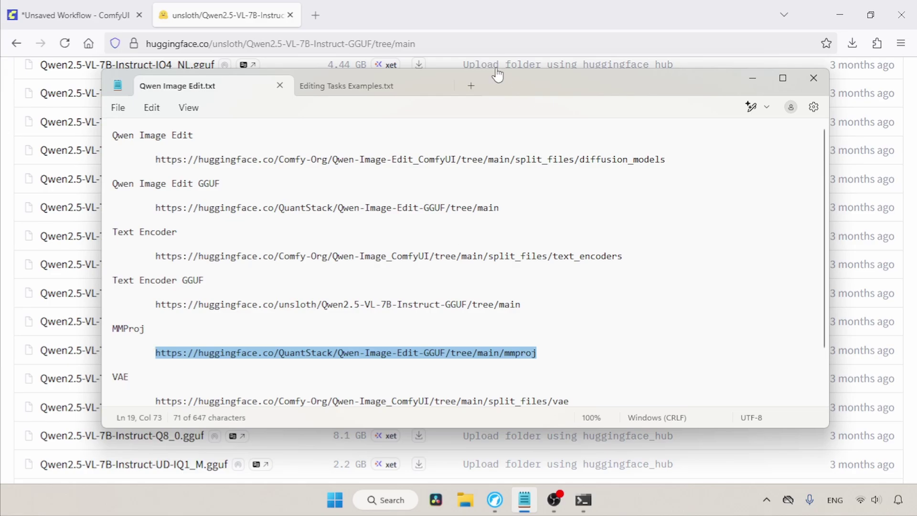
pyautogui.click(476, 43)
pyautogui.hotkey('ctrl', 'v')
pyautogui.press('Return')
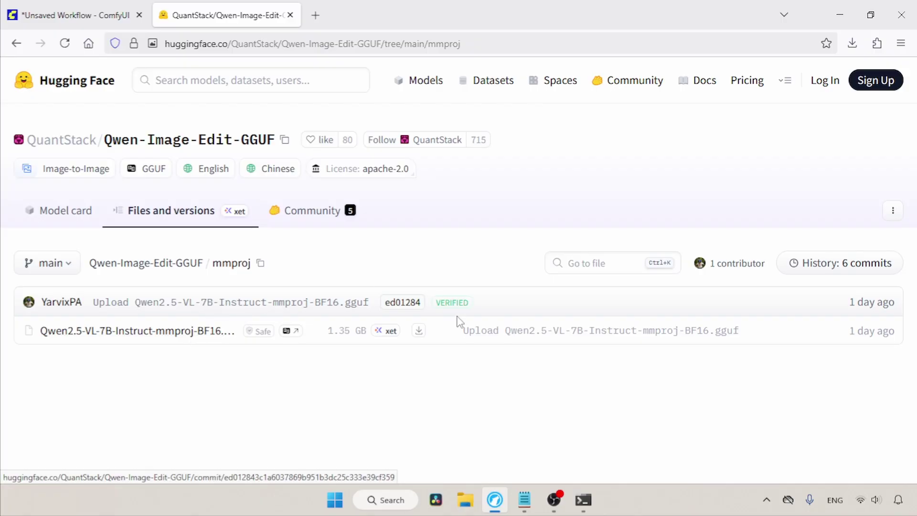
# - Open the VAE link from the notes file in the browser to view the Qwen-Image_ComfyUI vae folder
pyautogui.click(524, 500)
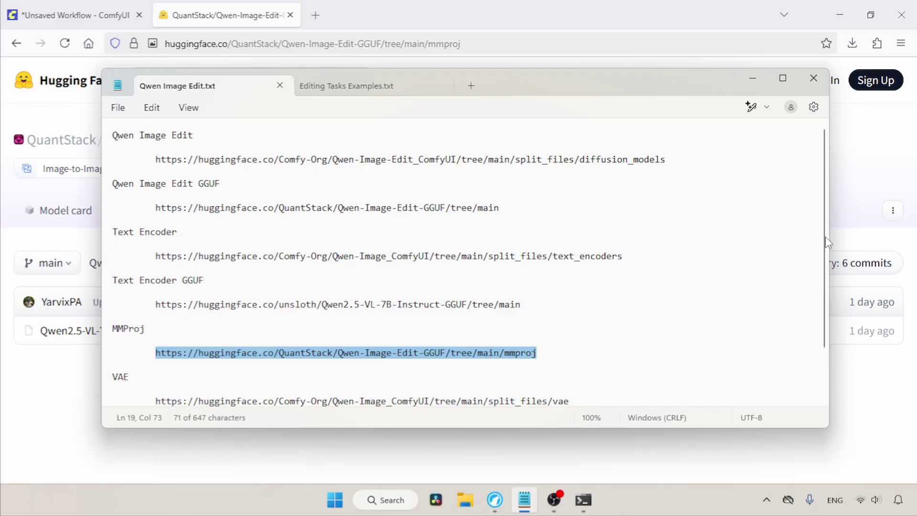
pyautogui.scroll(-1, 819, 267)
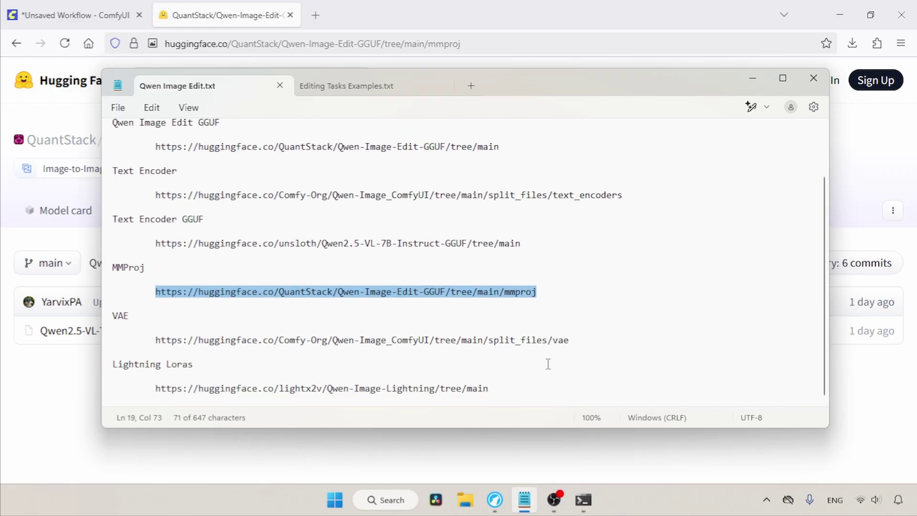
pyautogui.moveTo(601, 338); pyautogui.dragTo(153, 339)
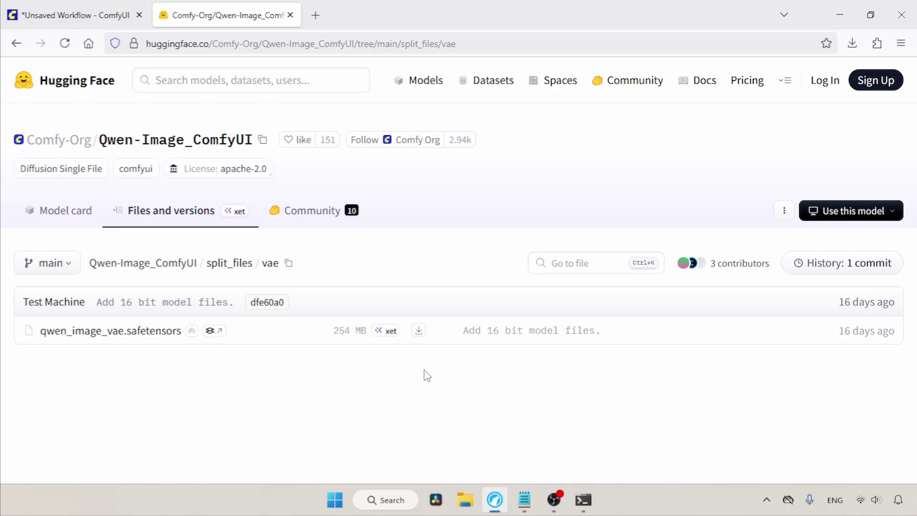
# - Copy the Lightning Loras link from the notes file, load it in the browser and look through the 4-step and 8-step files
pyautogui.click(524, 500)
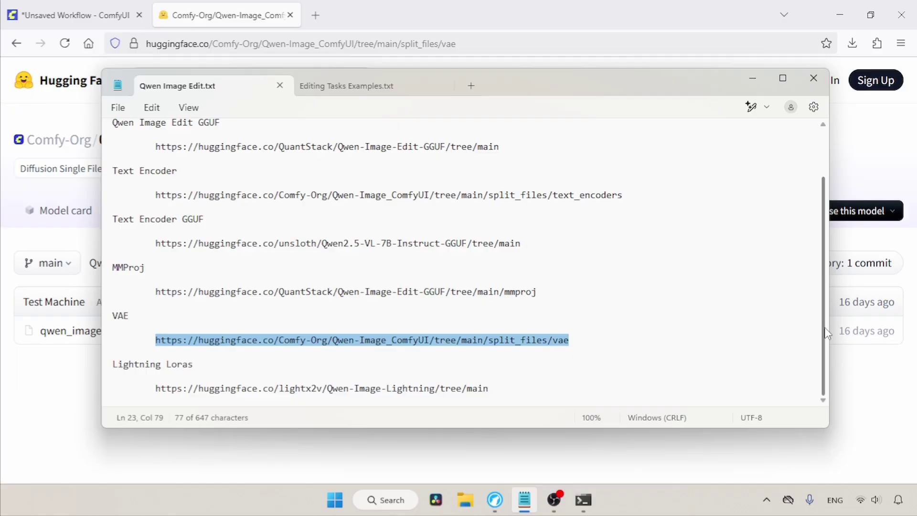
pyautogui.moveTo(144, 387); pyautogui.dragTo(516, 388)
pyautogui.hotkey('ctrl', 'c')
pyautogui.click(446, 43)
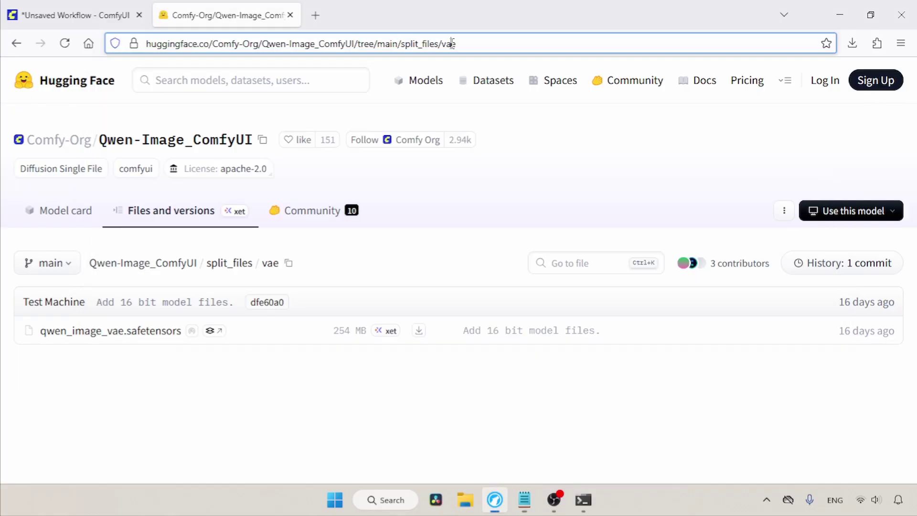
pyautogui.hotkey('ctrl', 'v')
pyautogui.press('Return')
pyautogui.scroll(-2, 914, 169)
pyautogui.scroll(-2, 914, 169)
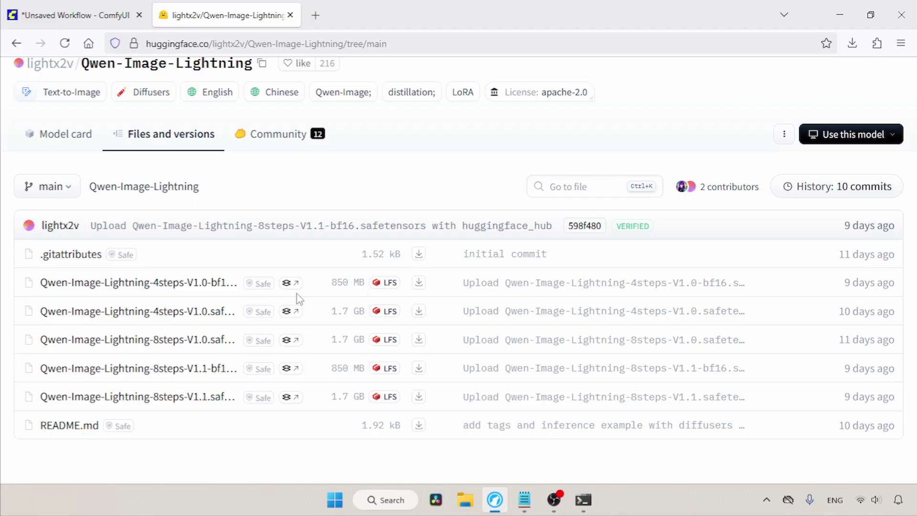
# - Close the Qwen-Image-Lightning page, minimize the browser and open the Downloads folder in File Explorer
pyautogui.hotkey('ctrl', 'w')
pyautogui.click(839, 15)
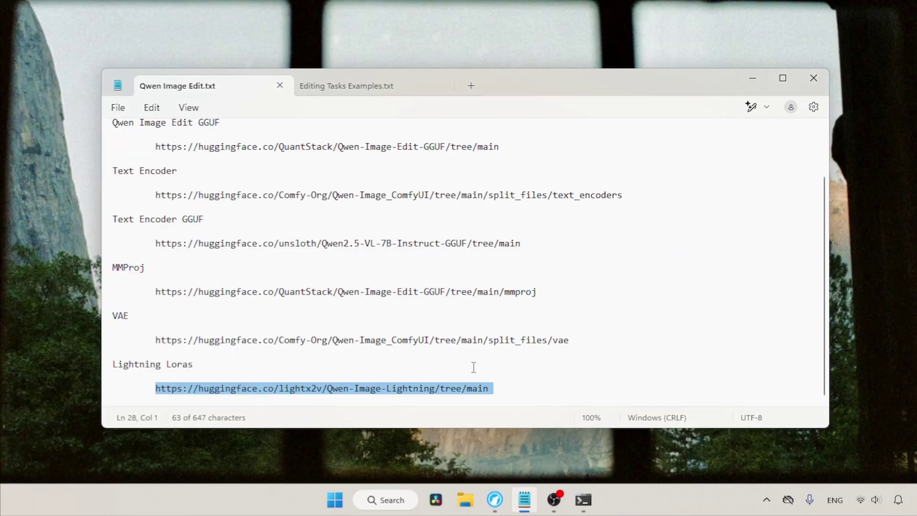
pyautogui.click(459, 495)
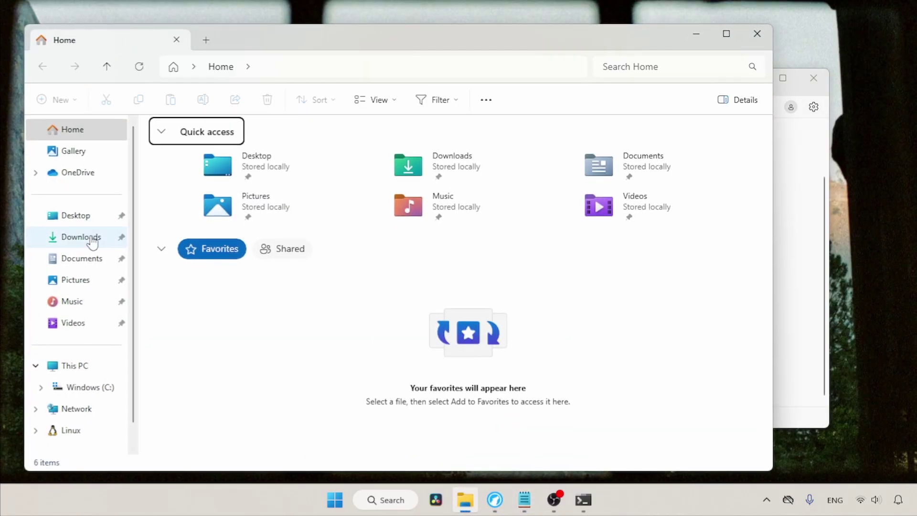
pyautogui.click(92, 239)
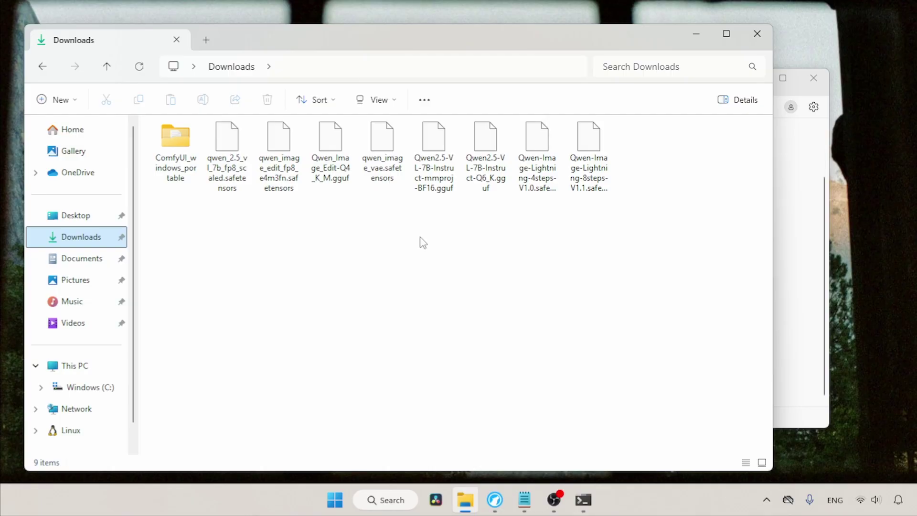
# - Move Qwen_Image_Edit-Q4_K_M.gguf and qwen_image_edit_fp8_e4m3fn.safetensors from Downloads into ComfyUI_windows_portable > ComfyUI > models > diffusion_models
pyautogui.click(330, 172)
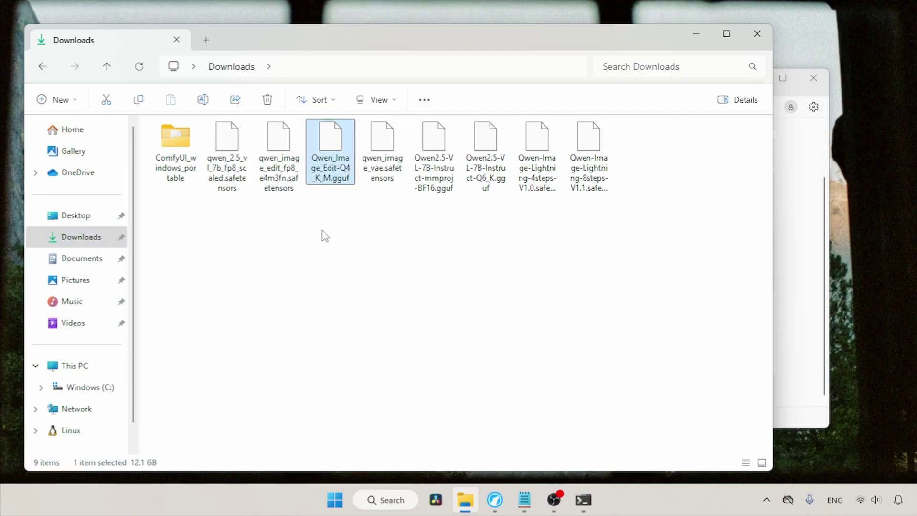
pyautogui.click(291, 182)
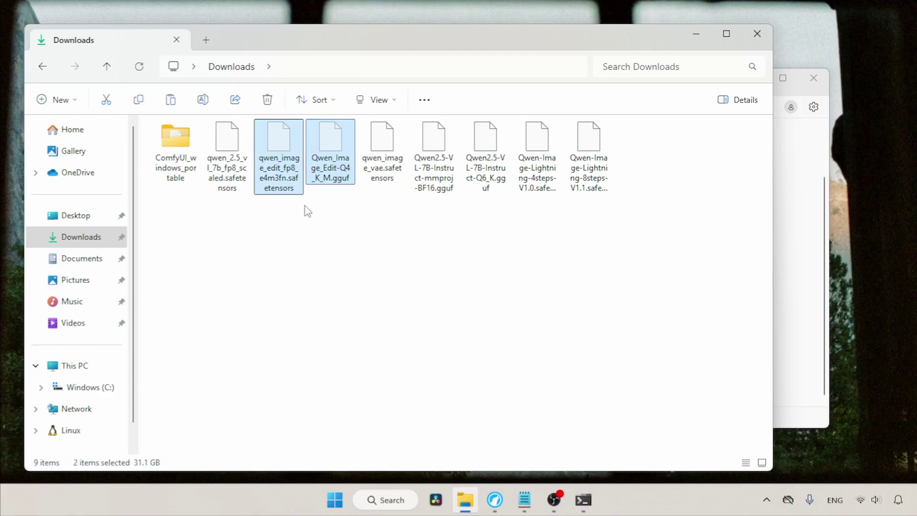
pyautogui.doubleClick(175, 143)
pyautogui.doubleClick(214, 143)
pyautogui.doubleClick(270, 431)
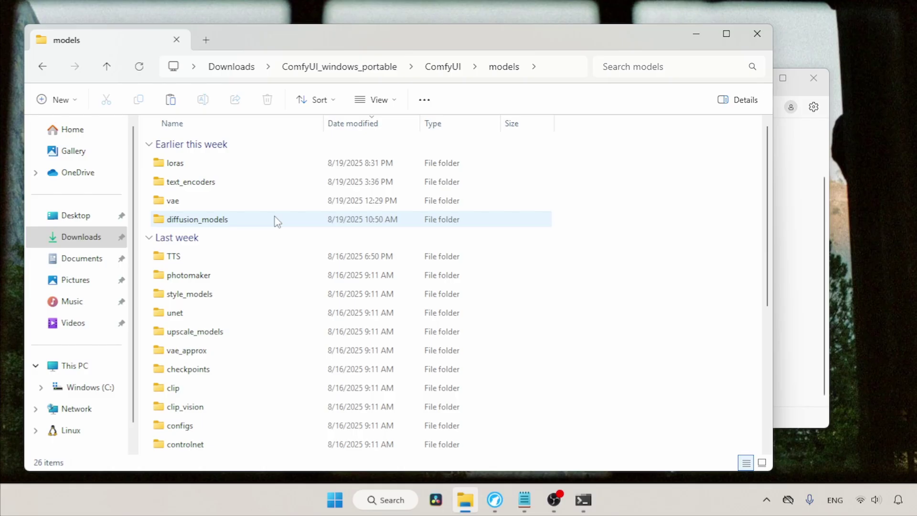
pyautogui.doubleClick(270, 221)
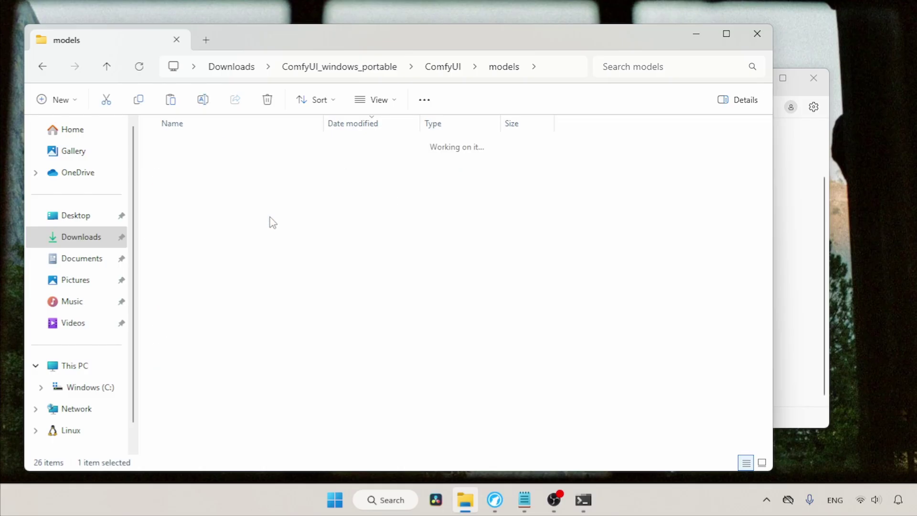
pyautogui.hotkey('ctrl', 'v')
pyautogui.click(374, 294)
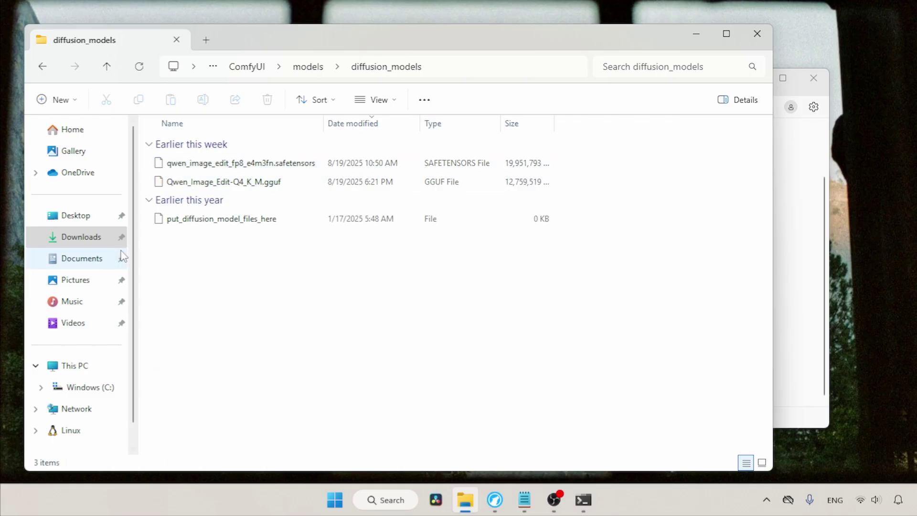
# - Move qwen_2.5_vl_7b_fp8_scaled.safetensors, Qwen2.5-VL-7B-Instruct-mmproj-BF16.gguf and Qwen2.5-VL-7B-Instruct-Q6_K.gguf from Downloads into ComfyUI_windows_portable > ComfyUI > models > text_encoders
pyautogui.click(100, 241)
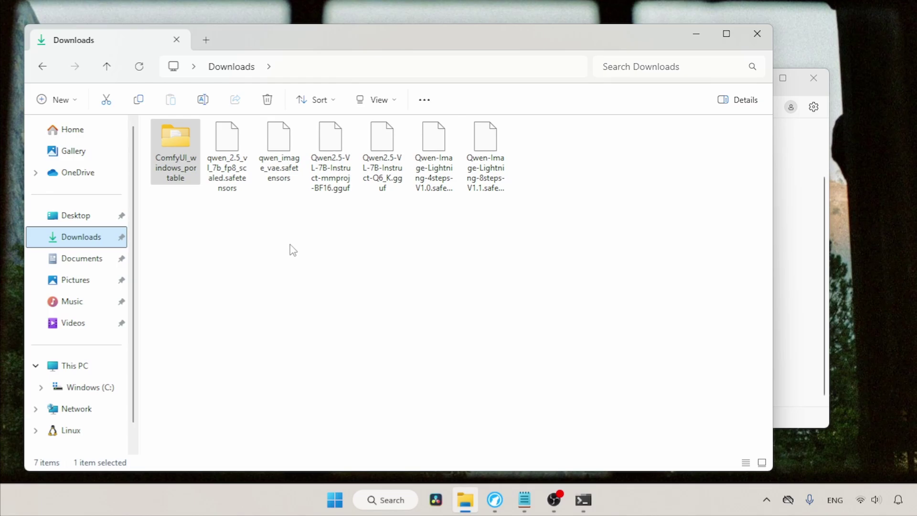
pyautogui.click(241, 189)
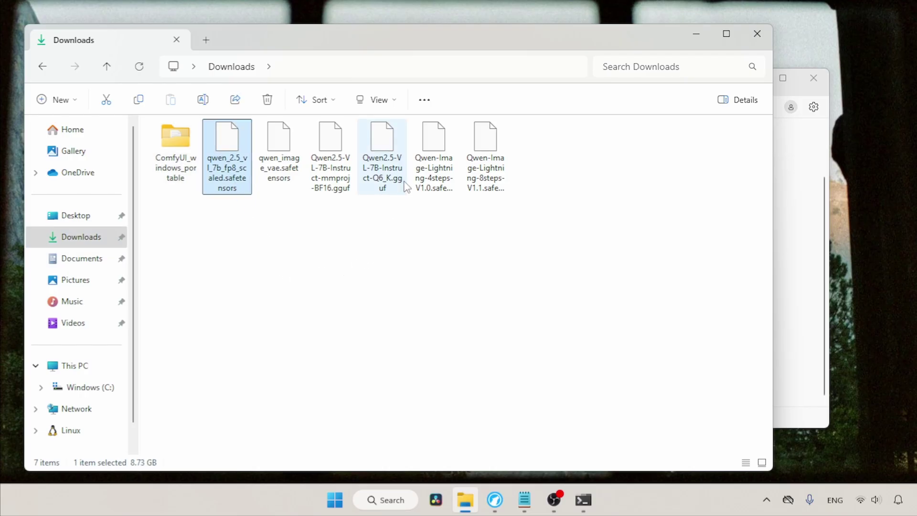
pyautogui.keyDown('ctrl'); pyautogui.click(390, 177); pyautogui.keyUp('ctrl')
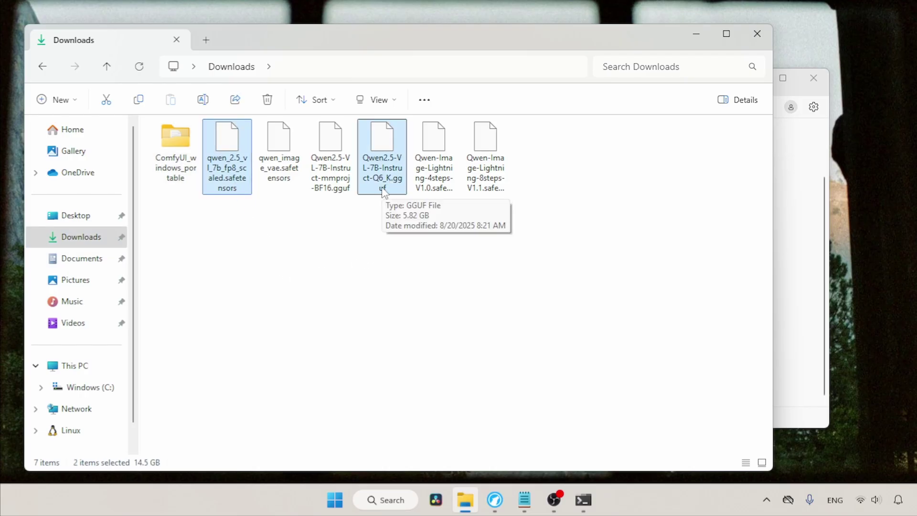
pyautogui.keyDown('ctrl'); pyautogui.click(342, 187); pyautogui.keyUp('ctrl')
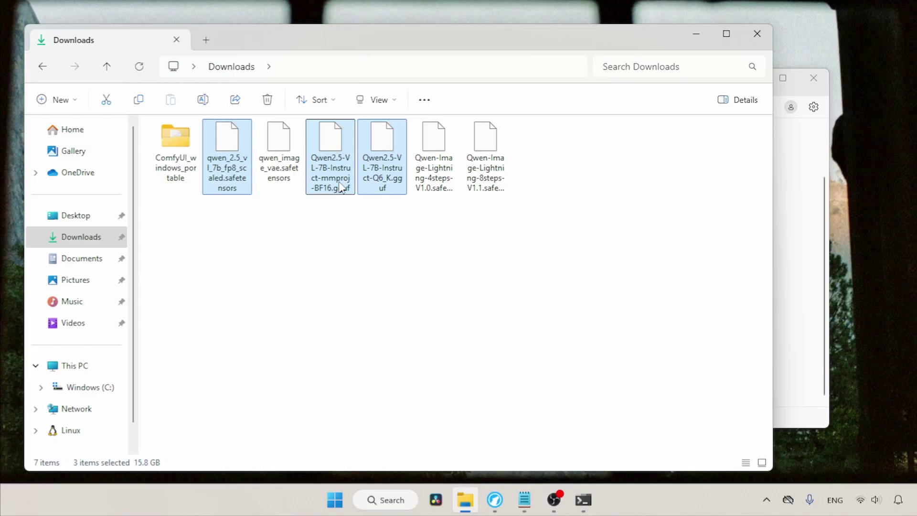
pyautogui.hotkey('ctrl', 'x')
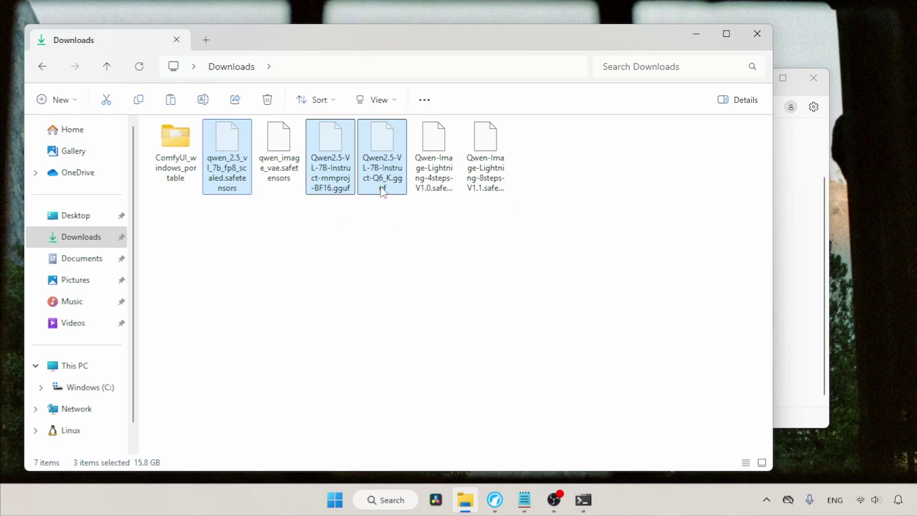
pyautogui.doubleClick(190, 187)
pyautogui.doubleClick(187, 143)
pyautogui.doubleClick(420, 426)
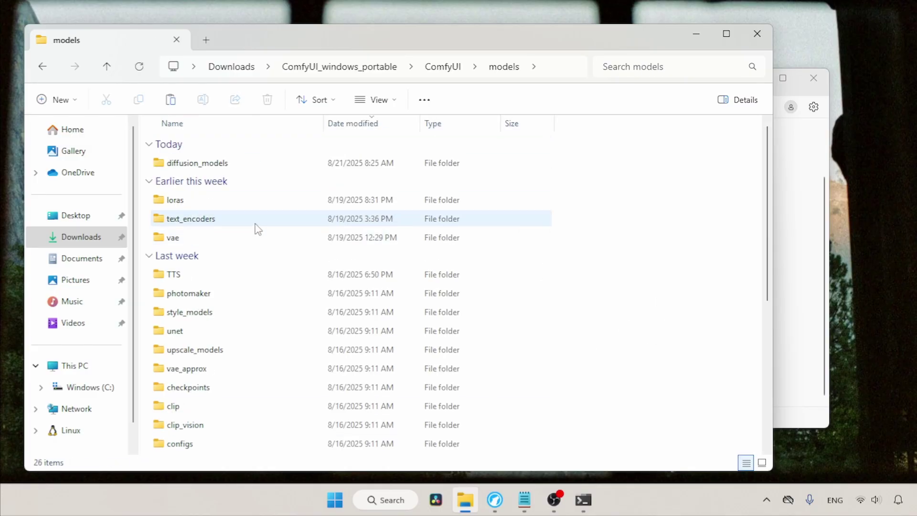
pyautogui.click(255, 225)
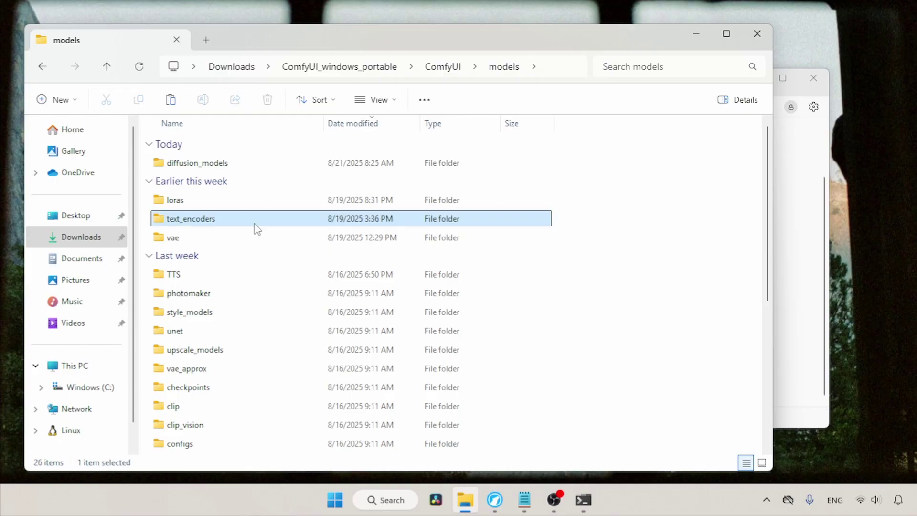
pyautogui.doubleClick(256, 227)
pyautogui.hotkey('ctrl', 'v')
pyautogui.click(340, 337)
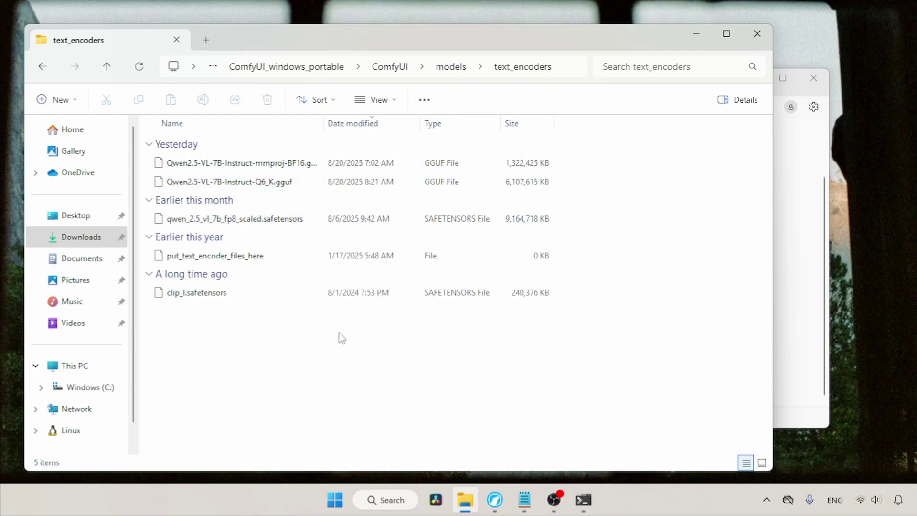
# - Move qwen_image_vae.safetensors from Downloads into ComfyUI_windows_portable > ComfyUI > models > vae
pyautogui.click(77, 242)
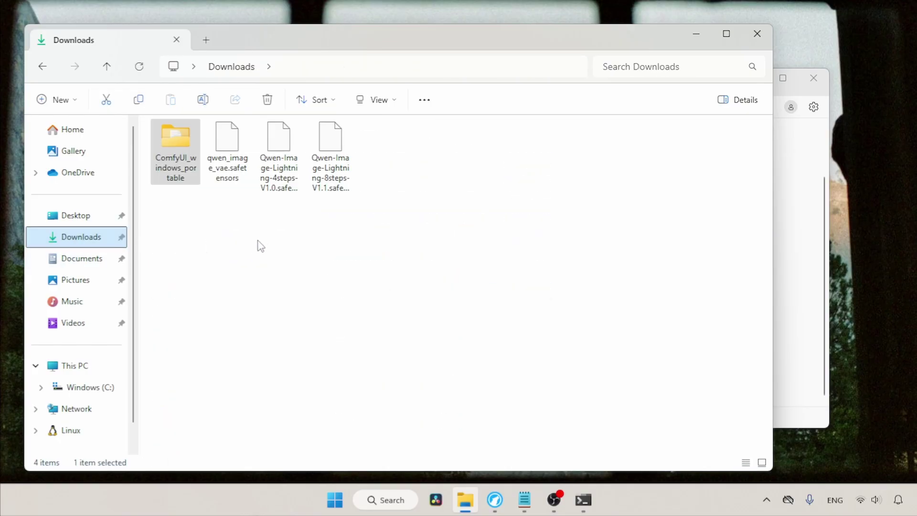
pyautogui.click(228, 182)
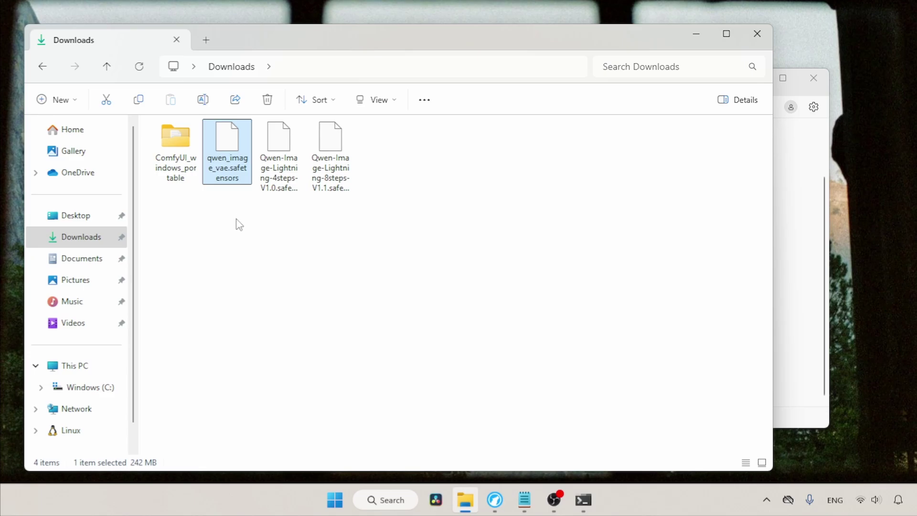
pyautogui.hotkey('ctrl', 'shift', '6')
pyautogui.doubleClick(210, 145)
pyautogui.doubleClick(217, 145)
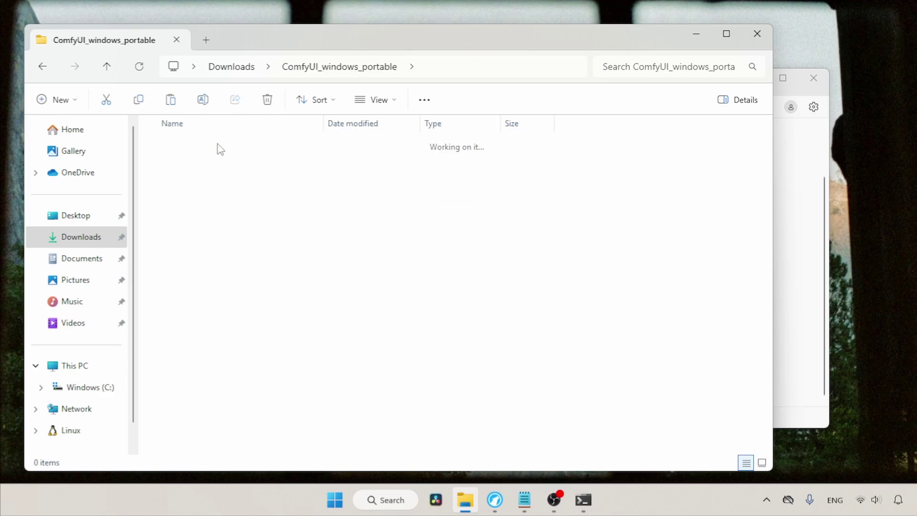
pyautogui.doubleClick(216, 425)
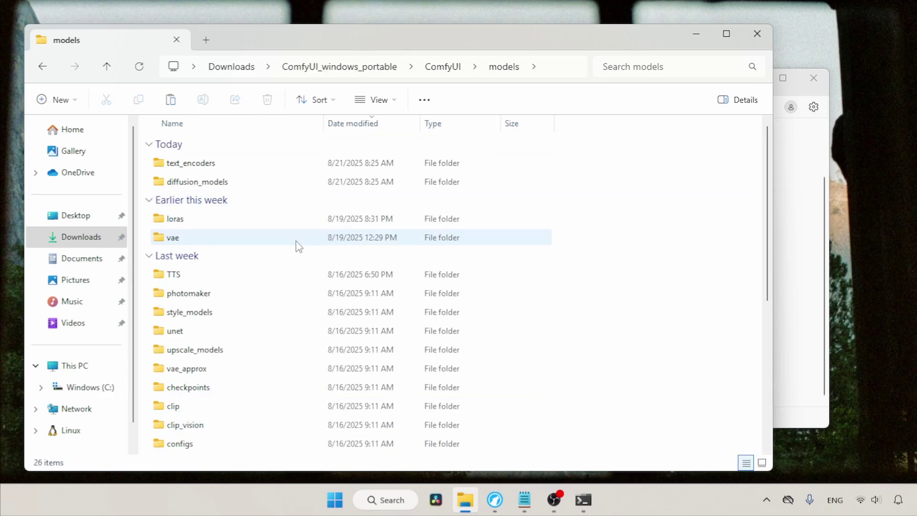
pyautogui.click(298, 245)
pyautogui.doubleClick(298, 245)
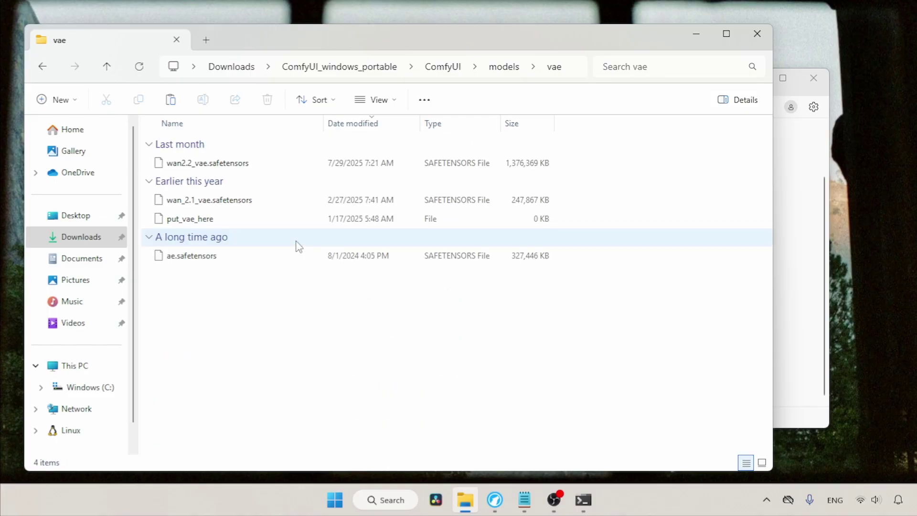
pyautogui.hotkey('ctrl', 'v')
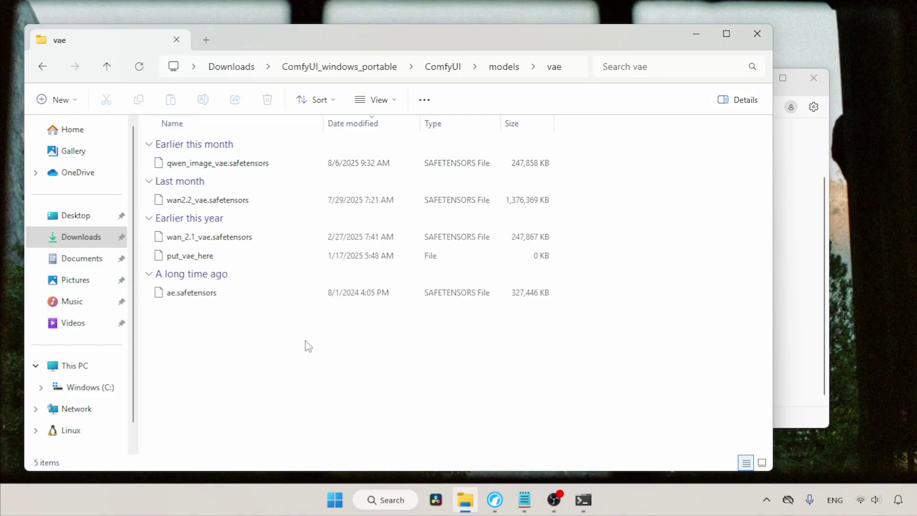
# - Move the Qwen-Image-Lightning 4steps-V1.0 and 8steps-V1.1 files from Downloads into ComfyUI_windows_portable > ComfyUI > models > loras and close File Explorer
pyautogui.click(106, 239)
pyautogui.moveTo(232, 246); pyautogui.dragTo(344, 172)
pyautogui.hotkey('ctrl', 'x')
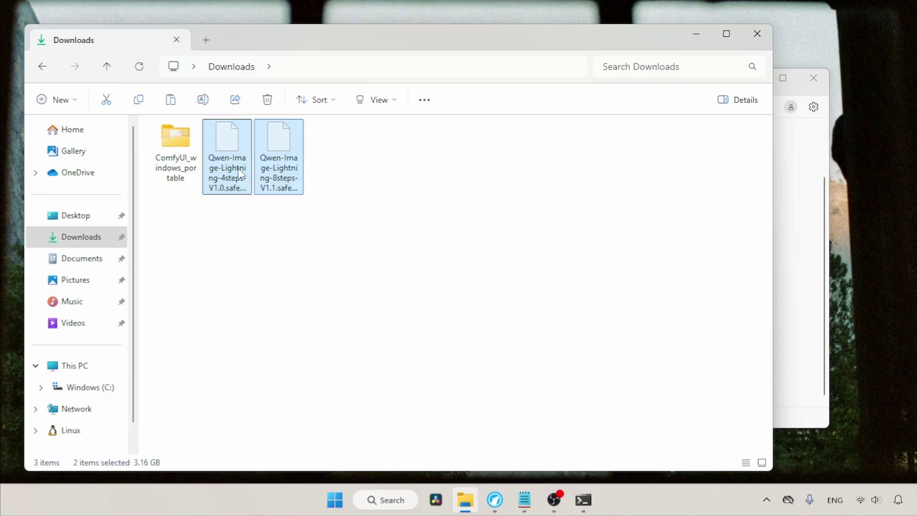
pyautogui.doubleClick(177, 152)
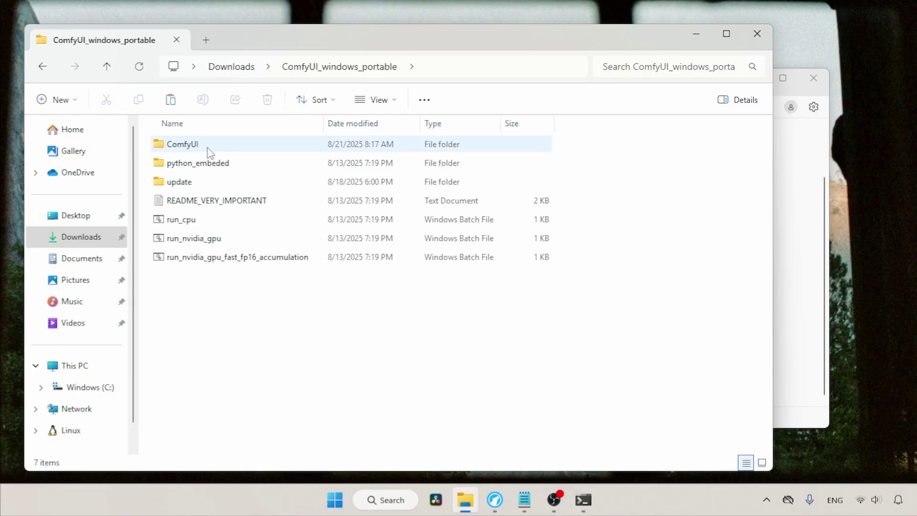
pyautogui.click(209, 148)
pyautogui.doubleClick(209, 151)
pyautogui.doubleClick(180, 430)
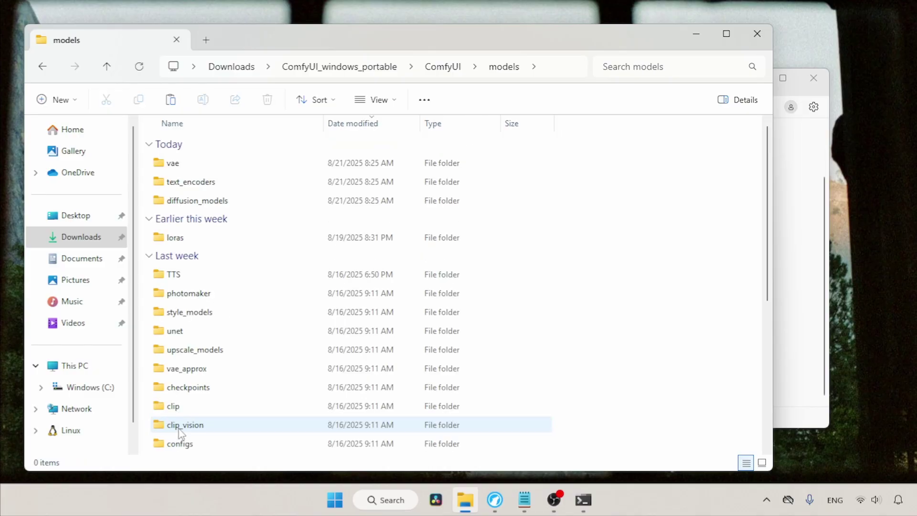
pyautogui.doubleClick(286, 239)
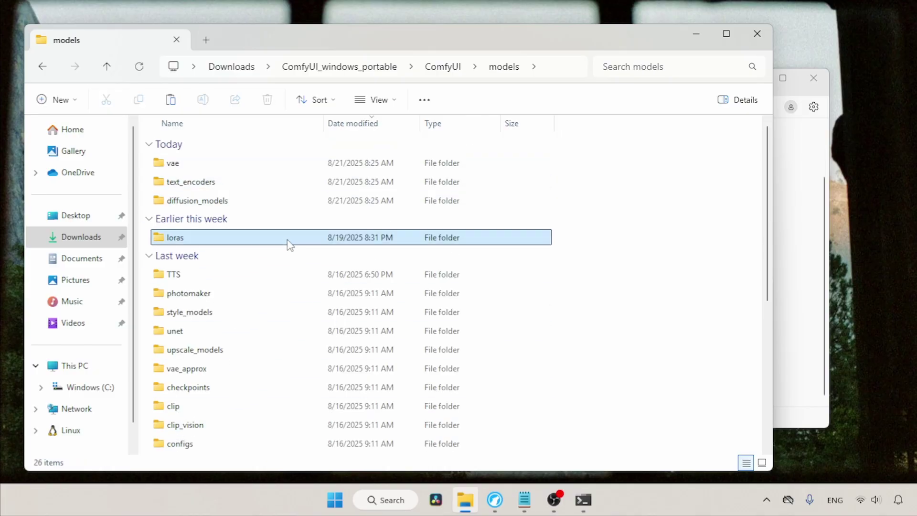
pyautogui.hotkey('ctrl', 'v')
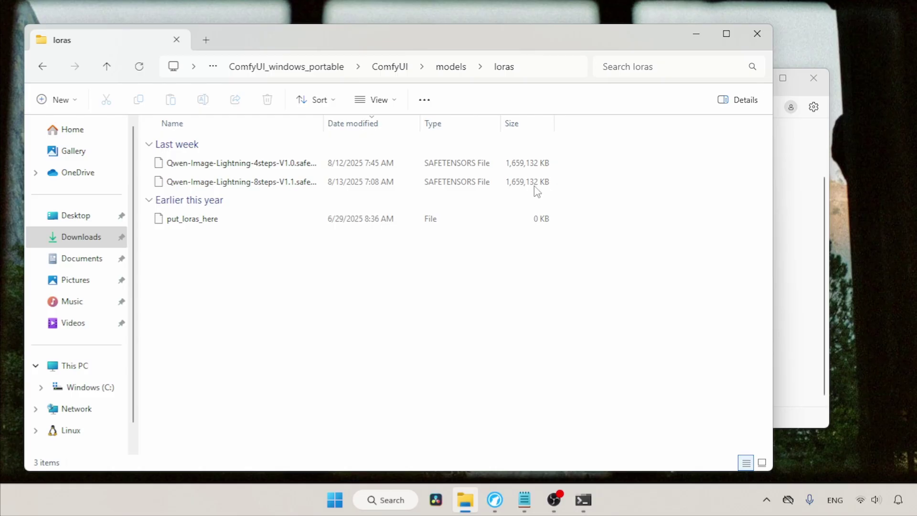
pyautogui.click(757, 33)
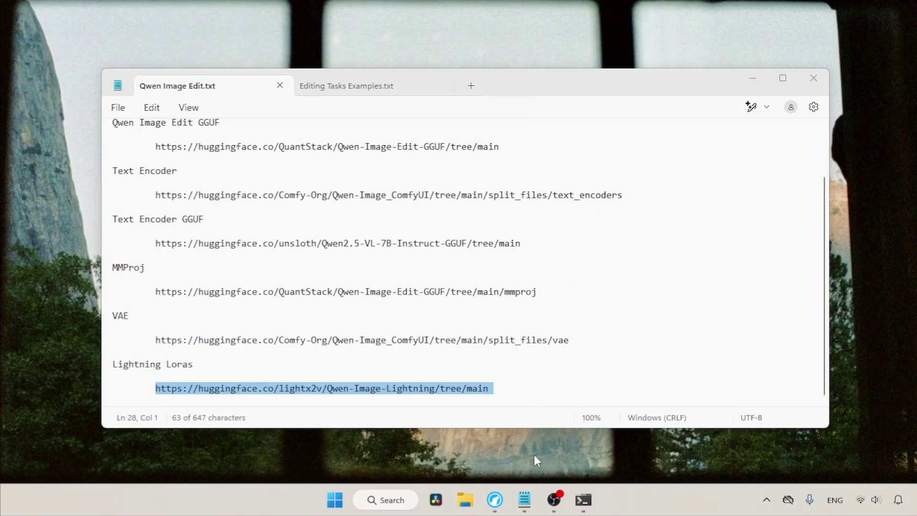
# - Switch to ComfyUI in the browser and load the Qwen Image Edit workflow from the Image templates
pyautogui.click(495, 500)
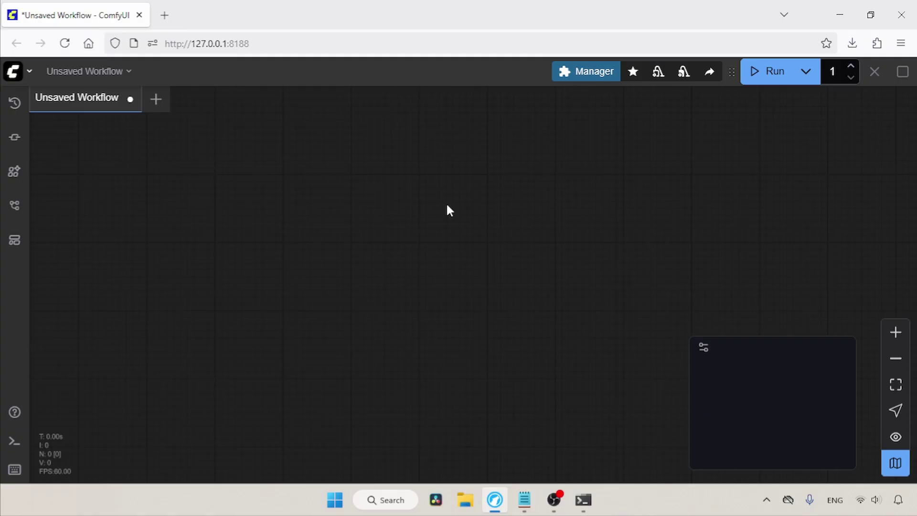
pyautogui.click(22, 75)
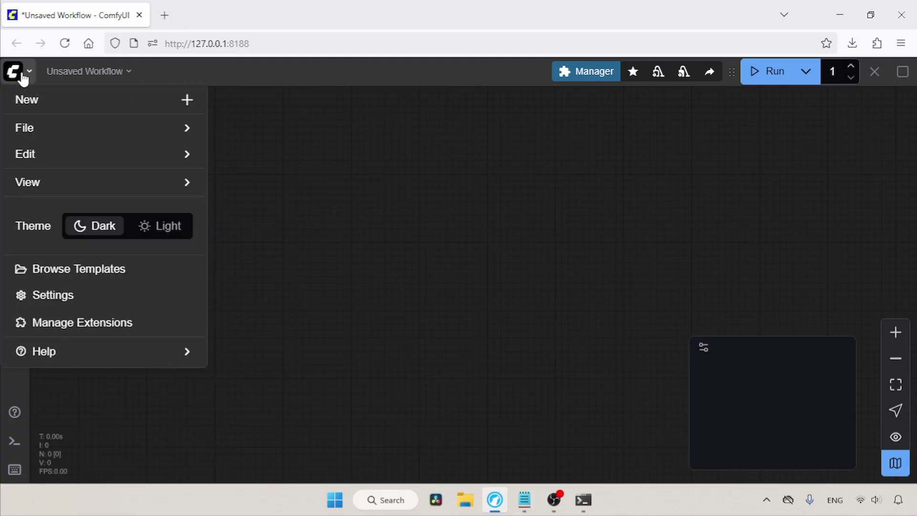
pyautogui.click(134, 274)
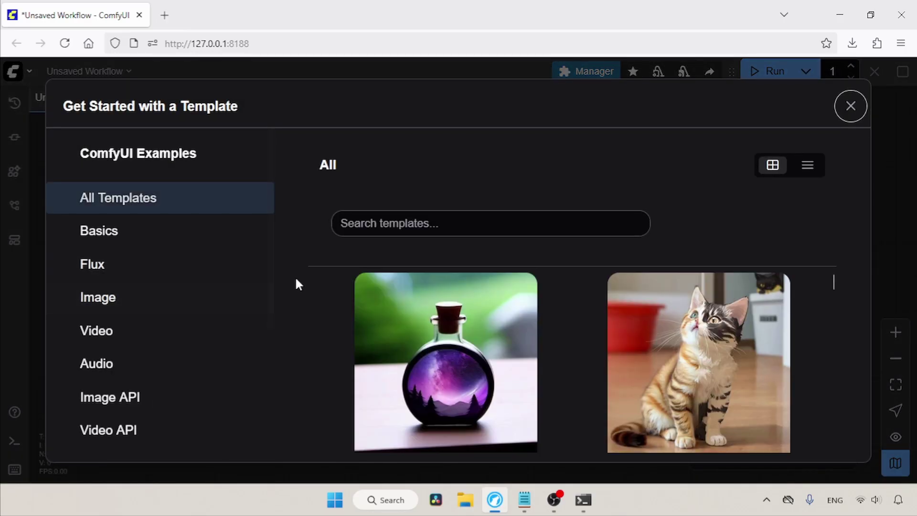
pyautogui.click(218, 296)
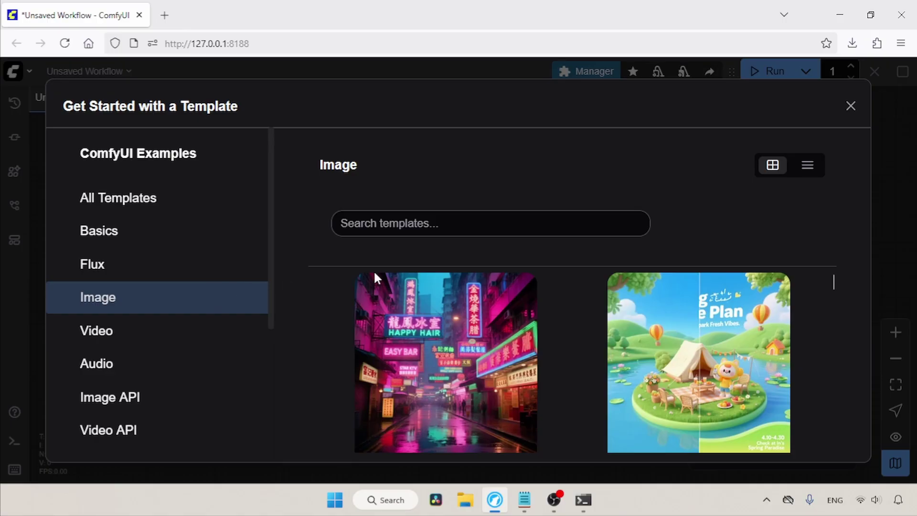
pyautogui.scroll(-2, 833, 281)
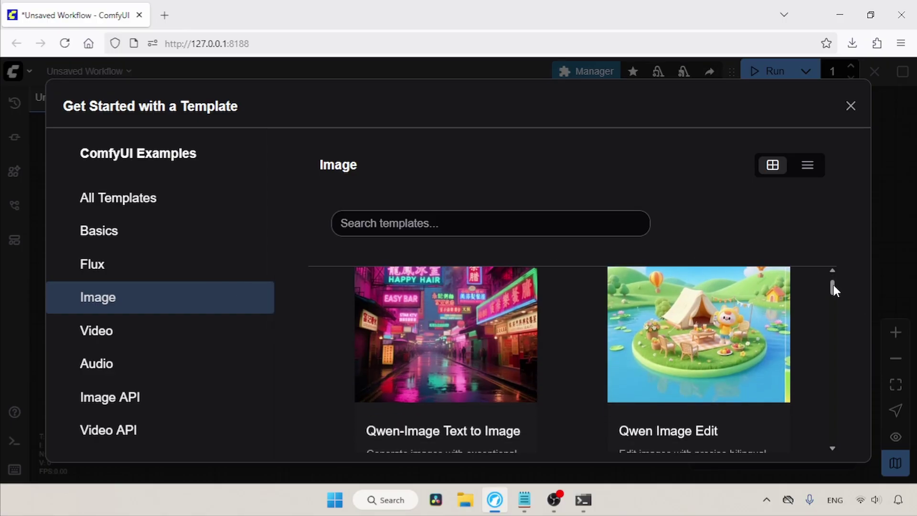
pyautogui.click(698, 432)
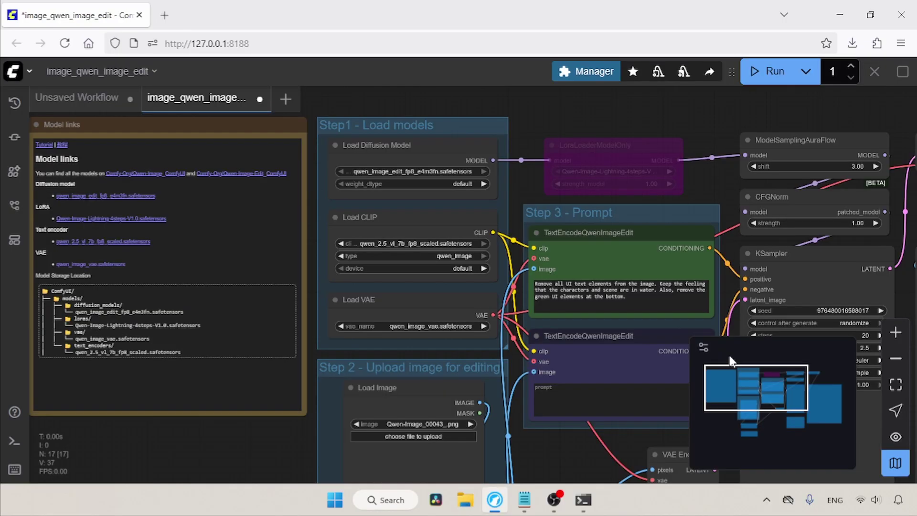
# - Examine the models selected in the Load Diffusion Model, Load CLIP and Load VAE nodes of the workflow
pyautogui.moveTo(702, 186); pyautogui.dragTo(572, 182)
pyautogui.click(896, 332)
pyautogui.click(896, 332)
pyautogui.moveTo(243, 128); pyautogui.dragTo(445, 242)
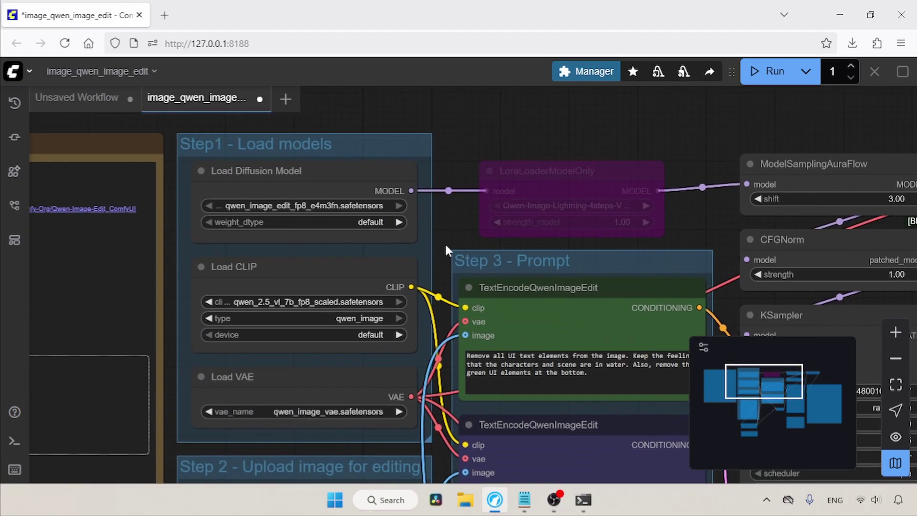
pyautogui.click(381, 170)
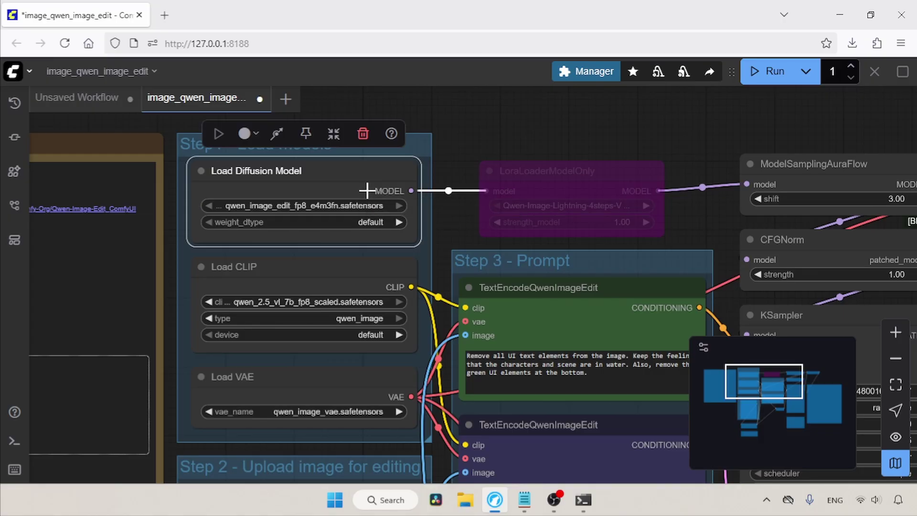
pyautogui.moveTo(438, 242); pyautogui.dragTo(435, 191)
pyautogui.click(366, 234)
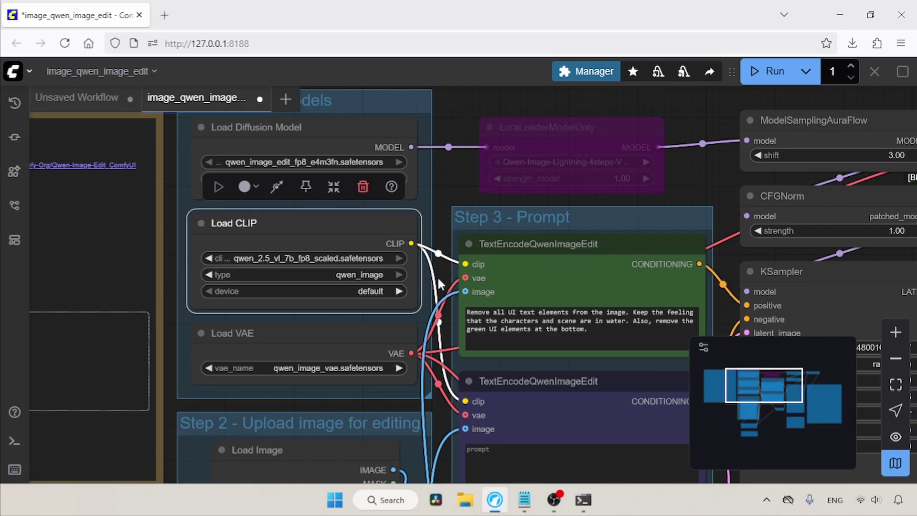
pyautogui.moveTo(440, 286); pyautogui.dragTo(454, 189)
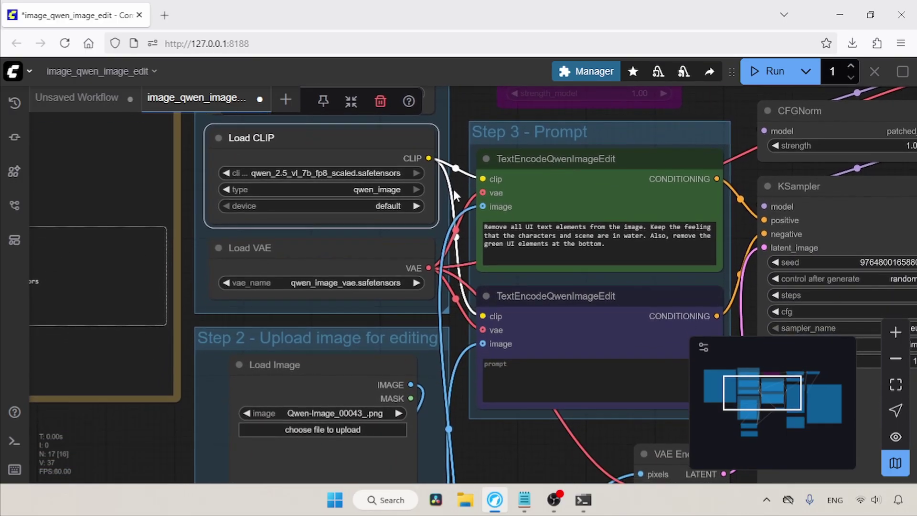
pyautogui.click(379, 249)
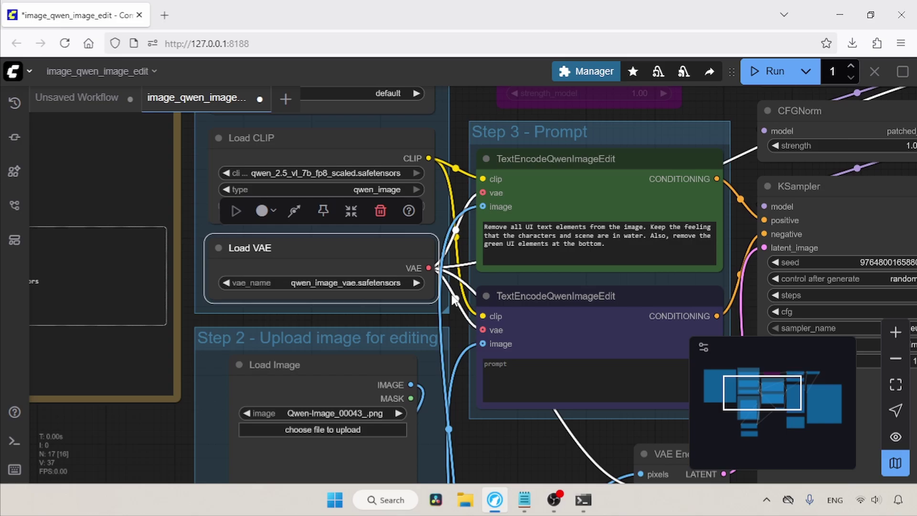
pyautogui.moveTo(452, 328); pyautogui.dragTo(456, 181)
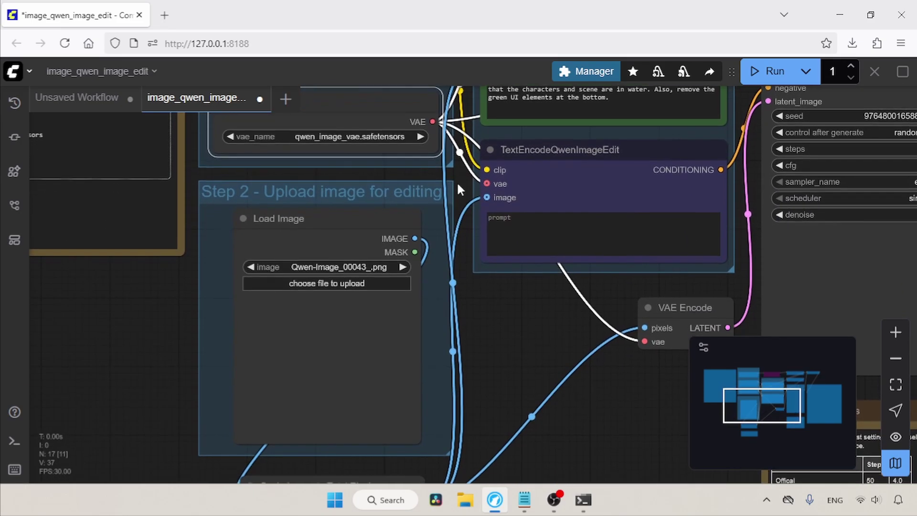
# - Upload the picture 01 bike from the Pictures folder into the Load Image node
pyautogui.click(396, 228)
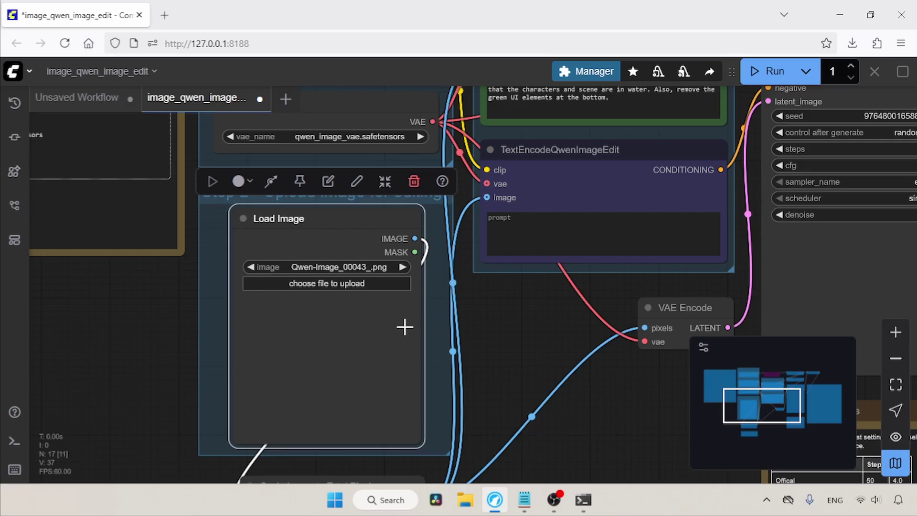
pyautogui.click(381, 284)
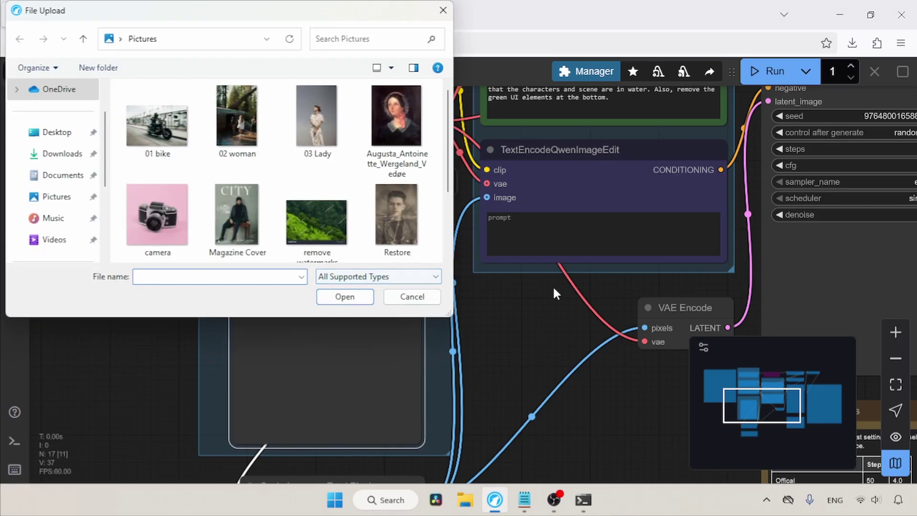
pyautogui.click(168, 139)
pyautogui.click(344, 297)
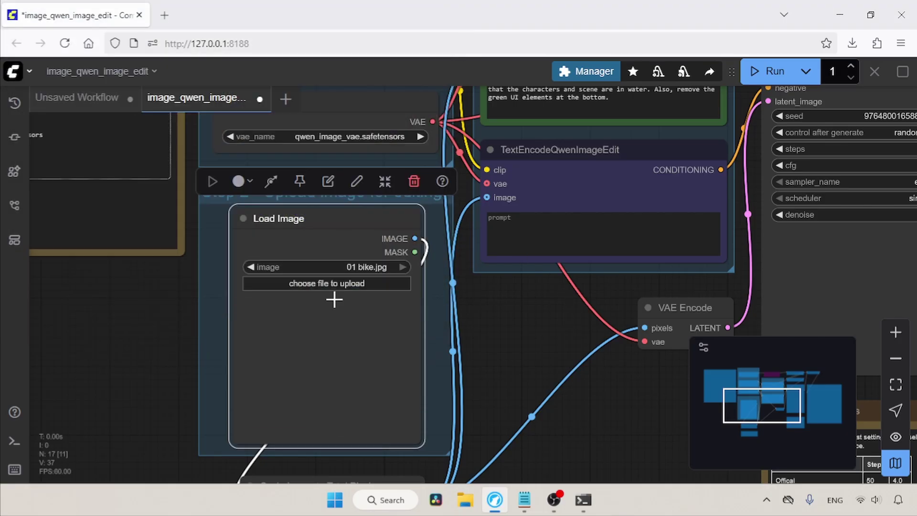
# - Examine the Scale Image to Total Pixels node, both TextEncodeQwenImageEdit prompt nodes and the LoraLoaderModelOnly node of the workflow
pyautogui.moveTo(517, 358); pyautogui.dragTo(448, 269)
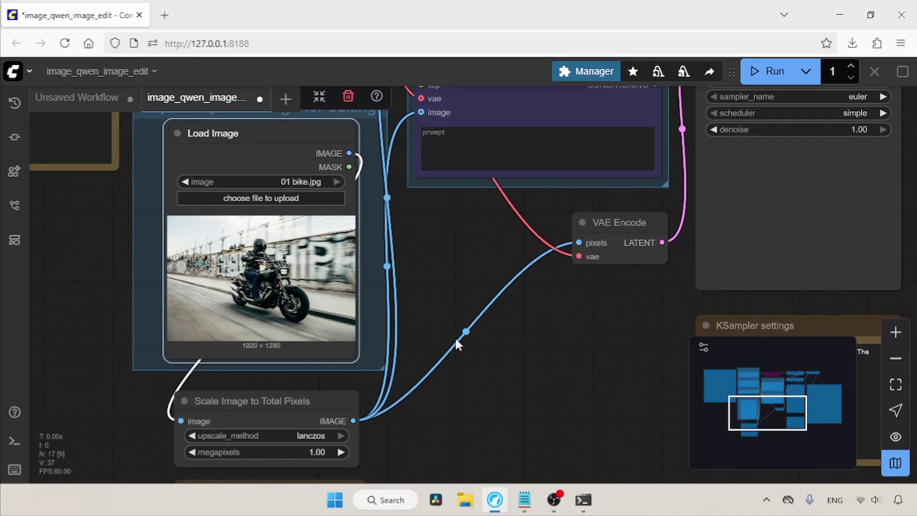
pyautogui.click(321, 404)
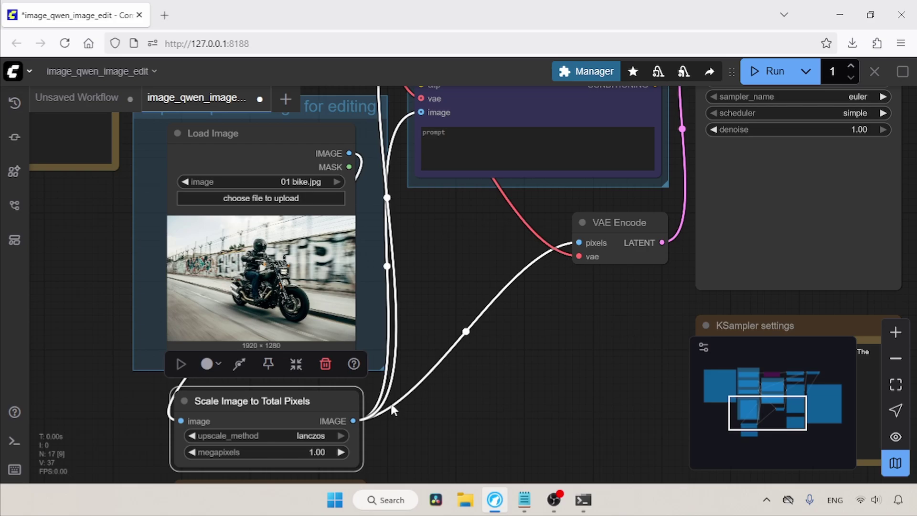
pyautogui.moveTo(542, 206); pyautogui.dragTo(436, 451)
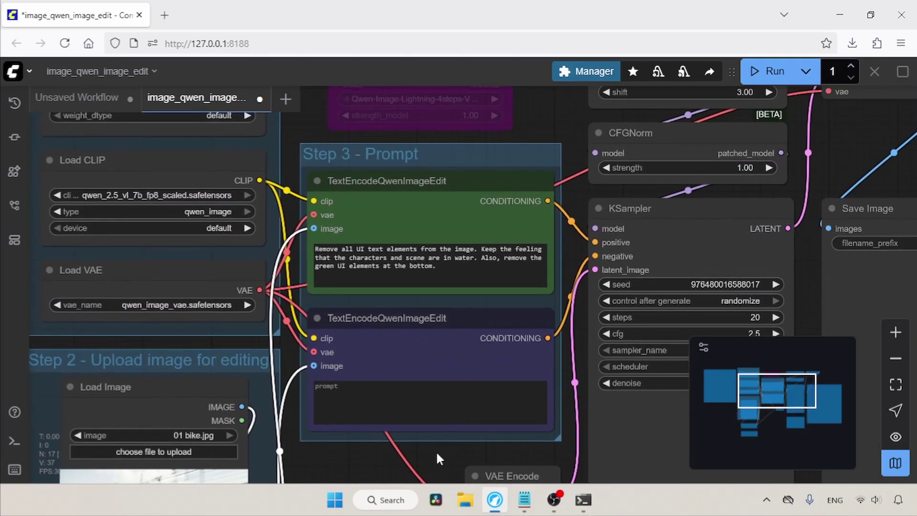
pyautogui.scroll(1, 567, 182)
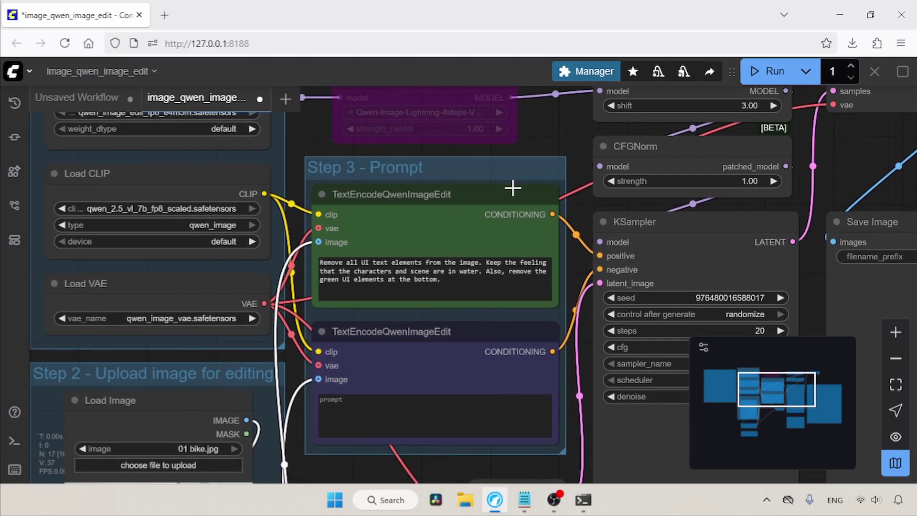
pyautogui.click(512, 188)
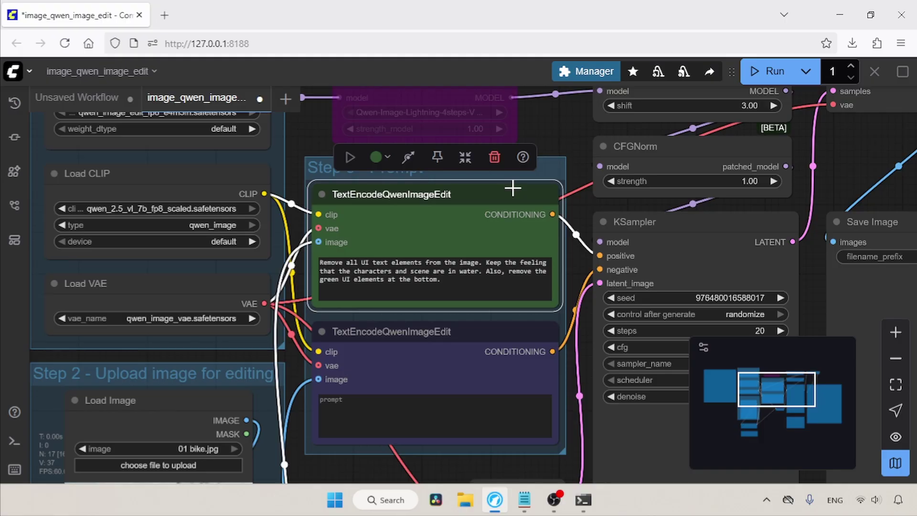
pyautogui.click(458, 325)
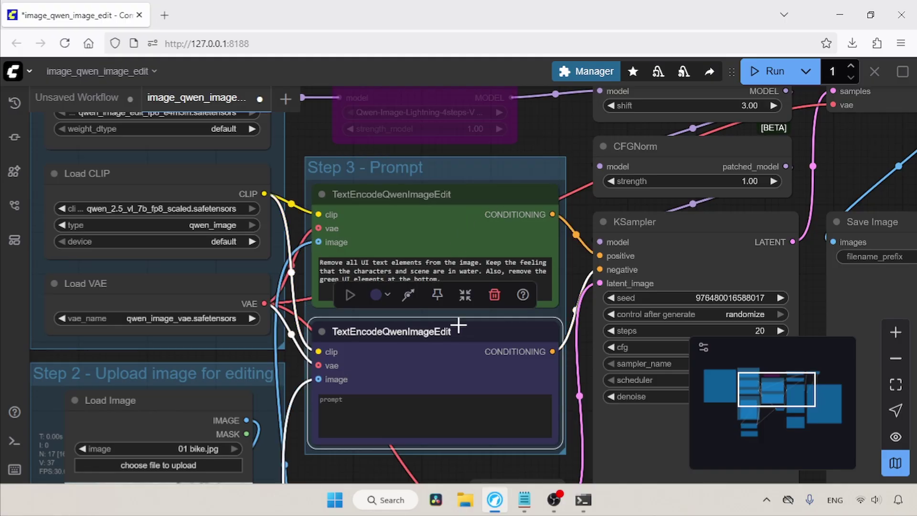
pyautogui.click(461, 201)
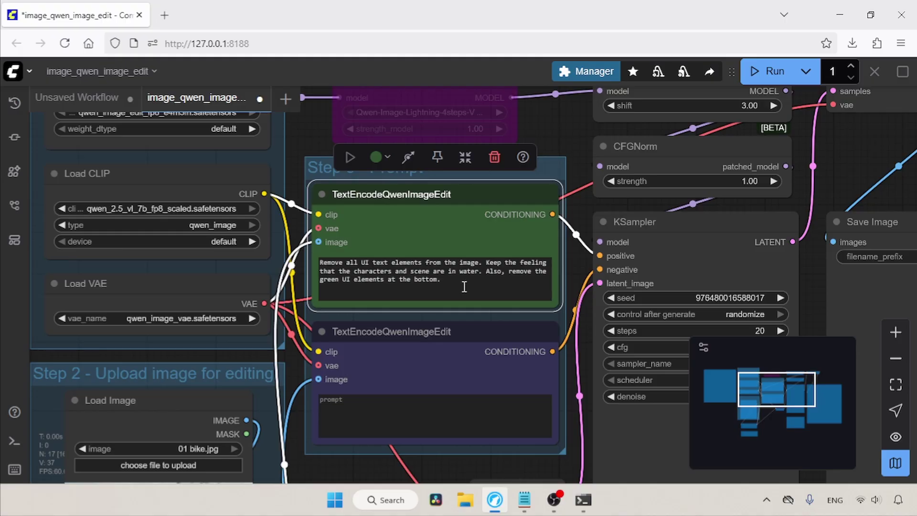
pyautogui.moveTo(571, 141); pyautogui.dragTo(441, 202)
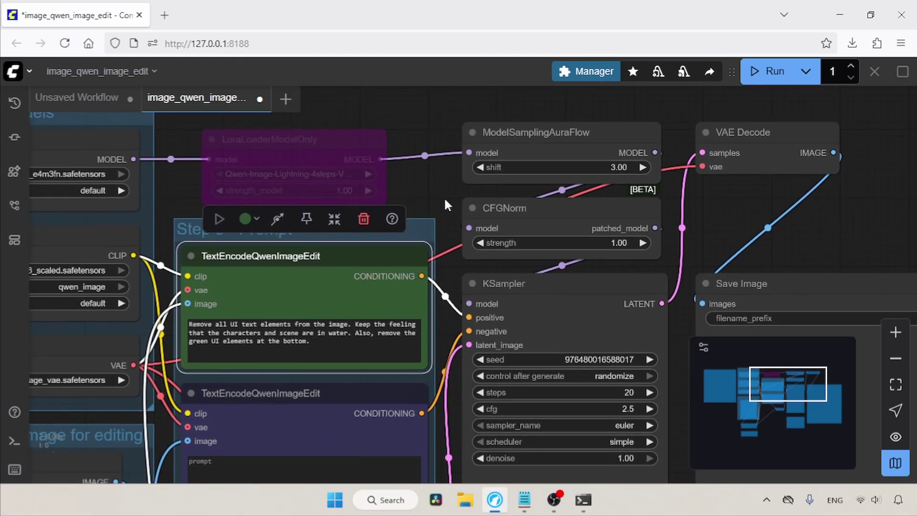
pyautogui.click(355, 139)
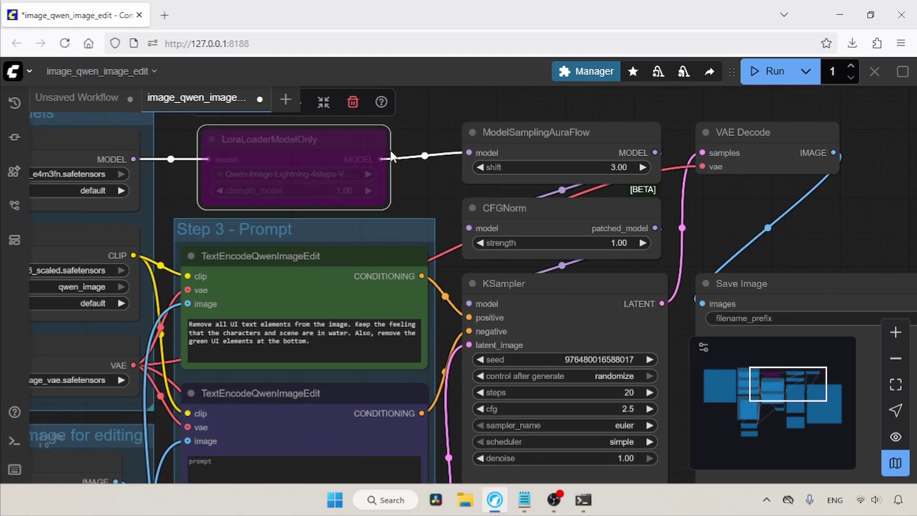
pyautogui.moveTo(383, 148)
pyautogui.moveTo(432, 184); pyautogui.dragTo(388, 185)
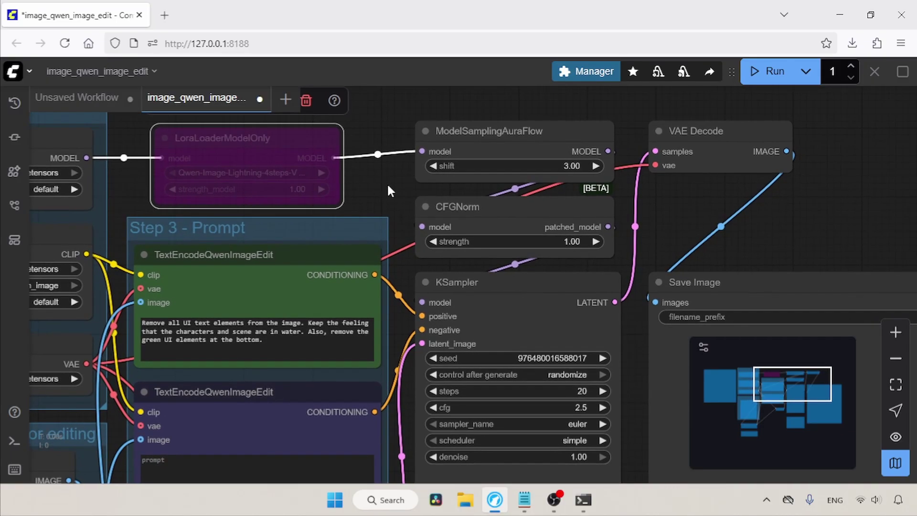
# - Set the shift of the ModelSamplingAuraFlow node to 4
pyautogui.click(550, 144)
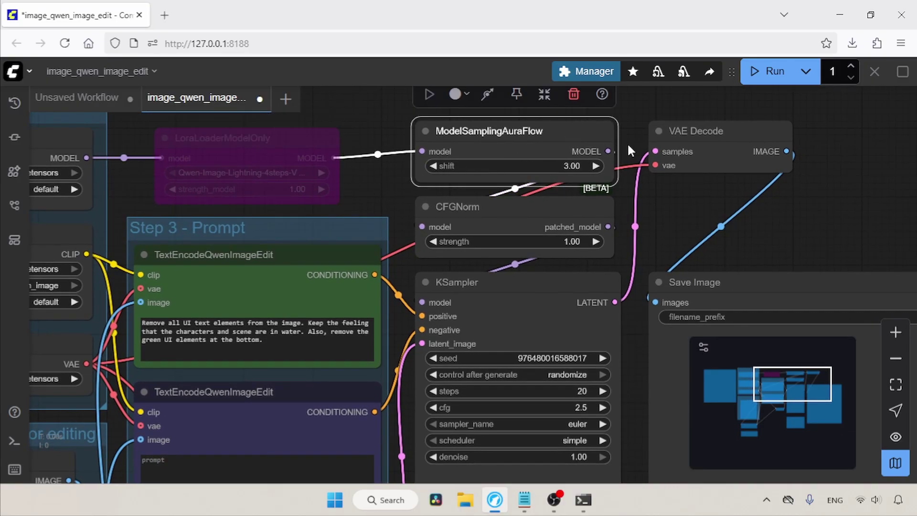
pyautogui.click(552, 165)
pyautogui.write('4')
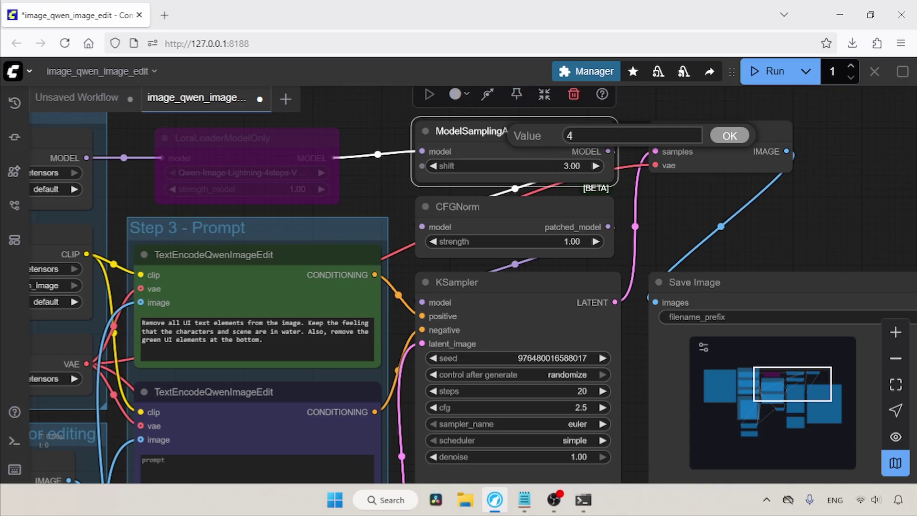
pyautogui.press('Return')
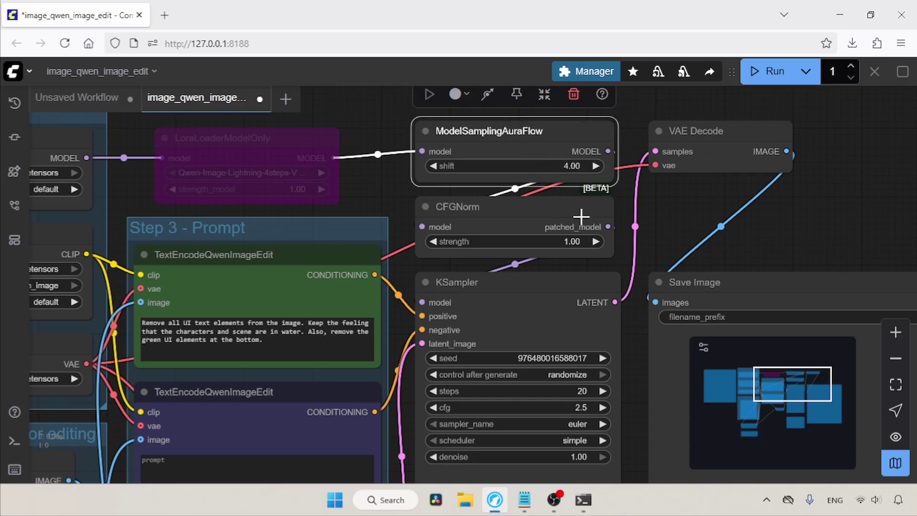
# - Set the cfg of the KSampler node to 4.0
pyautogui.moveTo(641, 225); pyautogui.dragTo(630, 163)
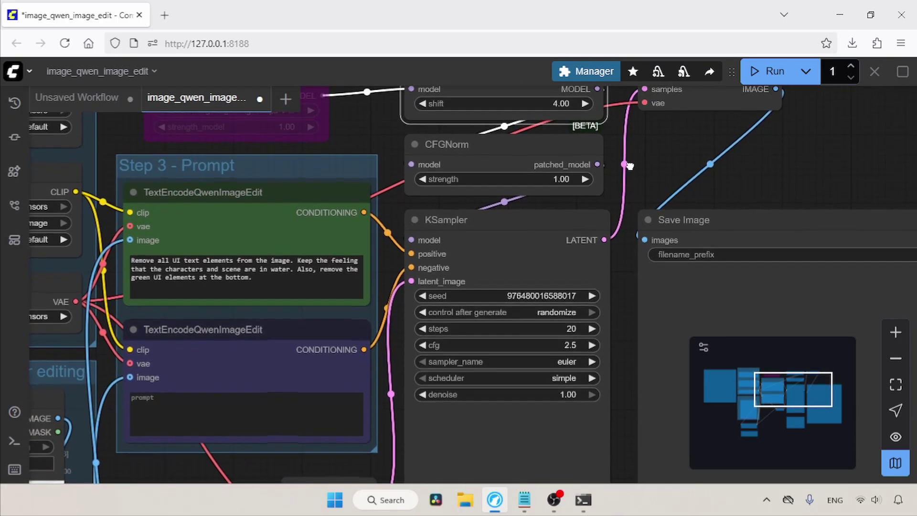
pyautogui.moveTo(621, 242); pyautogui.dragTo(631, 214)
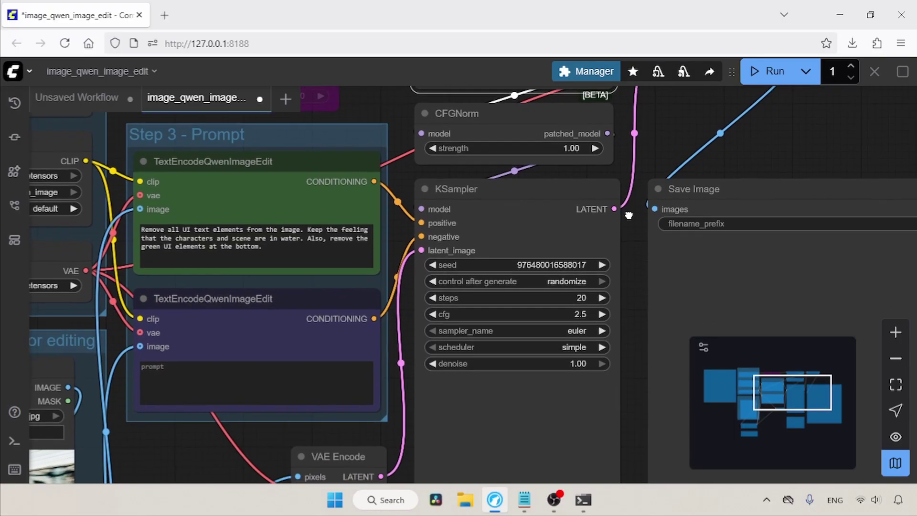
pyautogui.click(605, 225)
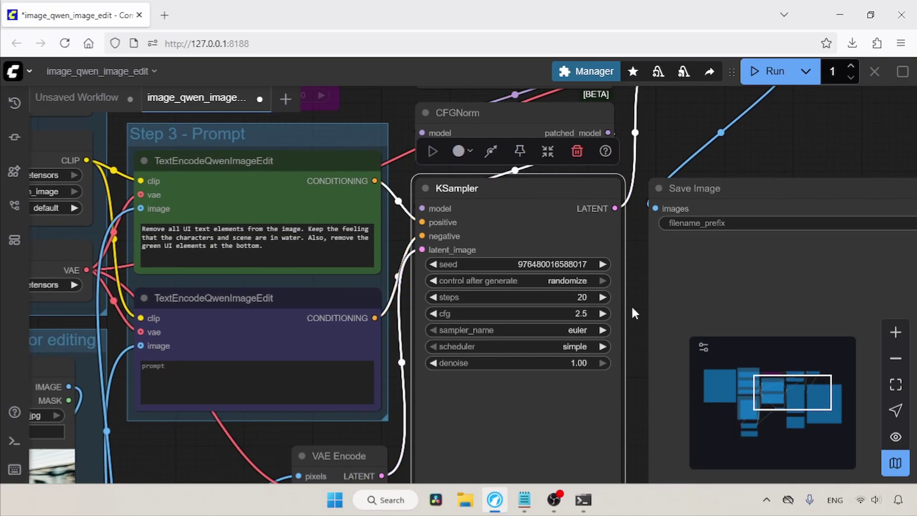
pyautogui.click(578, 313)
pyautogui.write('4')
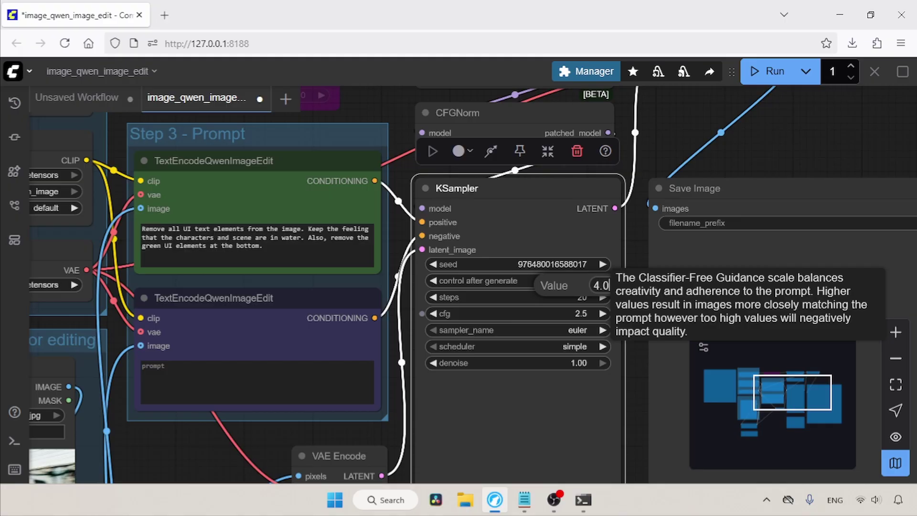
pyautogui.press('Return')
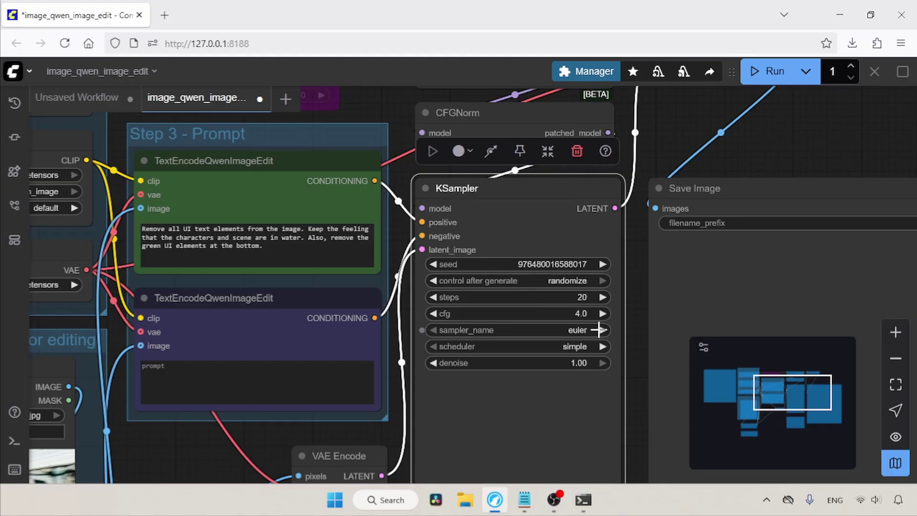
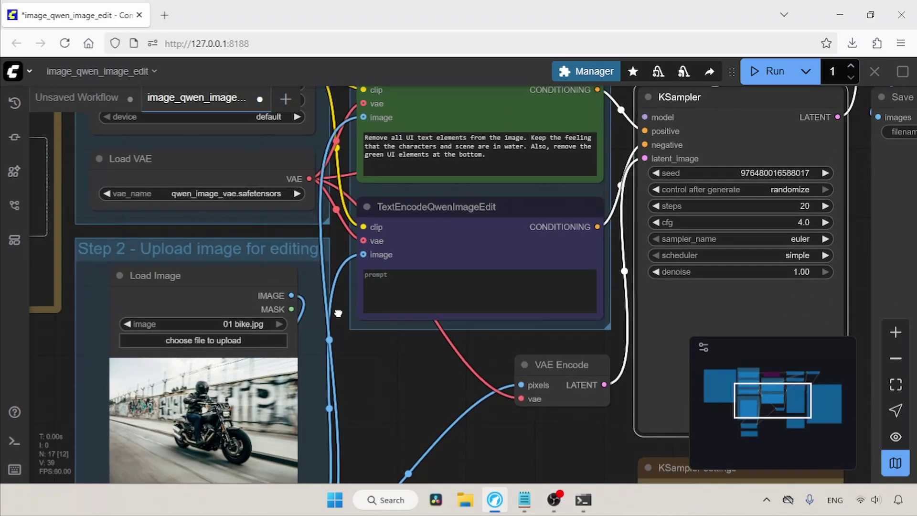
# - Replace the positive prompt with "remove the bike from the image while keeping the man" and run the workflow
pyautogui.moveTo(363, 366); pyautogui.dragTo(362, 317)
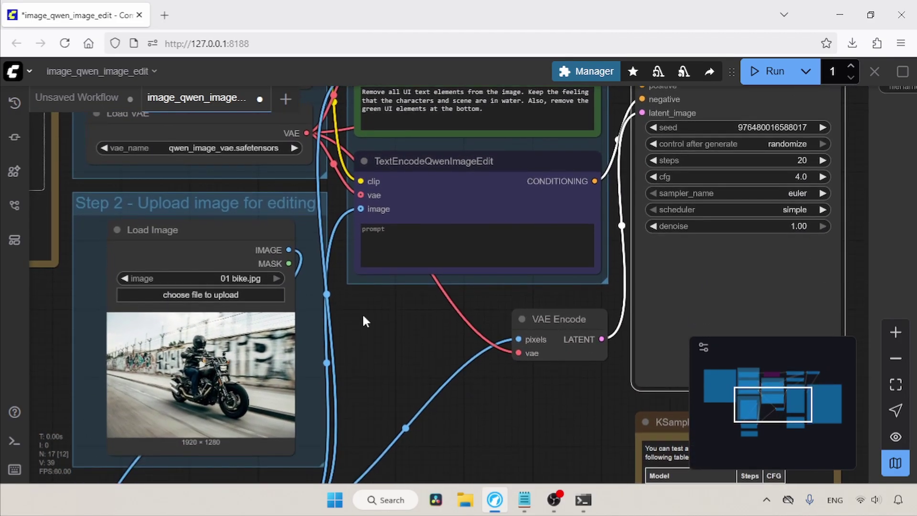
pyautogui.moveTo(442, 316); pyautogui.dragTo(401, 440)
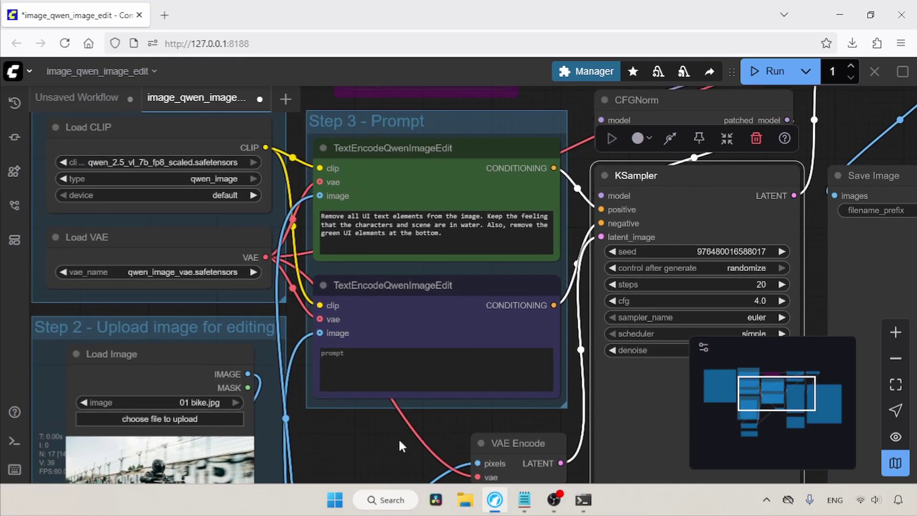
pyautogui.click(467, 242)
pyautogui.hotkey('ctrl', 'a')
pyautogui.write('remo')
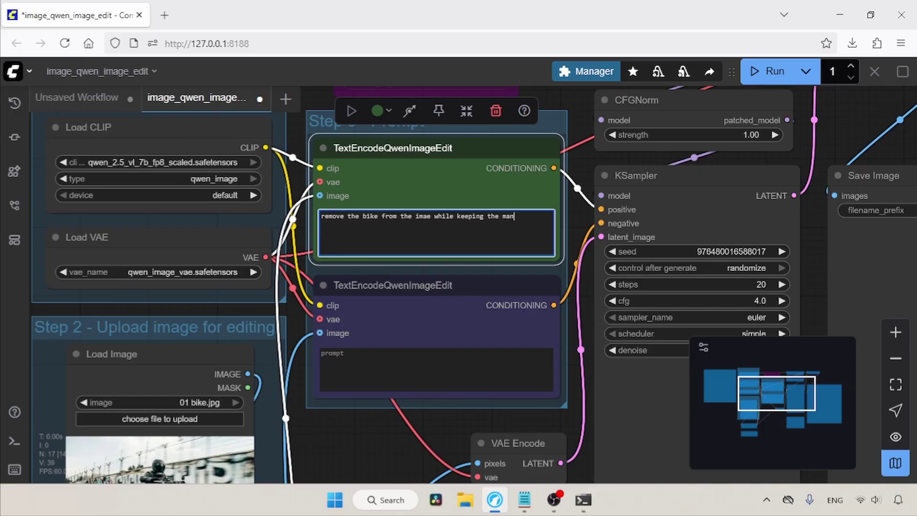
pyautogui.click(430, 218)
pyautogui.write('g')
pyautogui.click(767, 71)
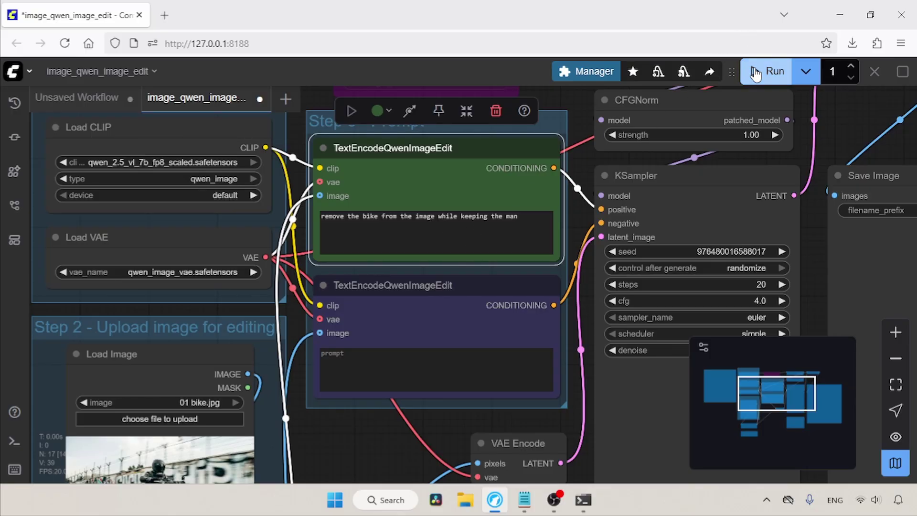
pyautogui.click(575, 313)
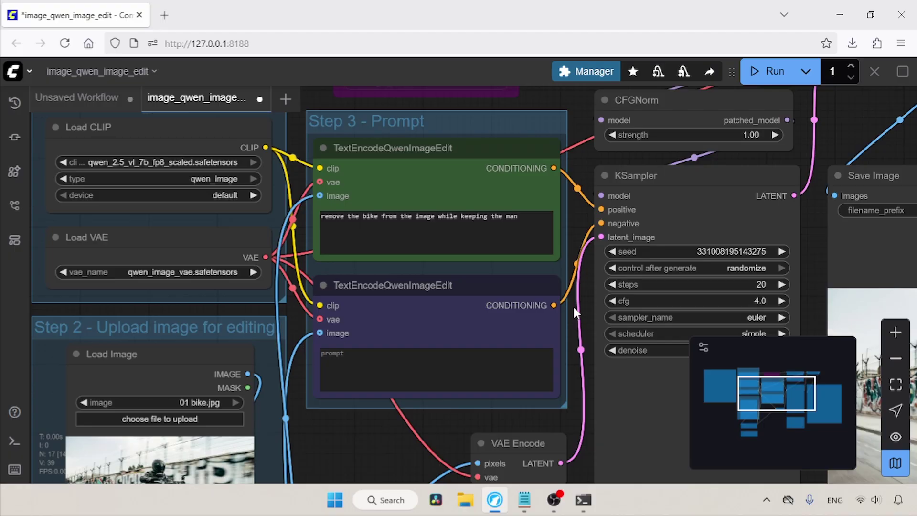
# - Open the edited bike picture from the Save Image node in its own browser tab and inspect it at full size
pyautogui.moveTo(826, 229); pyautogui.dragTo(350, 165)
pyautogui.scroll(-1, 562, 235)
pyautogui.rightClick(506, 163)
pyautogui.click(531, 181)
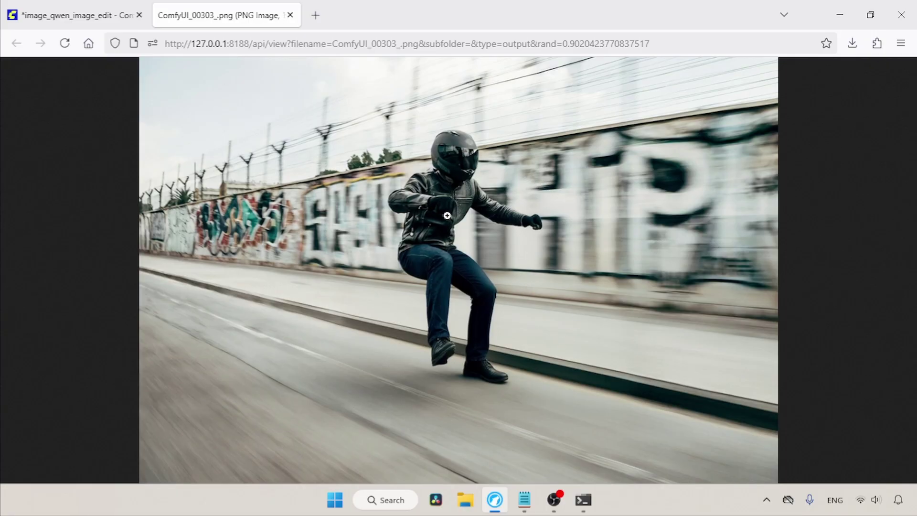
pyautogui.click(441, 215)
pyautogui.click(529, 322)
# - Open the original 01 bike picture from the Load Image node, compare it with the edited result and close both image tabs
pyautogui.click(72, 14)
pyautogui.rightClick(34, 172)
pyautogui.click(91, 202)
pyautogui.click(361, 15)
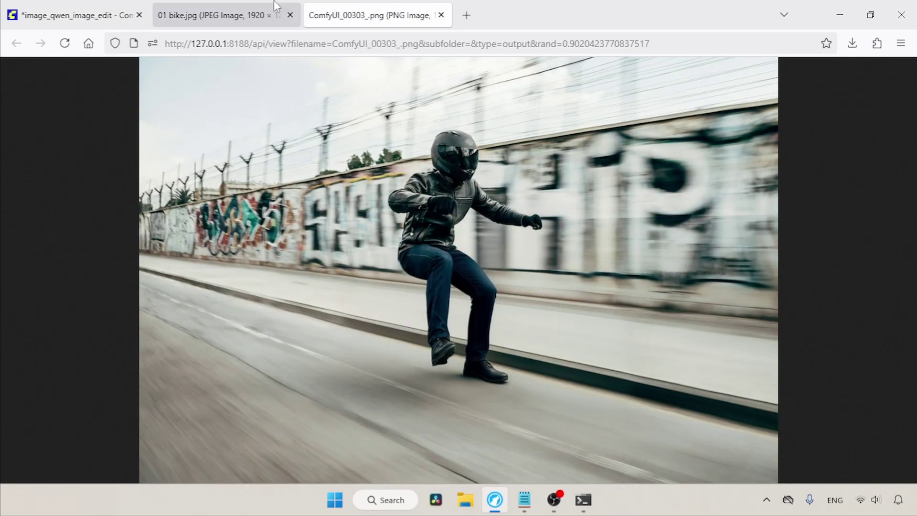
pyautogui.click(276, 10)
pyautogui.click(378, 14)
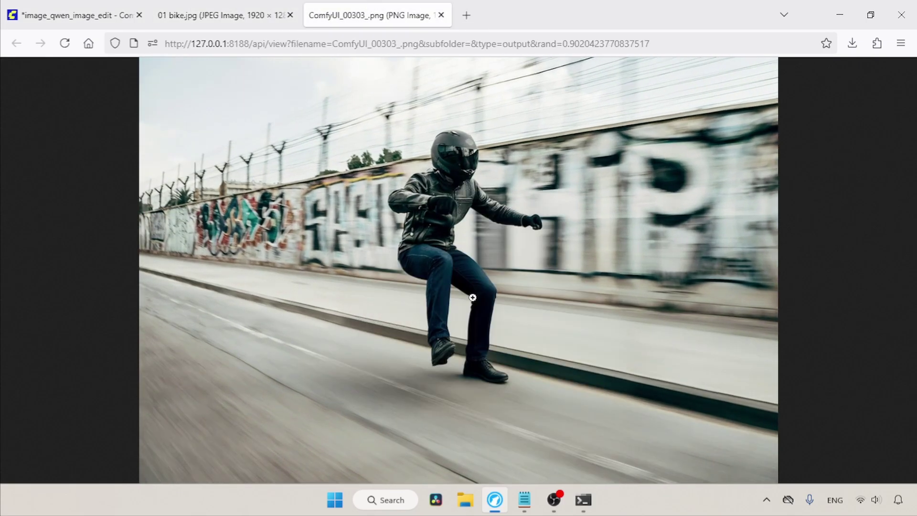
pyautogui.click(441, 14)
pyautogui.click(290, 15)
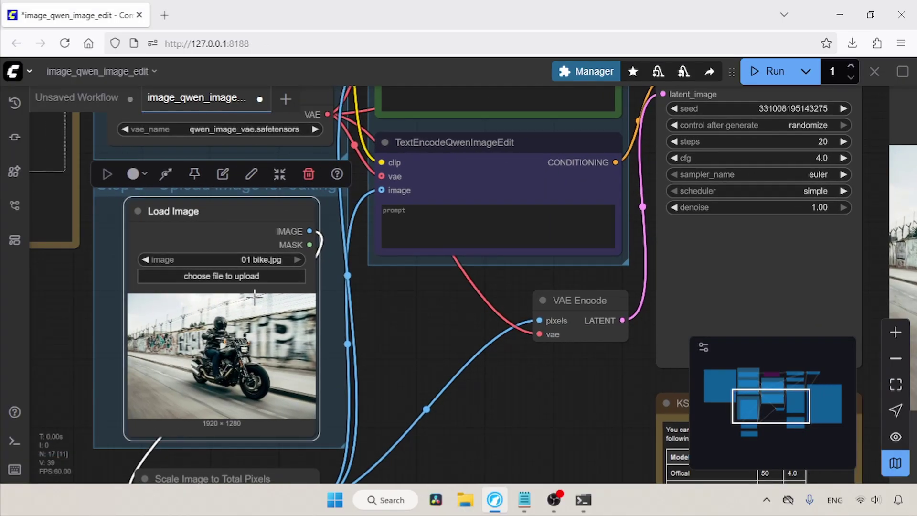
# - Upload the picture 02 woman from the Pictures folder into the Load Image node
pyautogui.click(235, 280)
pyautogui.click(241, 122)
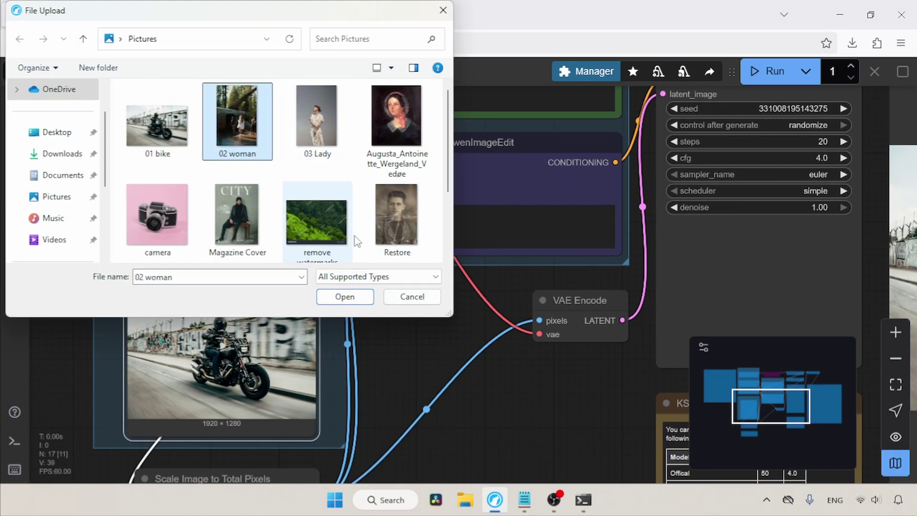
pyautogui.click(361, 301)
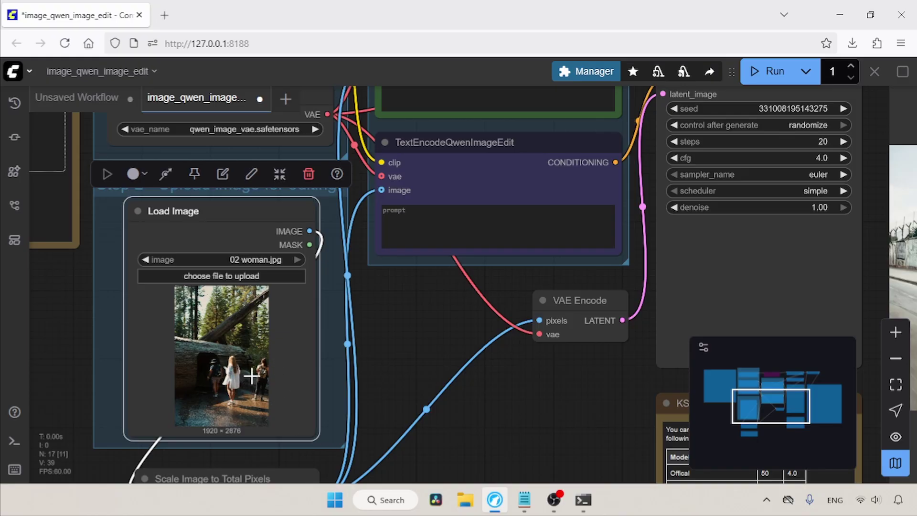
# - Replace the positive prompt with "keep the woman in white dress and remove all other persons in this image" and run the workflow
pyautogui.moveTo(443, 310); pyautogui.dragTo(400, 434)
pyautogui.click(543, 189)
pyautogui.hotkey('ctrl', 'a')
pyautogui.write('keep the woman in ')
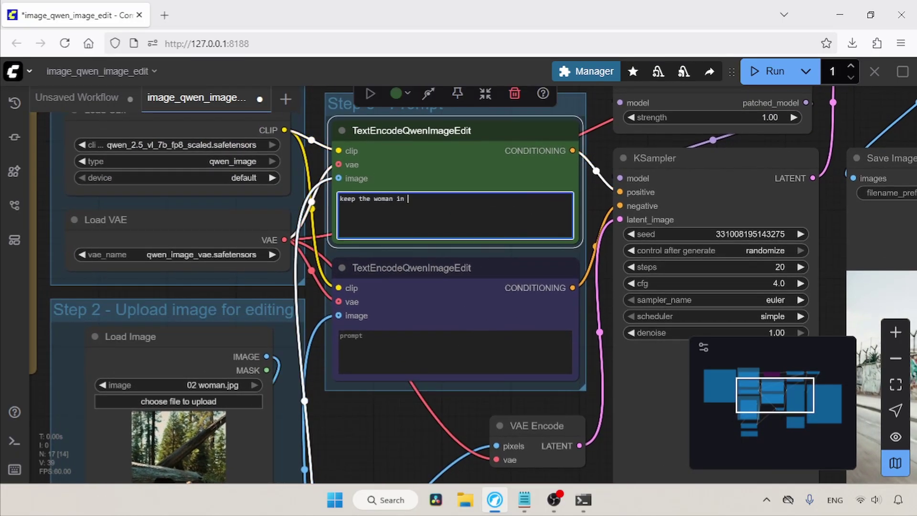
pyautogui.write('white dress and remove all other persons in this image')
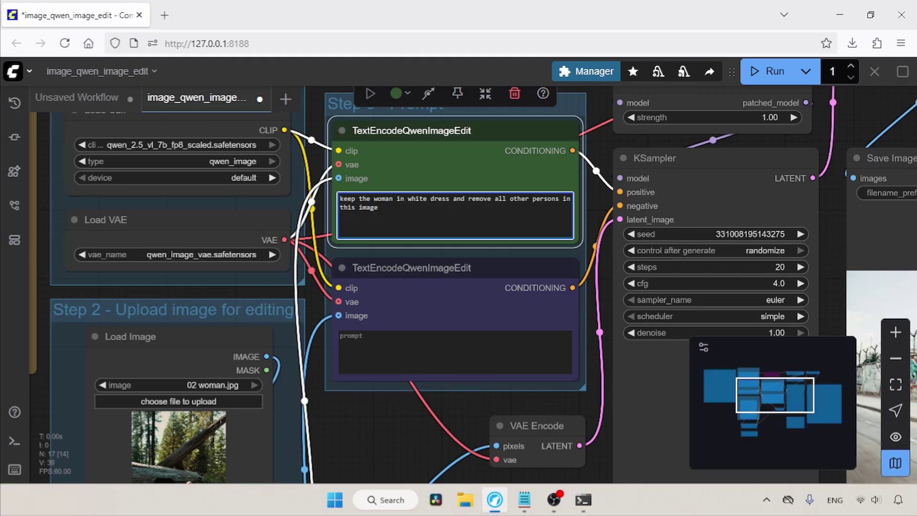
pyautogui.click(771, 71)
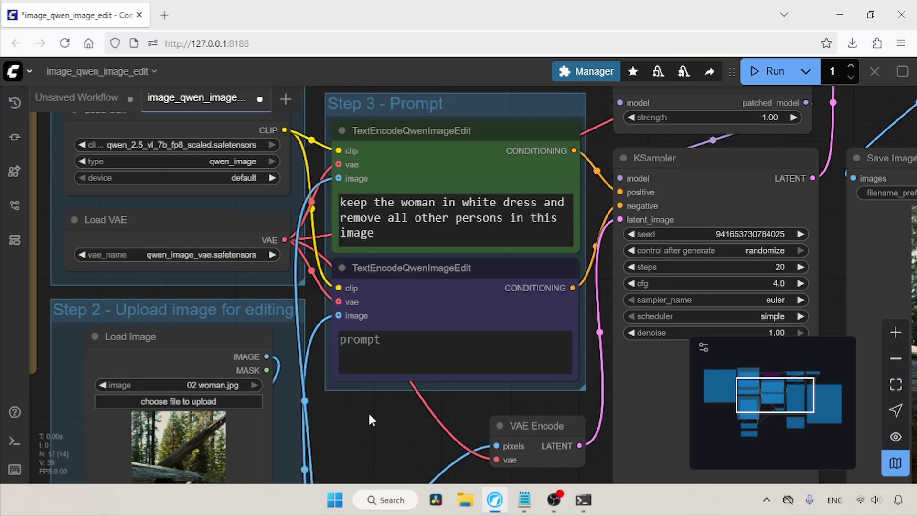
# - Open the edited woman picture from the Save Image node in its own browser tab, inspect it at full size and close it
pyautogui.moveTo(838, 232); pyautogui.dragTo(330, 157)
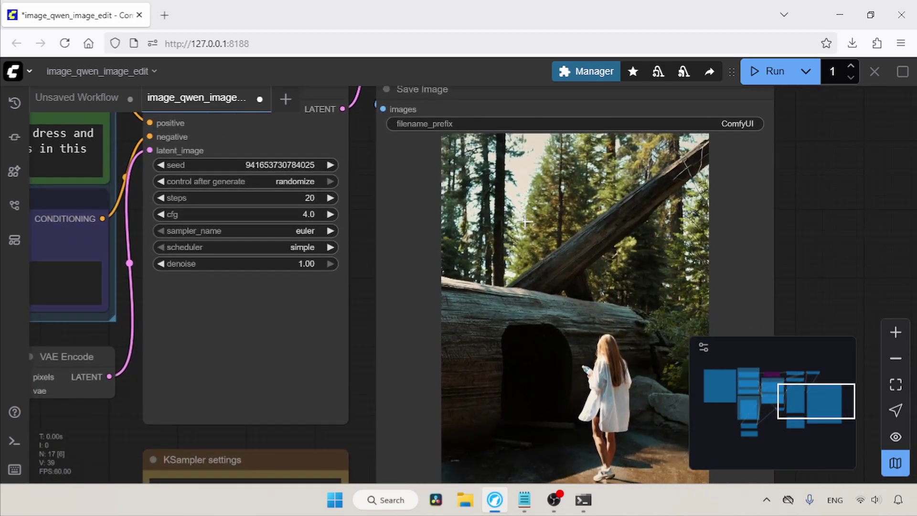
pyautogui.rightClick(572, 238)
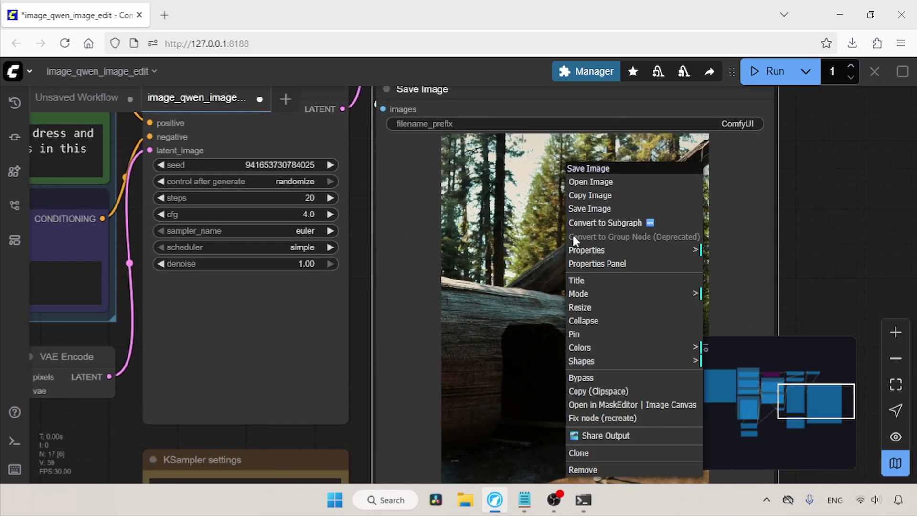
pyautogui.click(595, 182)
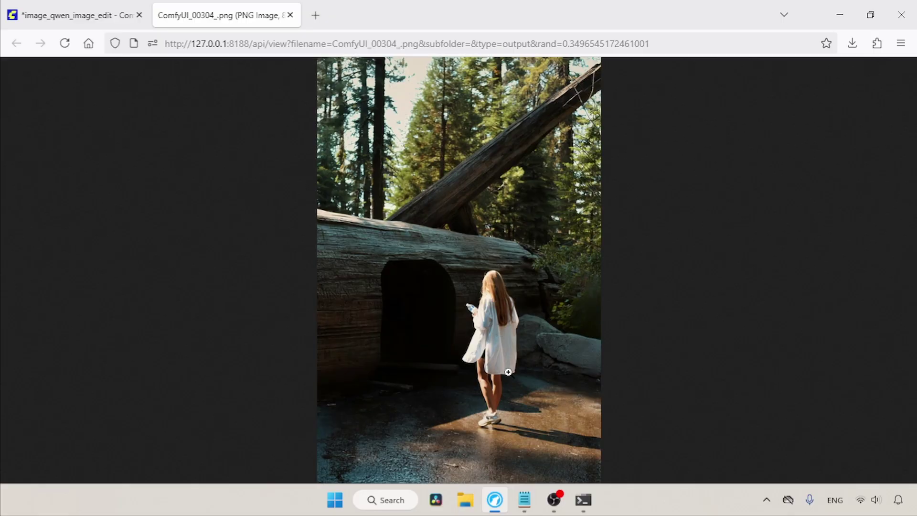
pyautogui.click(508, 372)
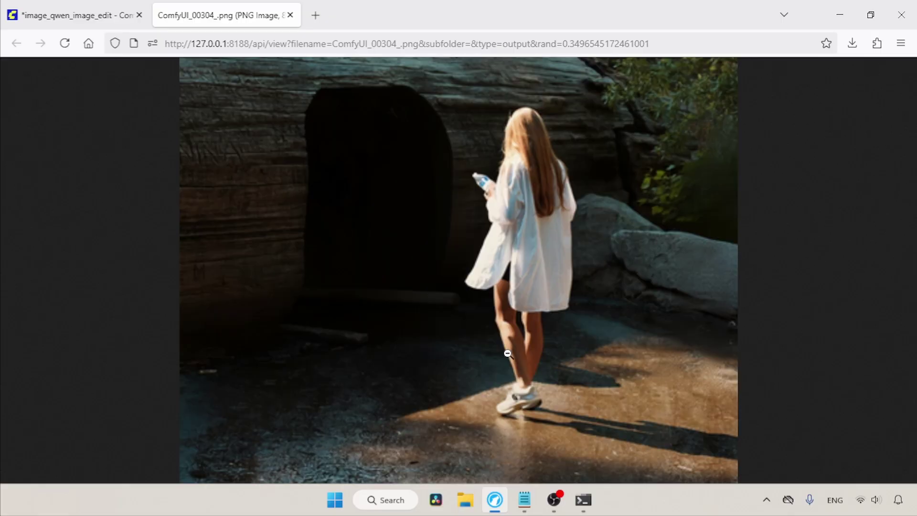
pyautogui.click(546, 266)
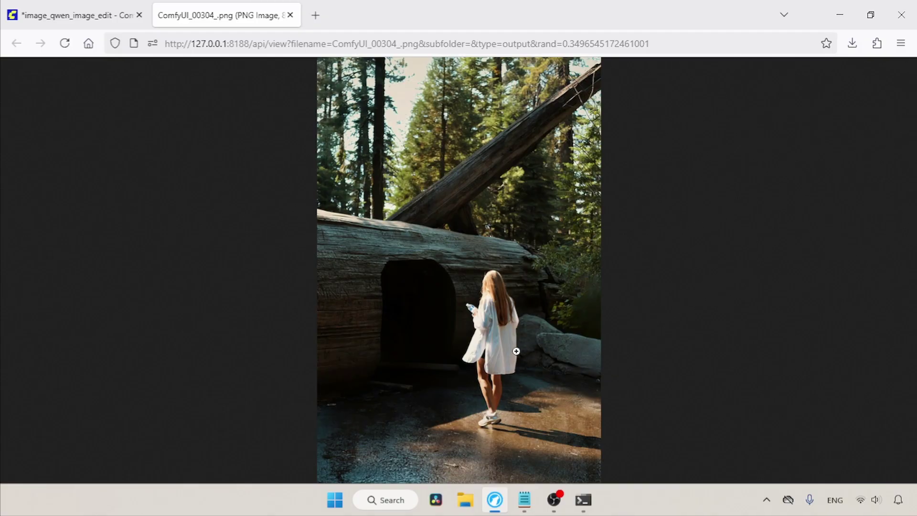
pyautogui.click(289, 14)
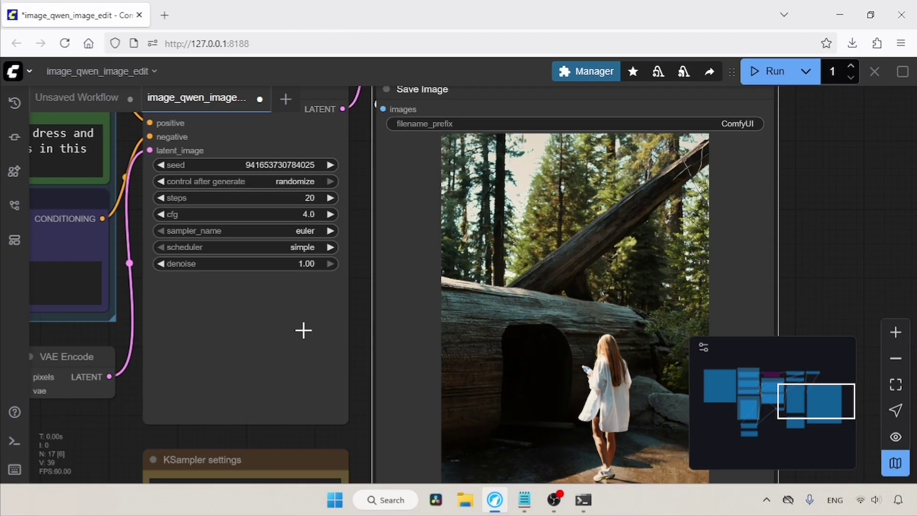
# - Replace the Load Image node in the Step 2 group with a Load Image (from Outputs) node
pyautogui.moveTo(262, 304); pyautogui.dragTo(680, 310)
pyautogui.click(269, 205)
pyautogui.press('Delete')
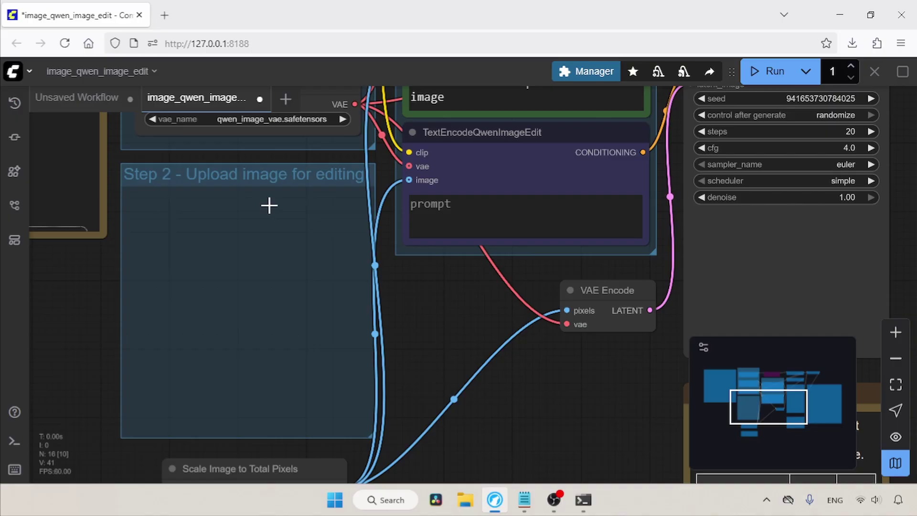
pyautogui.doubleClick(426, 301)
pyautogui.write('load imag')
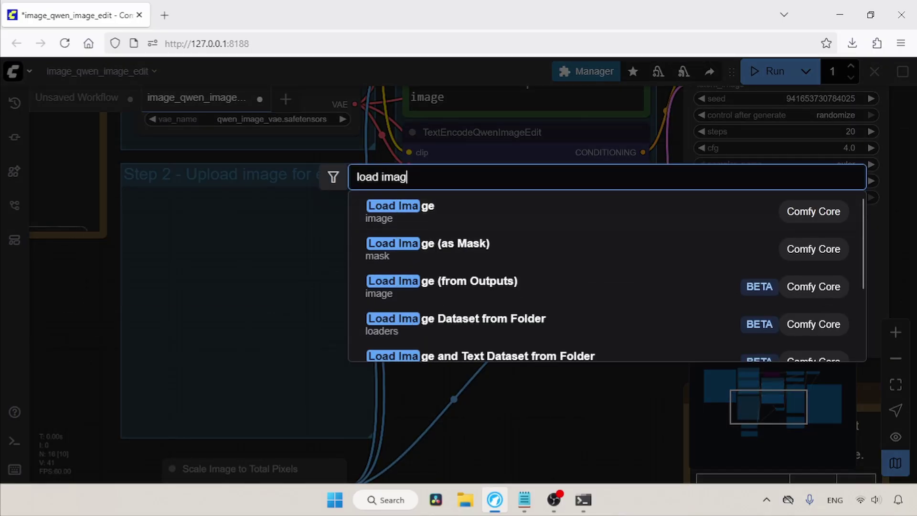
pyautogui.write('e')
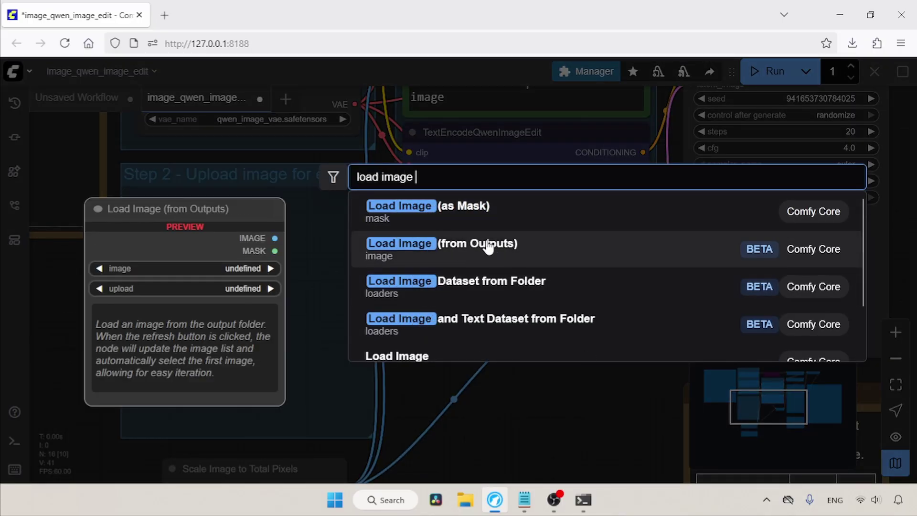
pyautogui.click(488, 247)
pyautogui.moveTo(556, 293); pyautogui.dragTo(273, 184)
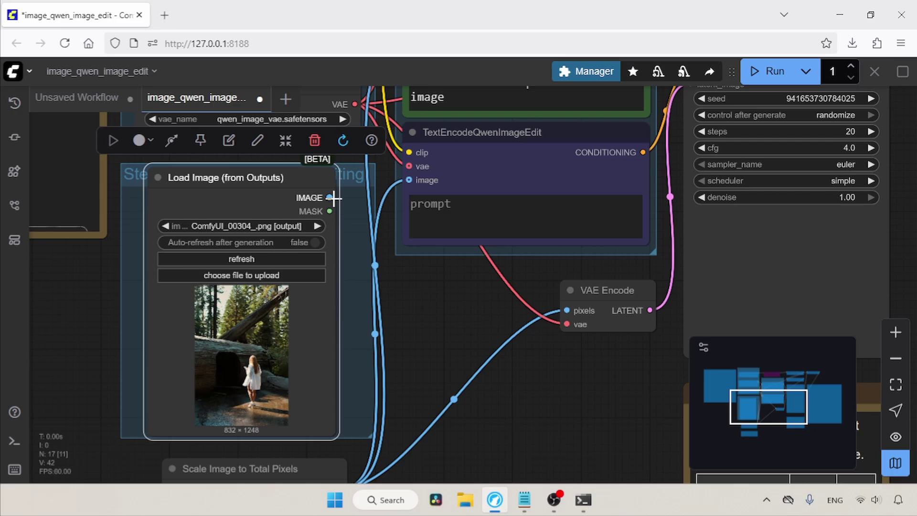
# - Connect the IMAGE output of Load Image (from Outputs) to the image input of Scale Image to Total Pixels
pyautogui.moveTo(407, 275); pyautogui.dragTo(439, 217)
pyautogui.moveTo(357, 133); pyautogui.dragTo(197, 424)
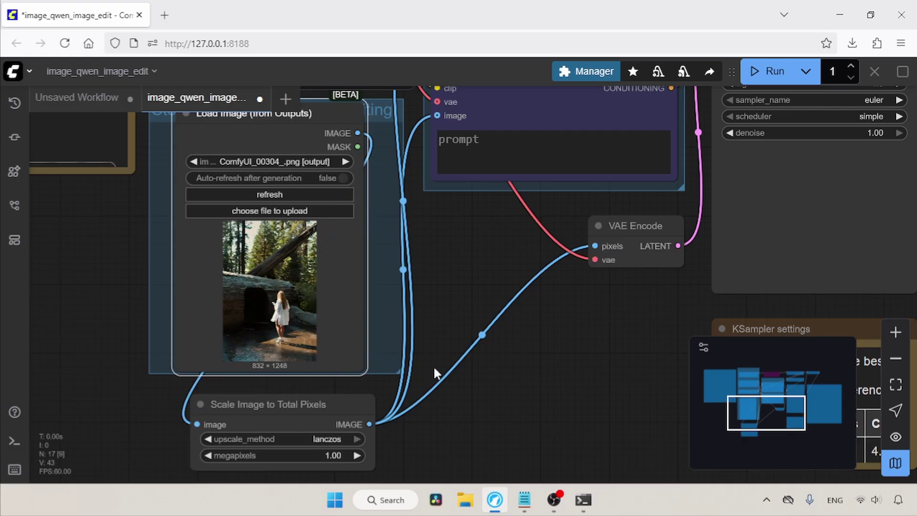
pyautogui.click(478, 272)
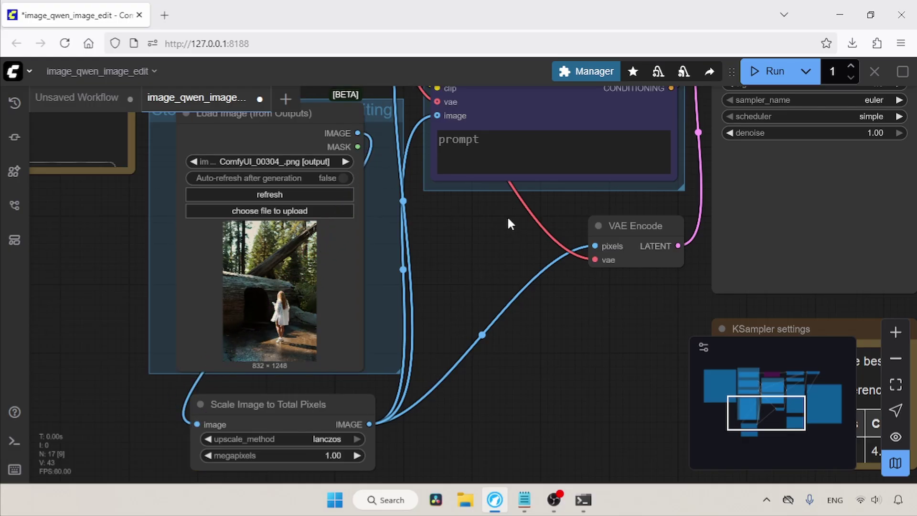
# - Replace the positive prompt with "change her cloth to black t-shirt and white skirt" and run the workflow
pyautogui.moveTo(506, 216); pyautogui.dragTo(436, 414)
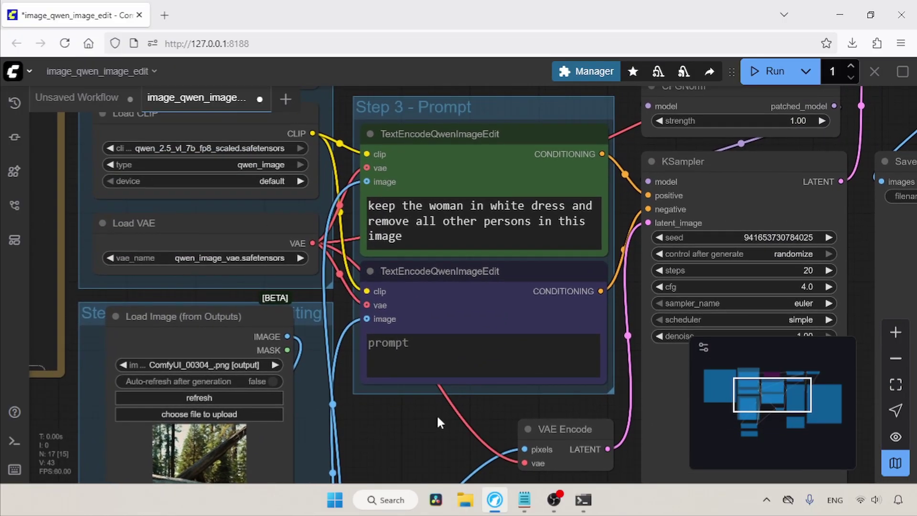
pyautogui.tripleClick(436, 242)
pyautogui.write('change her cloth to black t-shirt and white skirt')
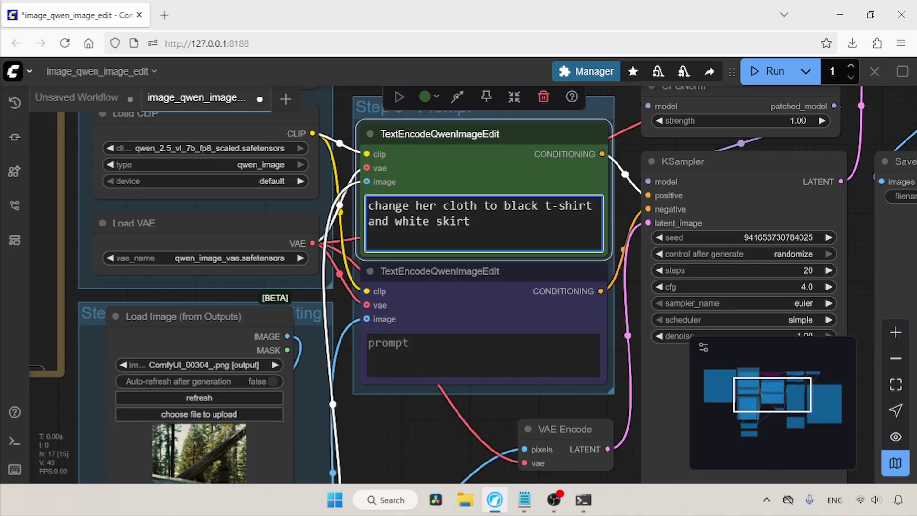
pyautogui.click(769, 71)
# - Open the picture with the changed clothes from the Save Image node, inspect it at full size and close its tab
pyautogui.moveTo(847, 222); pyautogui.dragTo(302, 118)
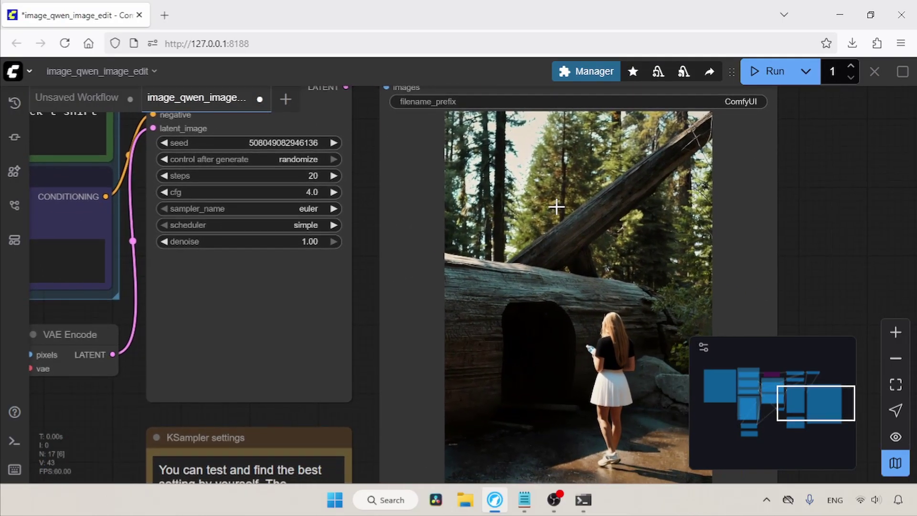
pyautogui.rightClick(578, 204)
pyautogui.click(595, 181)
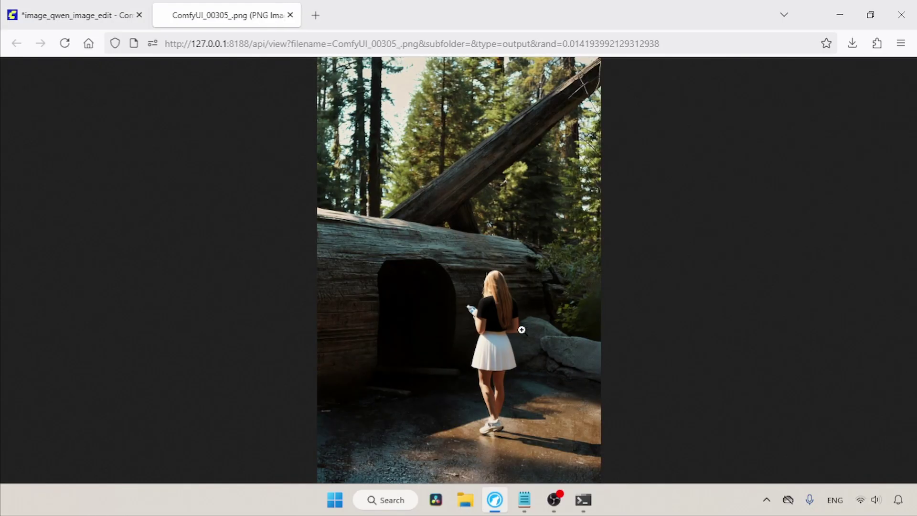
pyautogui.click(521, 330)
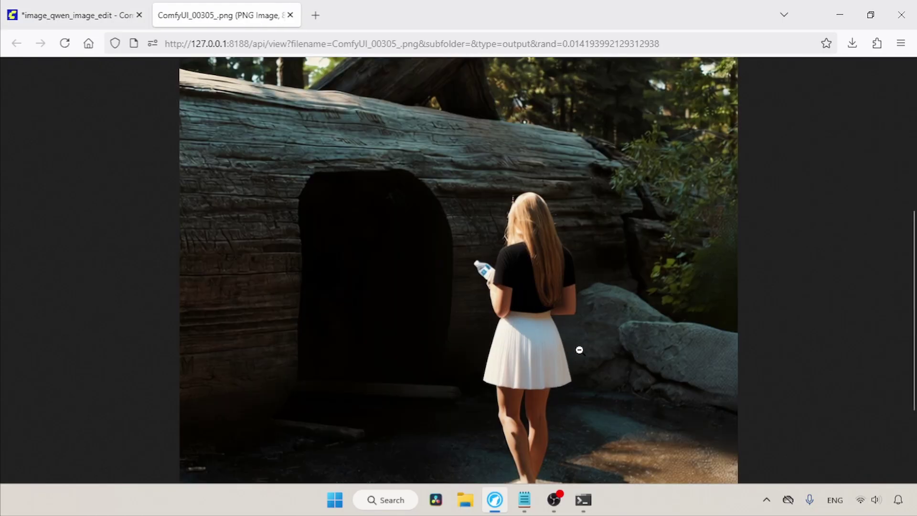
pyautogui.click(564, 341)
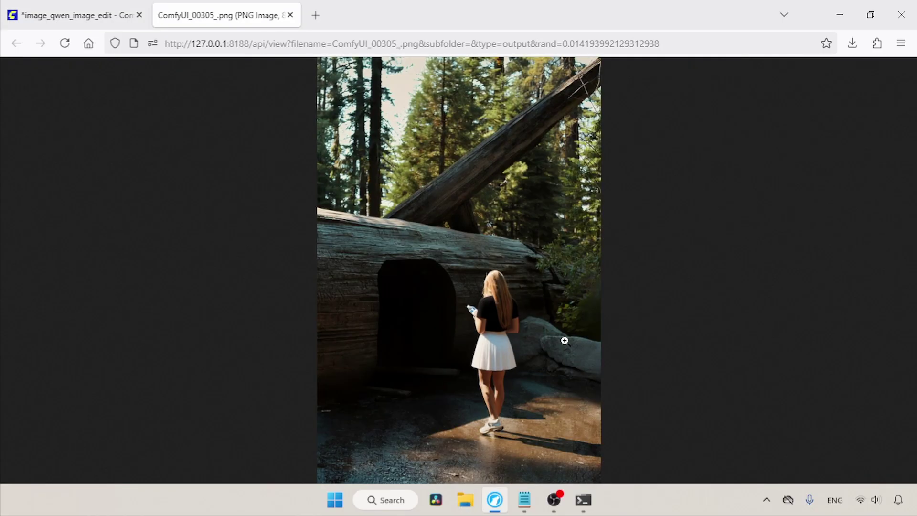
pyautogui.hotkey('ctrl', 'w')
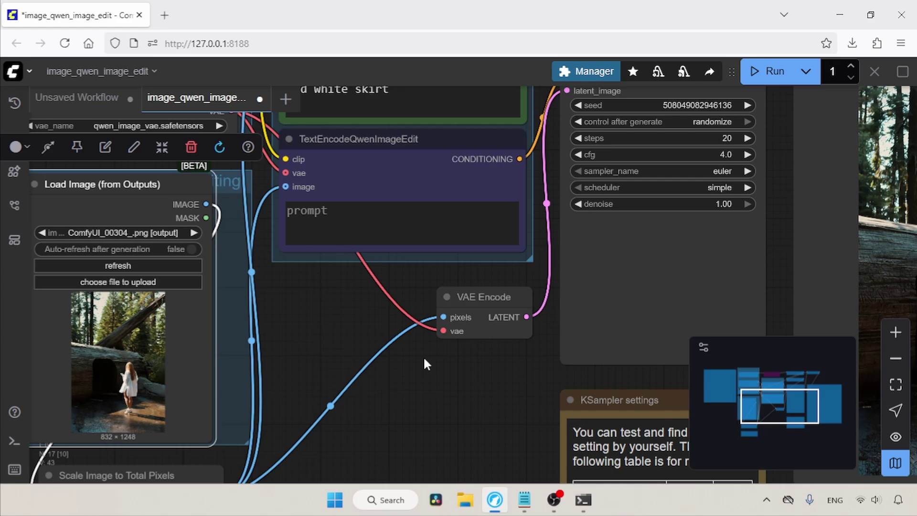
# - Refresh the Load Image (from Outputs) node to the latest output and upload the picture 03 Lady into it
pyautogui.click(160, 264)
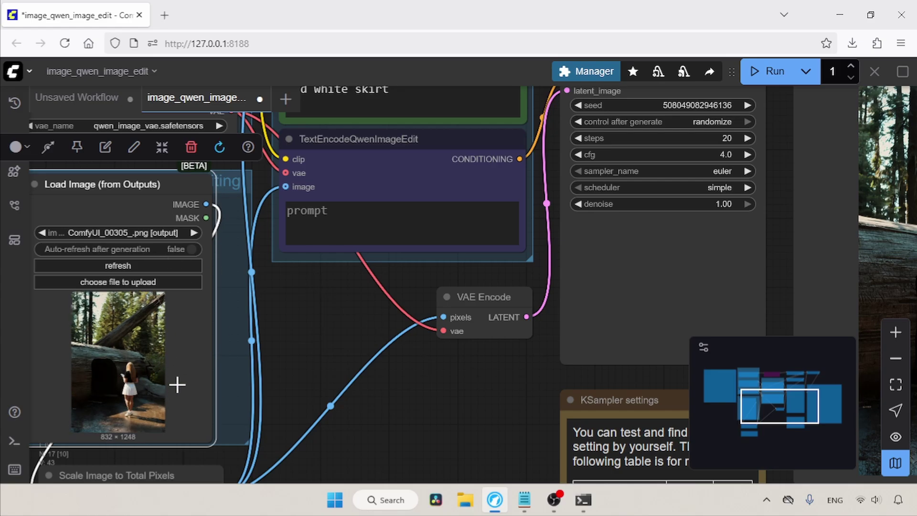
pyautogui.click(176, 282)
pyautogui.click(329, 140)
pyautogui.click(356, 296)
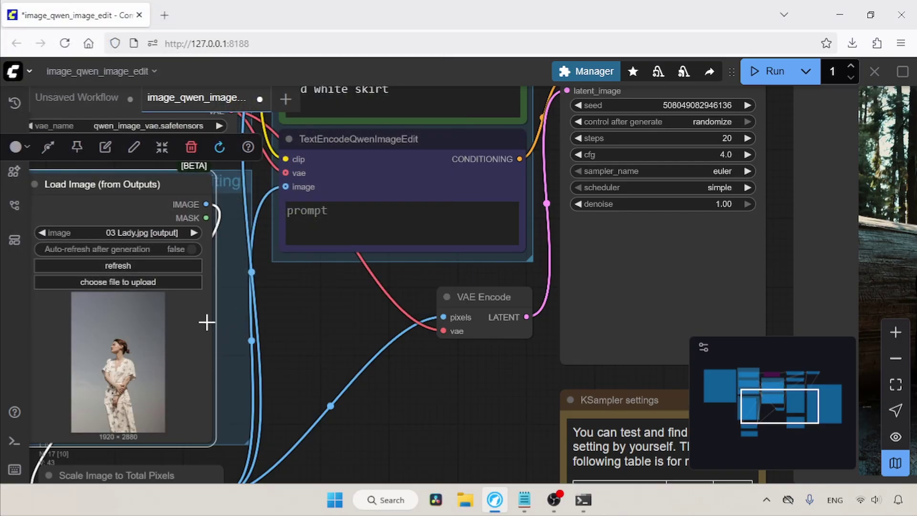
# - Replace the positive prompt with "change the background to city landscape" and run the workflow
pyautogui.moveTo(207, 322); pyautogui.dragTo(202, 433)
pyautogui.click(399, 200)
pyautogui.hotkey('ctrl', 'a')
pyautogui.write('change the backg')
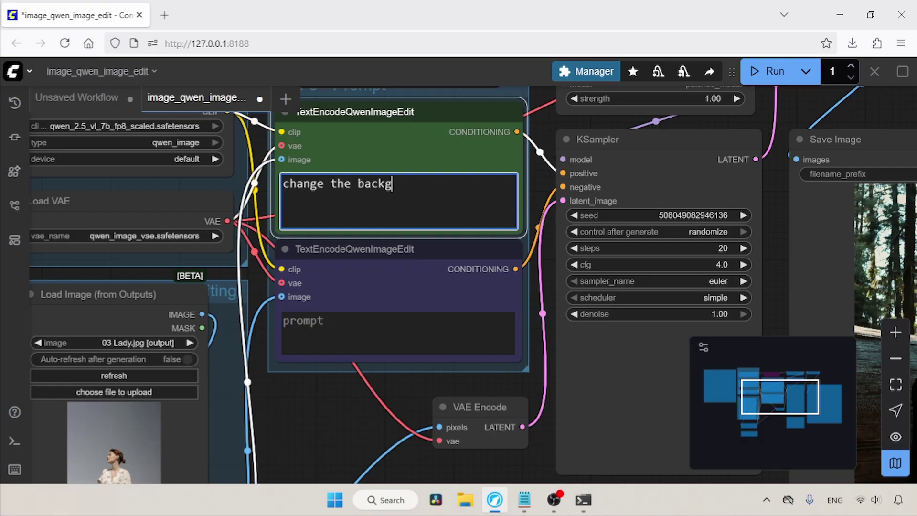
pyautogui.write('round to city landscape')
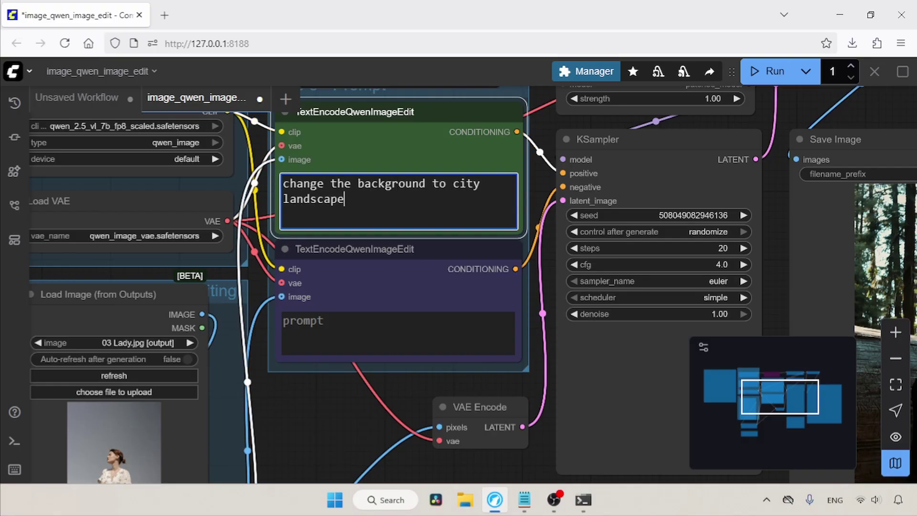
pyautogui.click(782, 76)
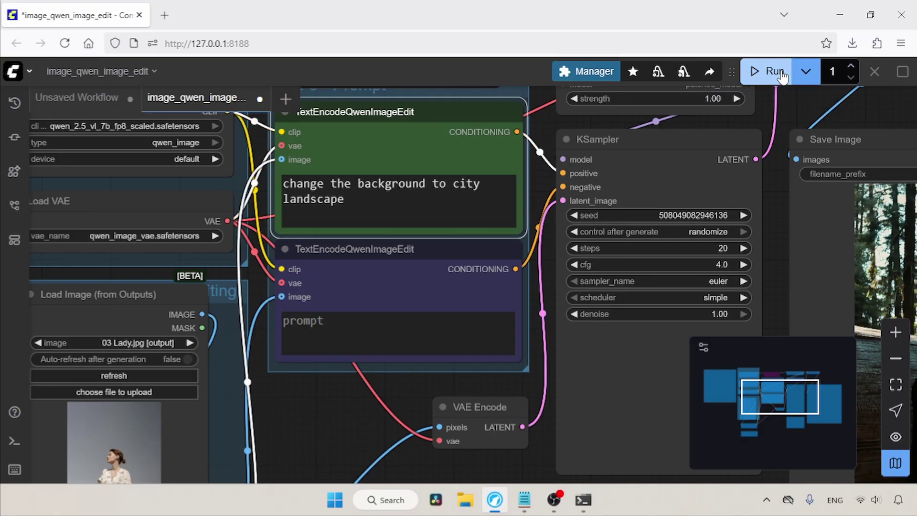
# - Open the lady picture with the new background from the Save Image node in its own tab and inspect it at full size
pyautogui.moveTo(783, 244); pyautogui.dragTo(415, 139)
pyautogui.rightClick(591, 165)
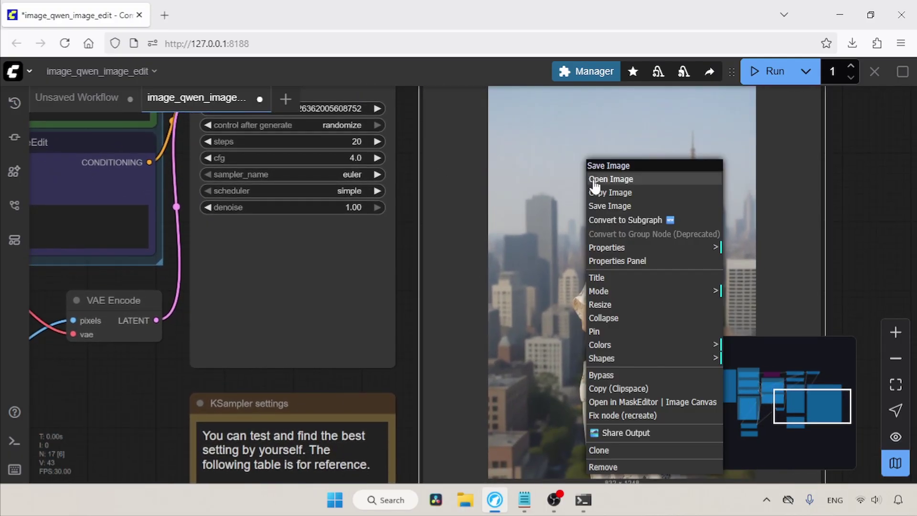
pyautogui.click(595, 181)
pyautogui.click(465, 307)
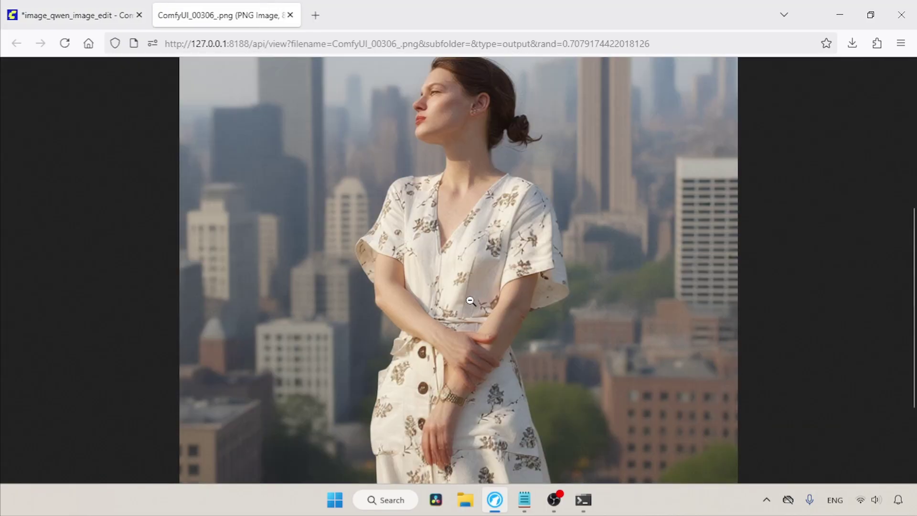
pyautogui.click(490, 257)
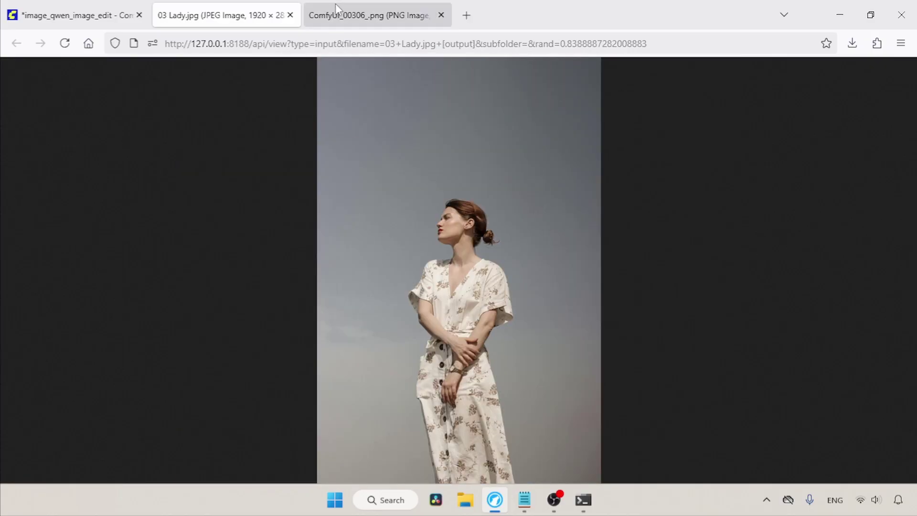
# - Compare the original 03 Lady picture with the edited result by switching repeatedly between them, and close both image tabs
pyautogui.click(340, 9)
pyautogui.click(272, 6)
pyautogui.click(361, 7)
pyautogui.click(270, 7)
pyautogui.click(364, 5)
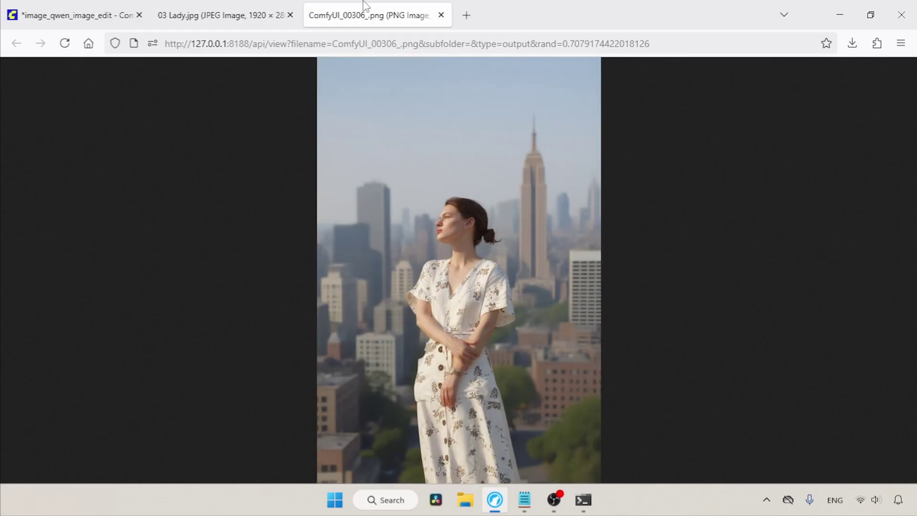
pyautogui.click(263, 9)
pyautogui.click(368, 8)
pyautogui.click(268, 7)
pyautogui.click(365, 7)
pyautogui.click(267, 8)
pyautogui.click(365, 7)
pyautogui.click(440, 15)
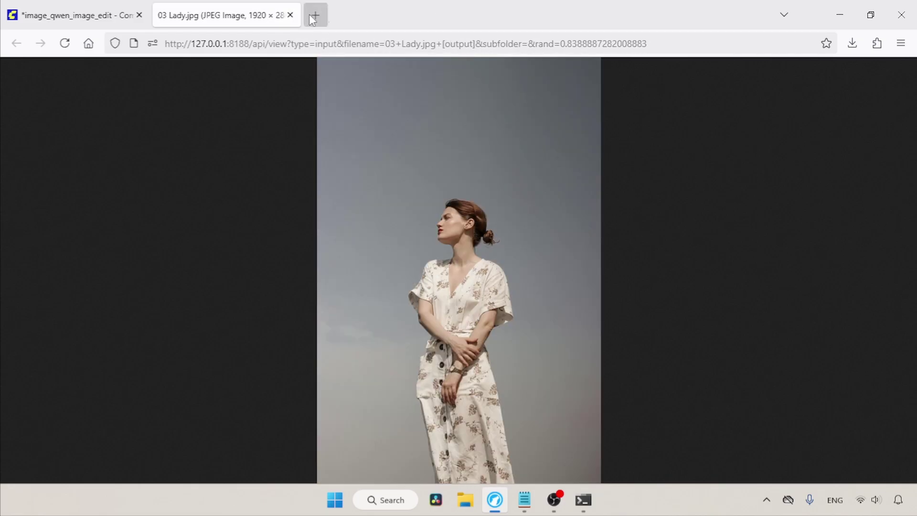
pyautogui.click(290, 15)
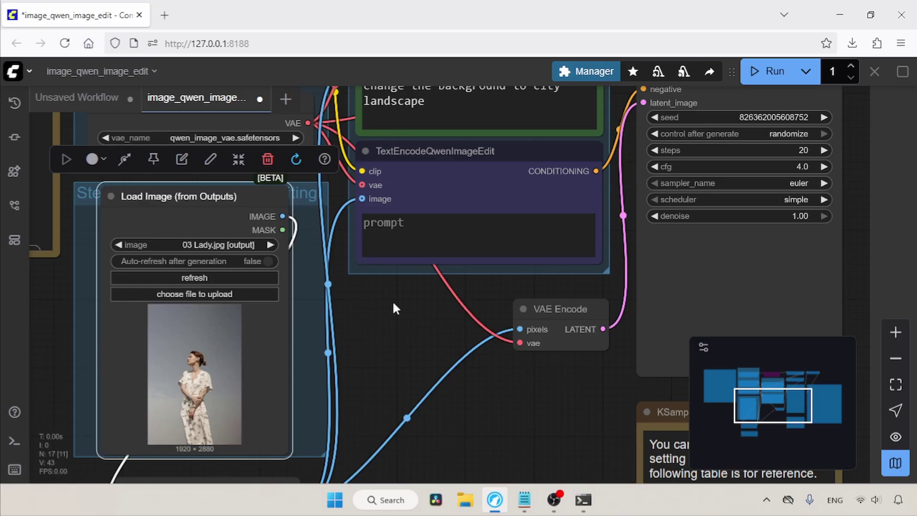
# - Upload the picture 01 bike into the Load Image (from Outputs) node
pyautogui.click(222, 295)
pyautogui.doubleClick(157, 123)
# - Replace the positive prompt with "transform this image from day to night, add street lights" and run the workflow
pyautogui.moveTo(426, 319); pyautogui.dragTo(419, 350)
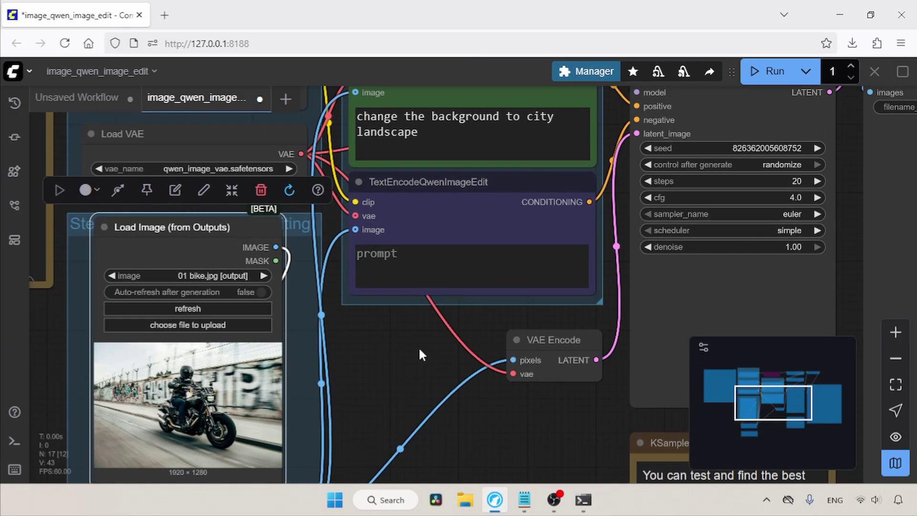
pyautogui.click(471, 134)
pyautogui.hotkey('ctrl', 'a')
pyautogui.write('transform this ')
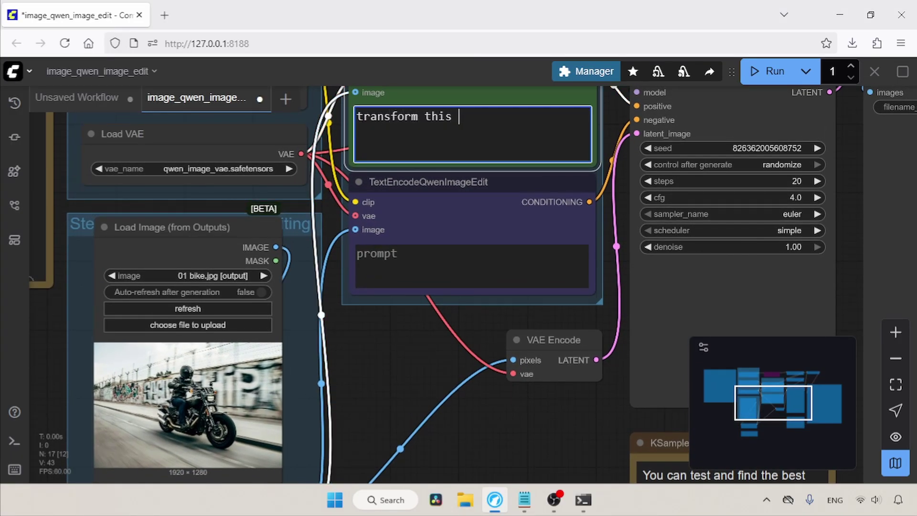
pyautogui.write('image from da')
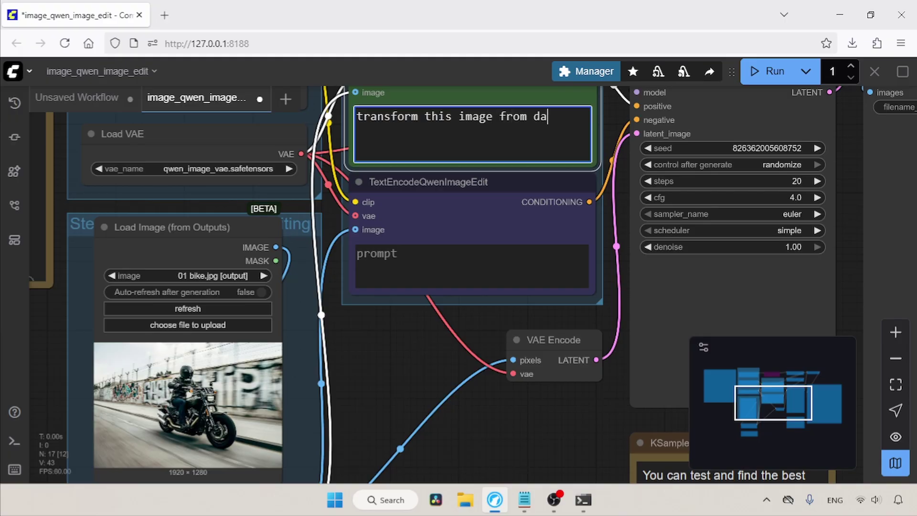
pyautogui.write('y to night, add street lights')
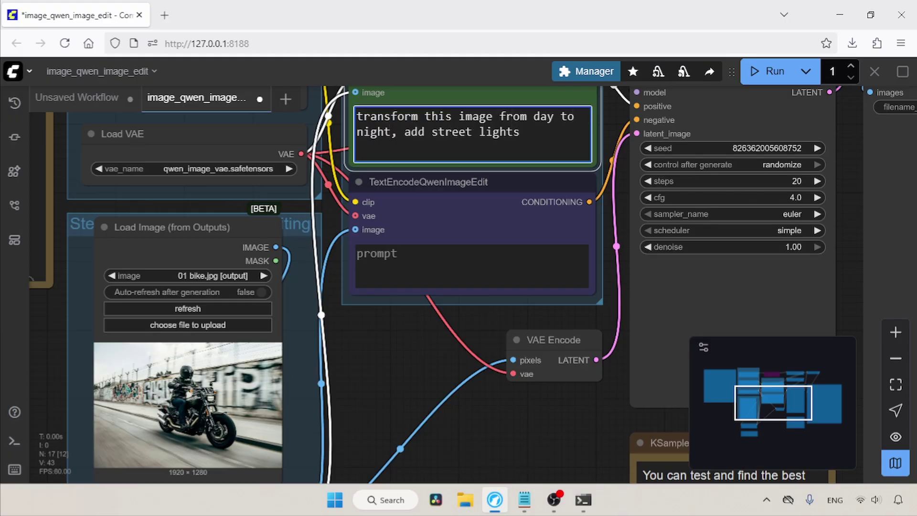
pyautogui.click(766, 71)
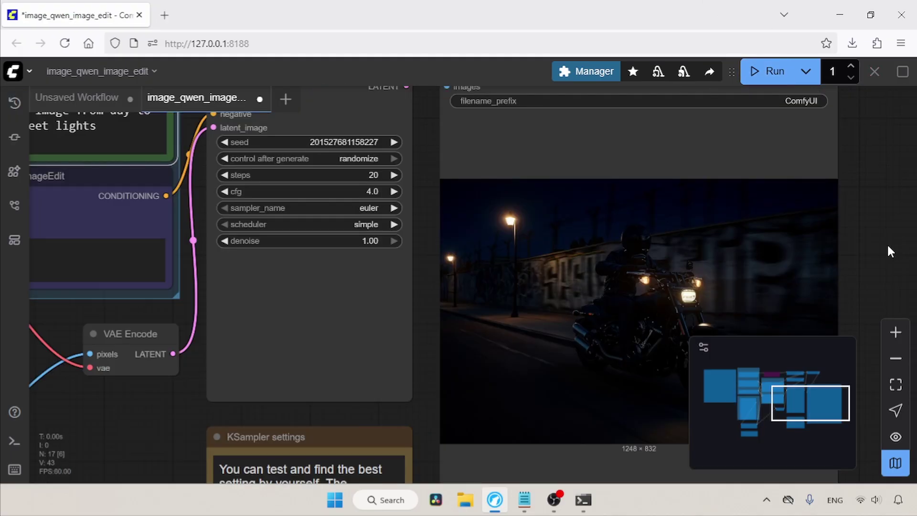
# - Open the night bike picture from the Save Image node in its own tab, inspect it at full size, and close it
pyautogui.moveTo(887, 242); pyautogui.dragTo(777, 204)
pyautogui.rightClick(518, 160)
pyautogui.click(554, 175)
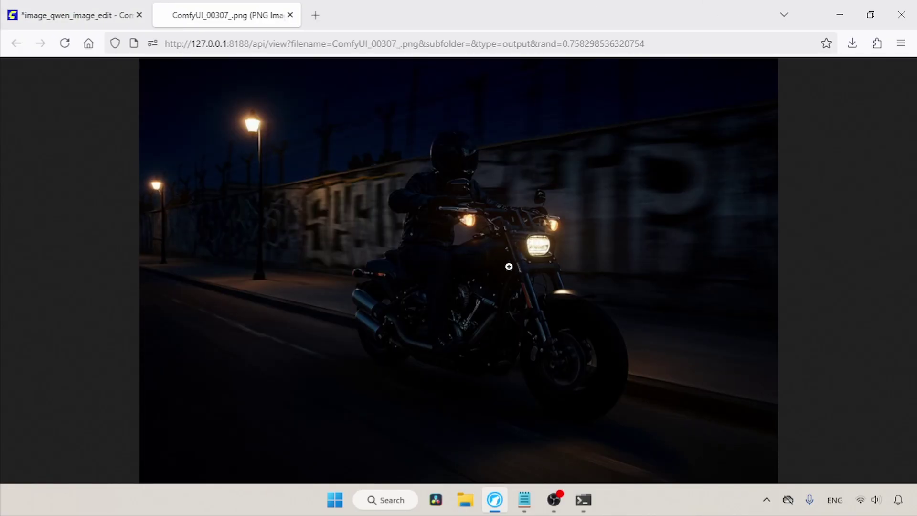
pyautogui.click(522, 254)
pyautogui.click(560, 269)
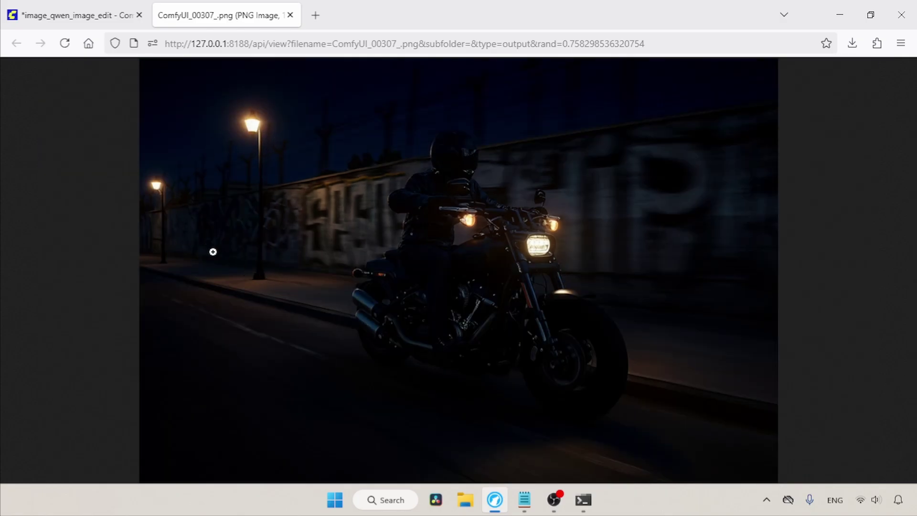
pyautogui.hotkey('ctrl', 'w')
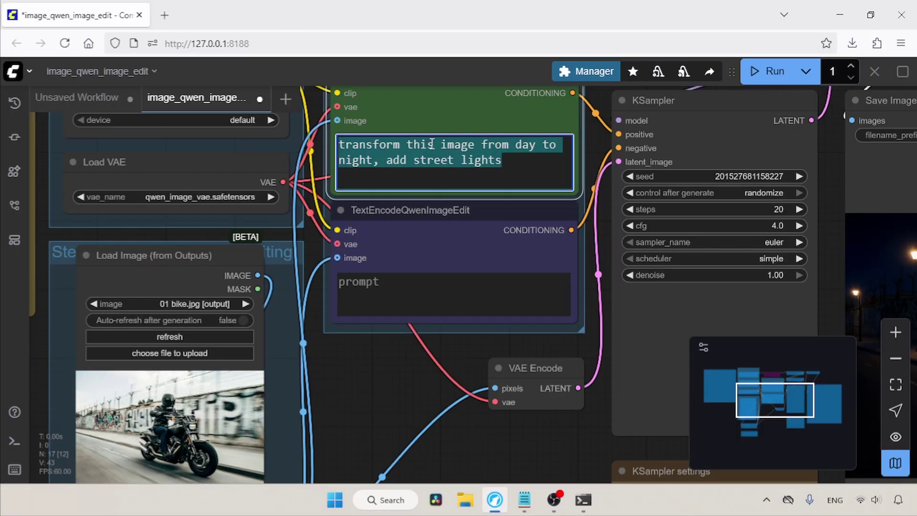
# - Replace the positive prompt with "change the season to rainy season, add reflection of the bike on the road" and run the workflow
pyautogui.write('change the season to rainy season, add reflection of the bike on the road')
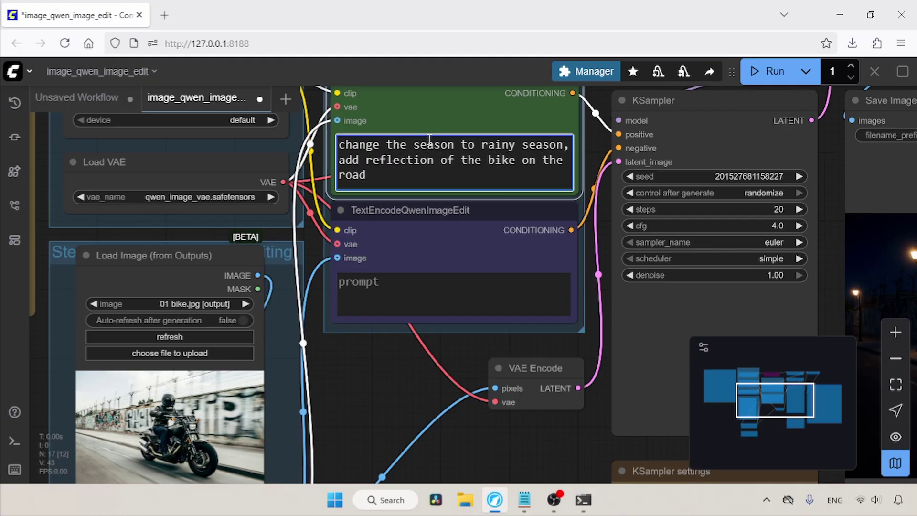
pyautogui.moveTo(833, 184); pyautogui.dragTo(383, 181)
pyautogui.click(766, 70)
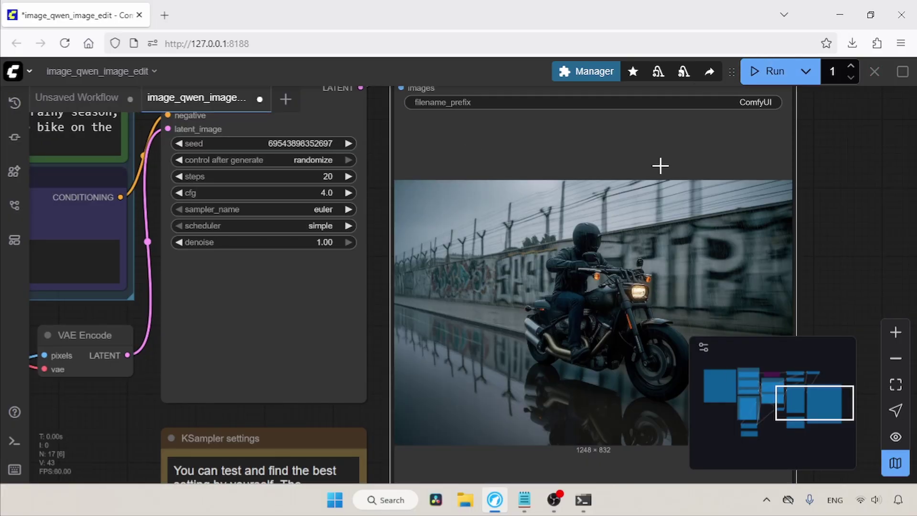
# - View the rainy bike picture from the Save Image node in its own tab and close that tab
pyautogui.rightClick(719, 240)
pyautogui.click(738, 188)
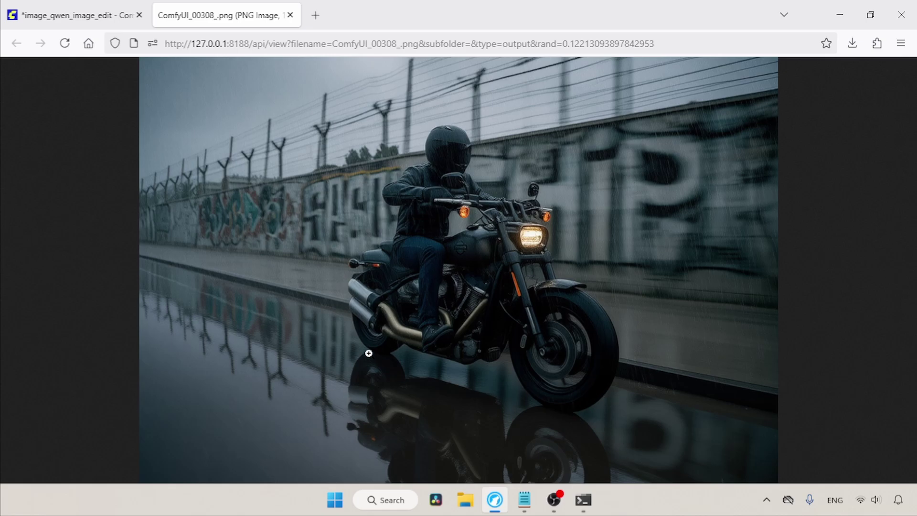
pyautogui.hotkey('ctrl', 'w')
# - Upload the picture Retouch into the Load Image (from Outputs) node
pyautogui.click(201, 307)
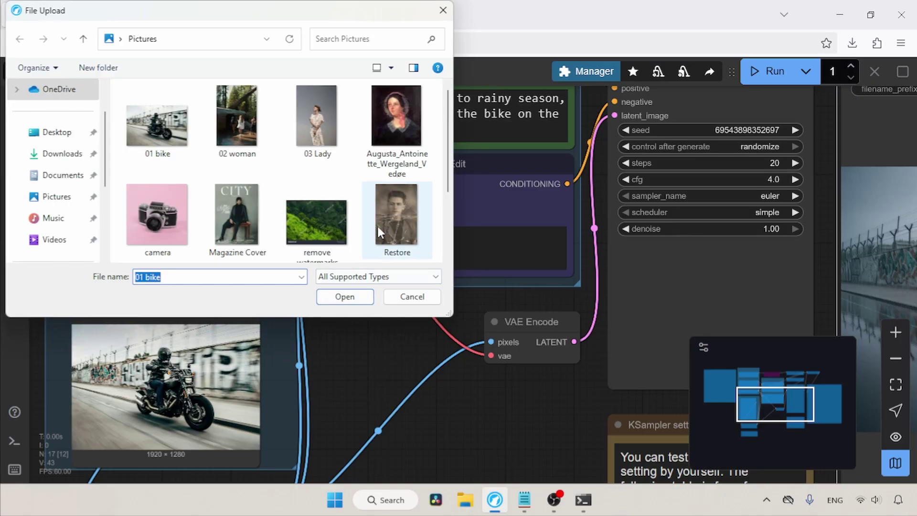
pyautogui.scroll(-3, 406, 217)
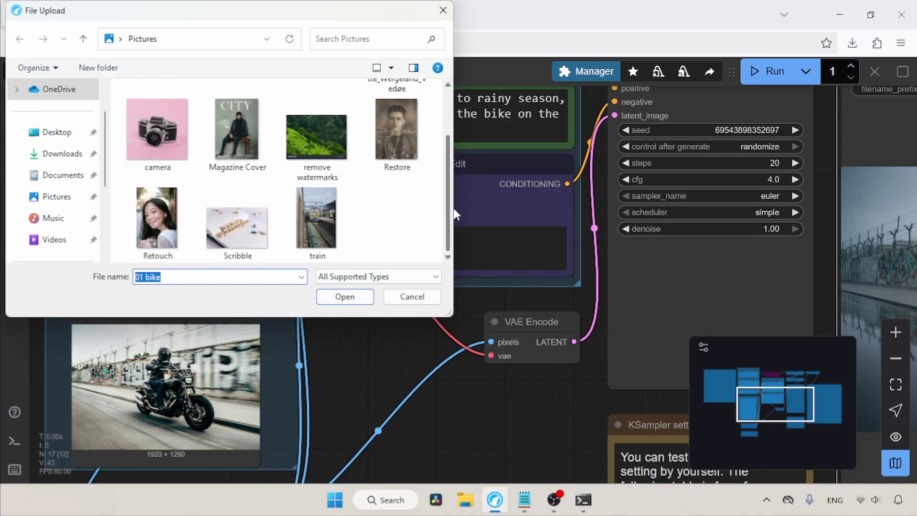
pyautogui.click(162, 222)
pyautogui.click(356, 298)
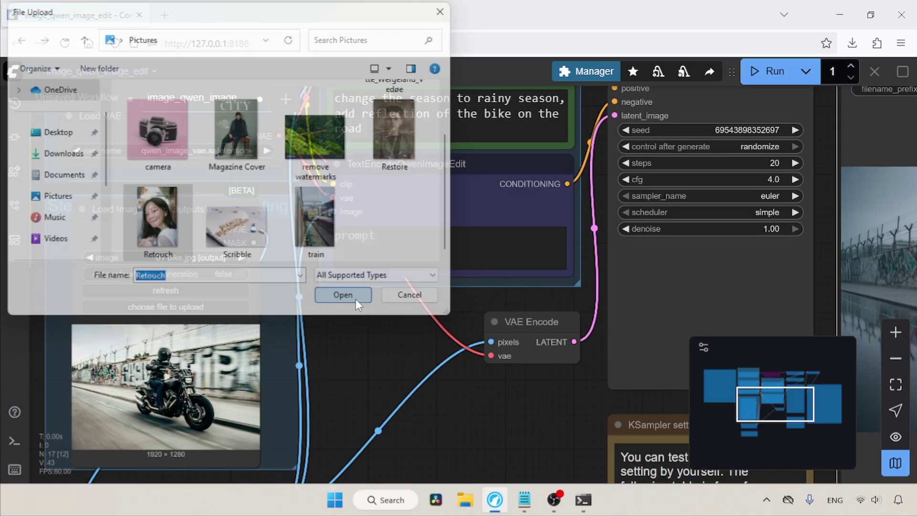
# - Replace the positive prompt with "remove freckles and moles, make her face look so smooth while keeping facial structure" and run the workflow
pyautogui.moveTo(390, 325); pyautogui.dragTo(347, 409)
pyautogui.tripleClick(369, 192)
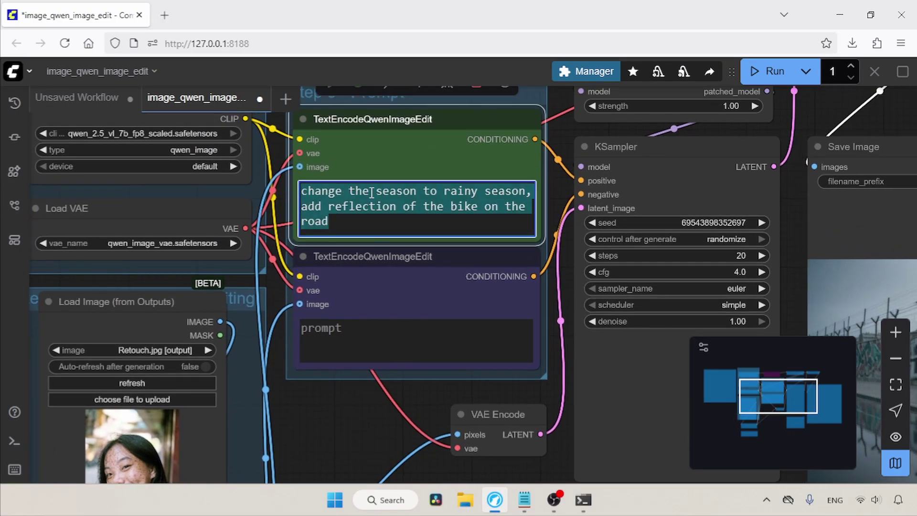
pyautogui.write('remove freckles and moles, make her')
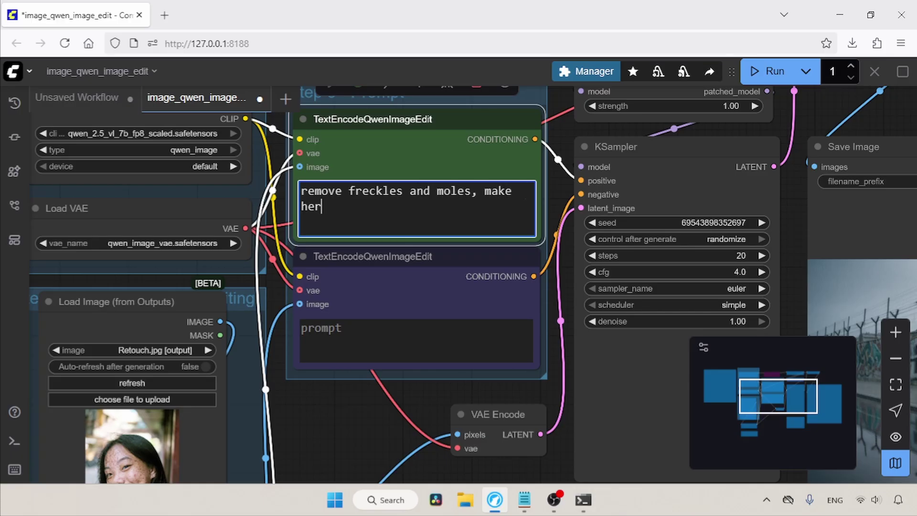
pyautogui.write(' face look so smooth while keep fac')
pyautogui.press('BackSpace')
pyautogui.press('BackSpace')
pyautogui.press('BackSpace')
pyautogui.press('BackSpace')
pyautogui.write('ing facial structure')
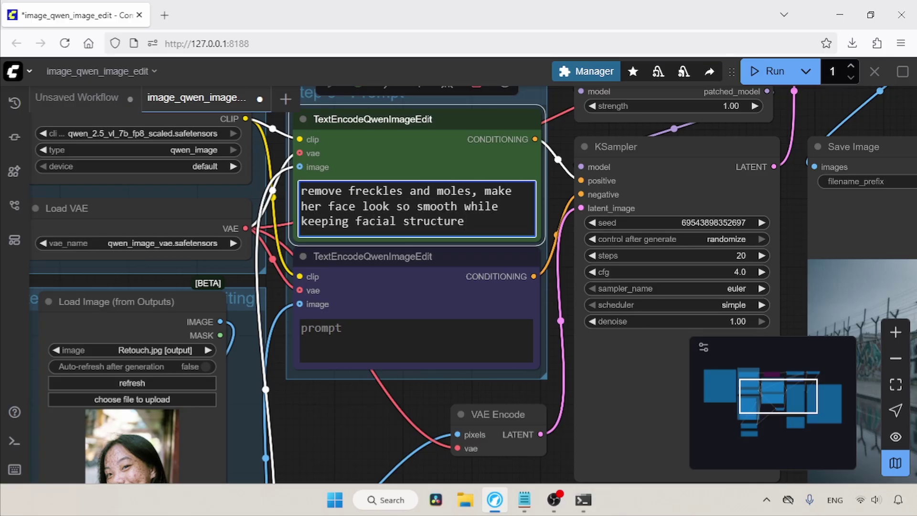
pyautogui.click(769, 71)
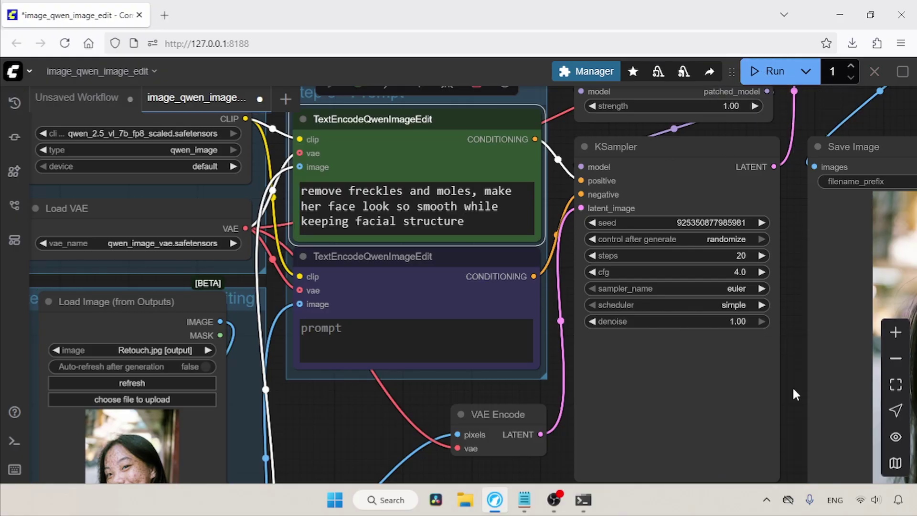
# - Open the retouched portrait from the Save Image node in its own tab and inspect the skin at full size
pyautogui.moveTo(792, 386); pyautogui.dragTo(455, 286)
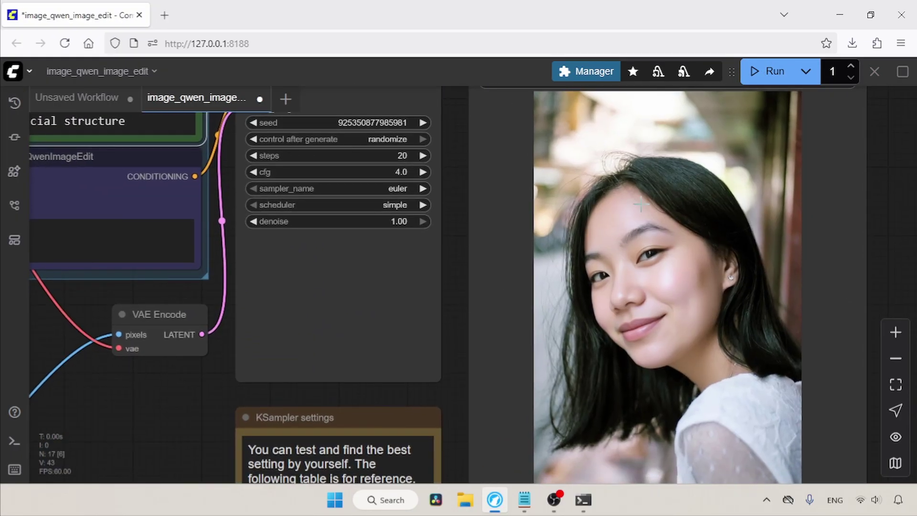
pyautogui.rightClick(645, 165)
pyautogui.click(651, 181)
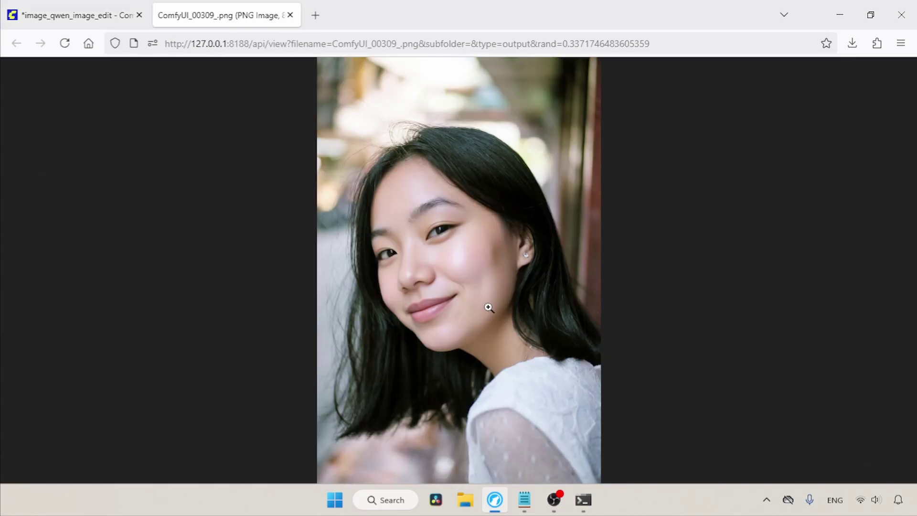
pyautogui.click(485, 304)
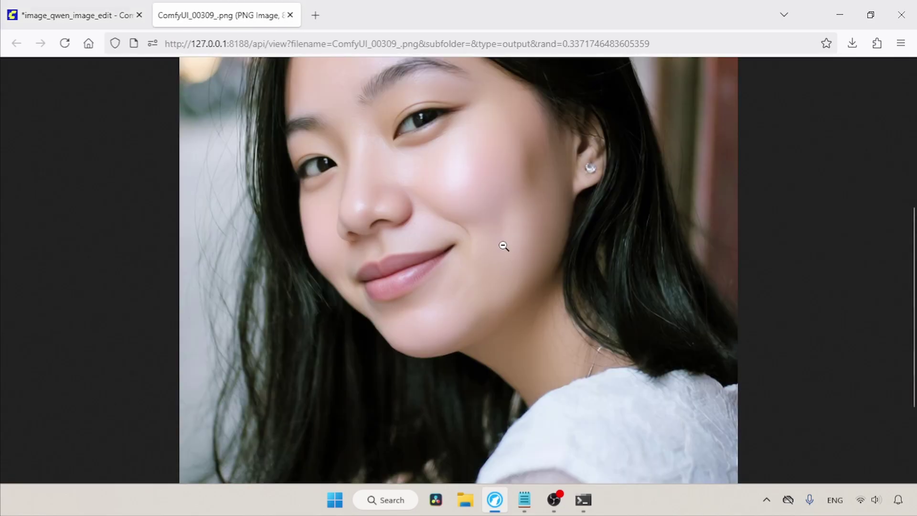
pyautogui.click(483, 234)
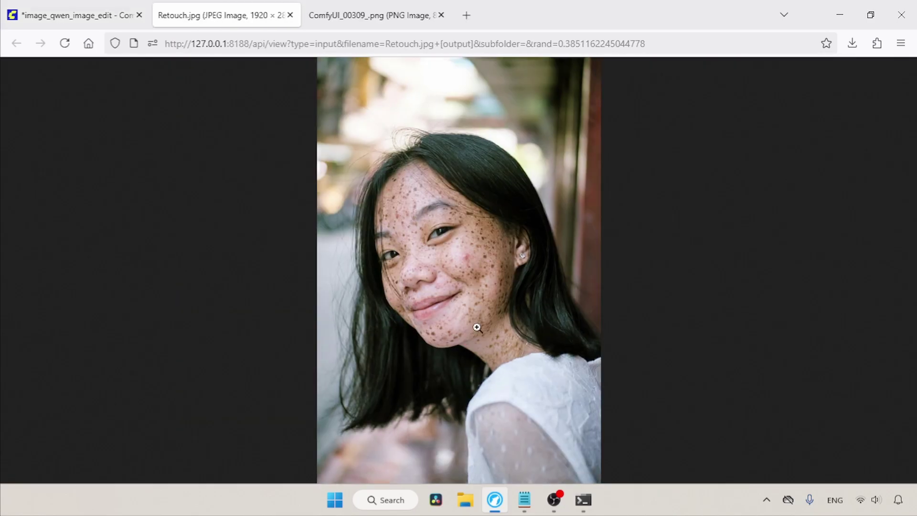
# - Compare the original Retouch picture with the edited portrait by switching repeatedly between them, and close both image tabs
pyautogui.click(370, 7)
pyautogui.click(299, 6)
pyautogui.click(306, 7)
pyautogui.click(273, 7)
pyautogui.click(372, 5)
pyautogui.click(286, 4)
pyautogui.click(371, 5)
pyautogui.click(284, 4)
pyautogui.click(365, 6)
pyautogui.click(286, 4)
pyautogui.click(377, 5)
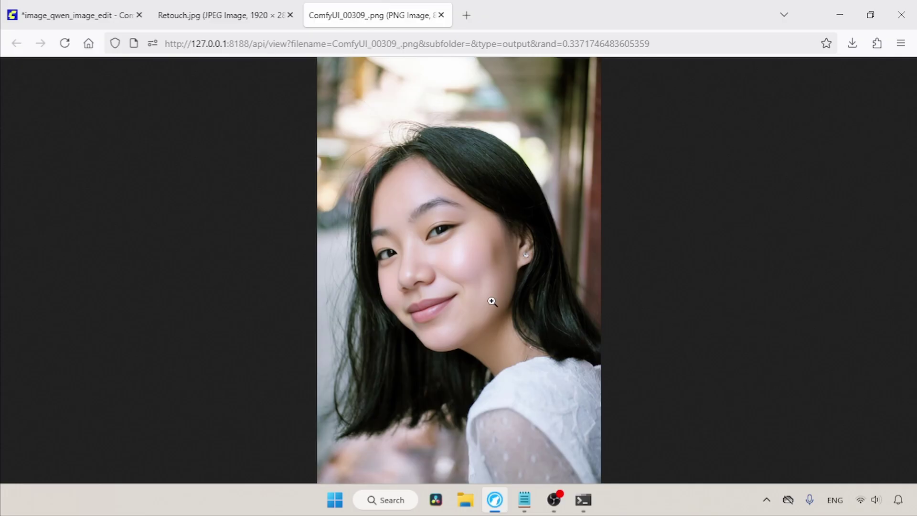
pyautogui.click(492, 302)
pyautogui.hotkey('ctrl', 'w')
pyautogui.hotkey('ctrl', 'w')
# - Replace the positive prompt with "transform this image into ghibli art style" and run the workflow
pyautogui.write('transform this ')
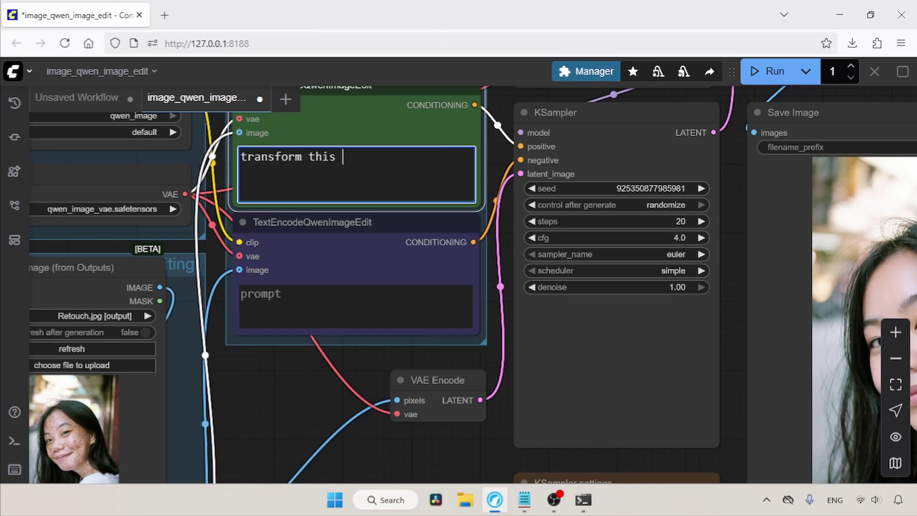
pyautogui.write('image into ghibli art style')
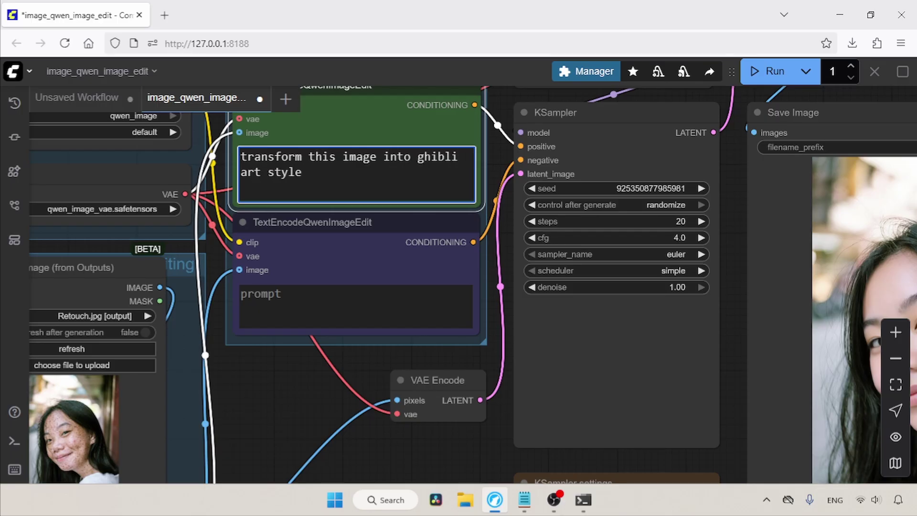
pyautogui.click(768, 72)
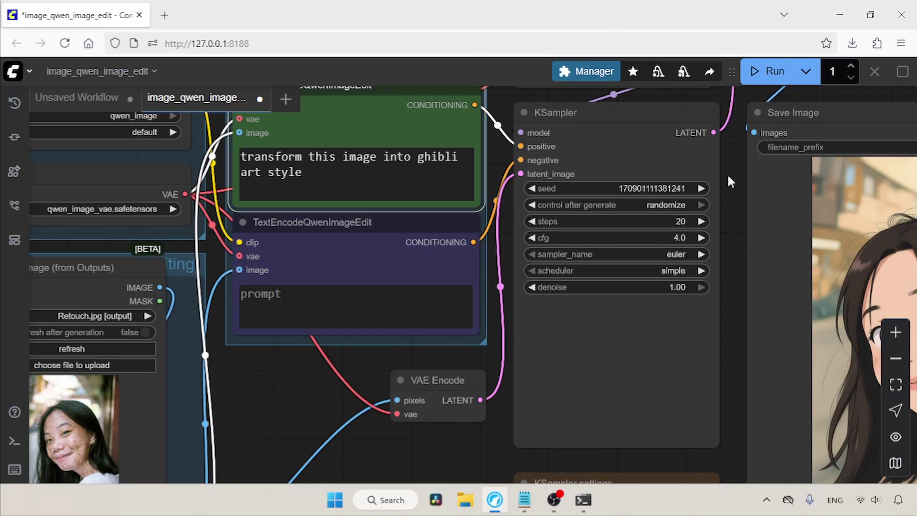
# - Open the Ghibli-style portrait from the Save Image node in its own tab, inspect it at full size, and close it
pyautogui.moveTo(727, 177); pyautogui.dragTo(434, 146)
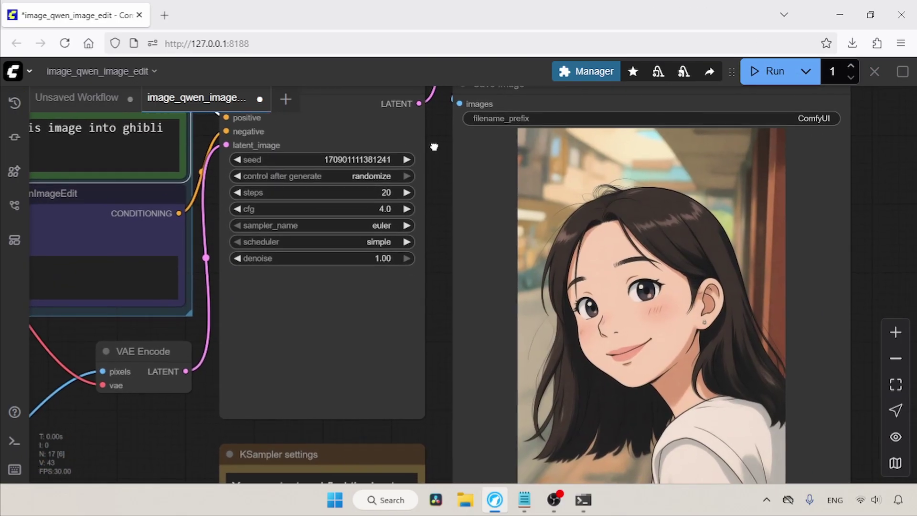
pyautogui.rightClick(689, 239)
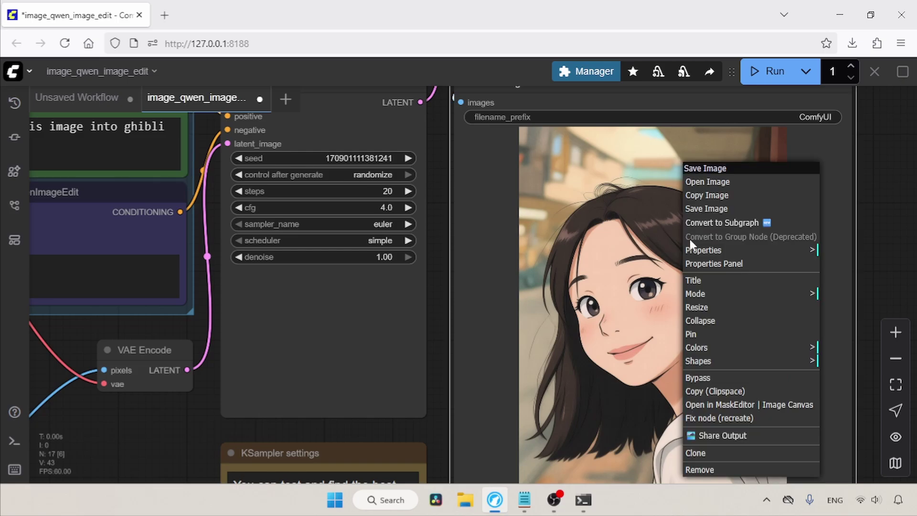
pyautogui.click(708, 182)
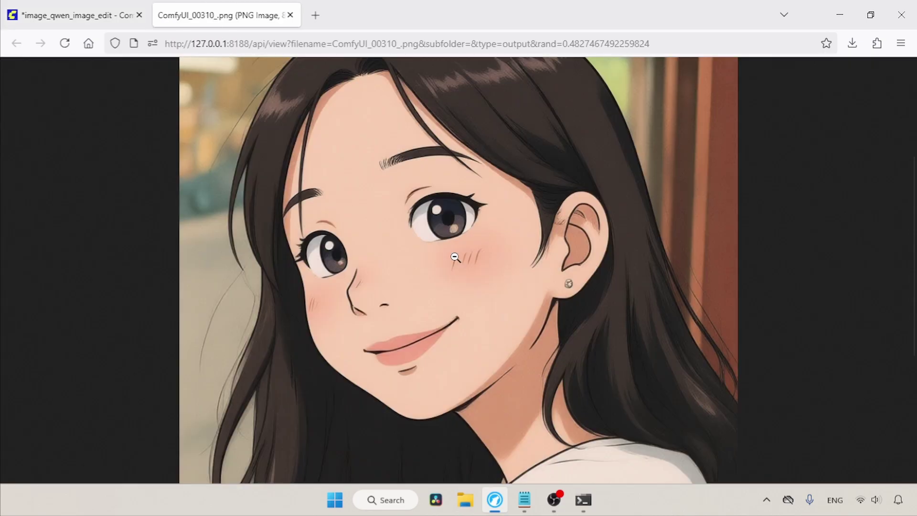
pyautogui.click(456, 258)
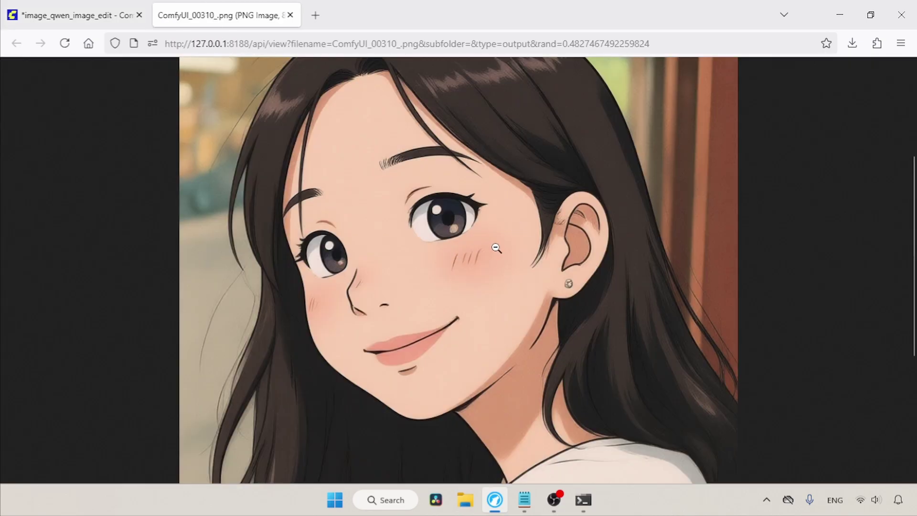
pyautogui.click(496, 247)
pyautogui.hotkey('ctrl', 'w')
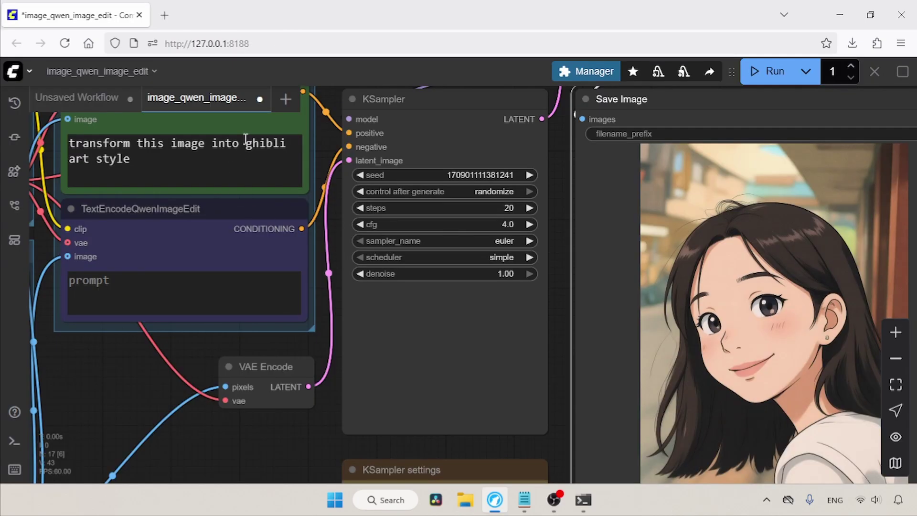
# - Upload the painted portrait of the woman in a lace bonnet into the Load Image (from Outputs) node
pyautogui.moveTo(246, 138); pyautogui.dragTo(271, 170)
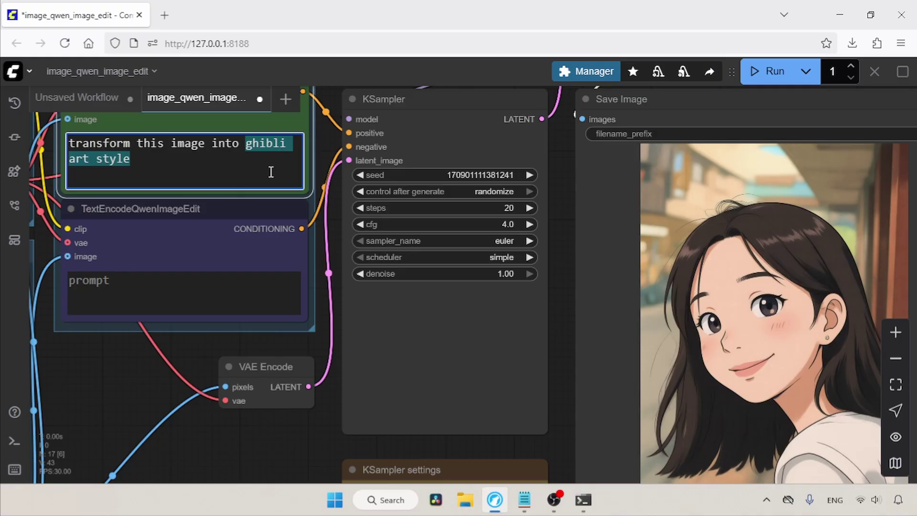
pyautogui.moveTo(123, 359); pyautogui.dragTo(343, 352)
pyautogui.click(186, 341)
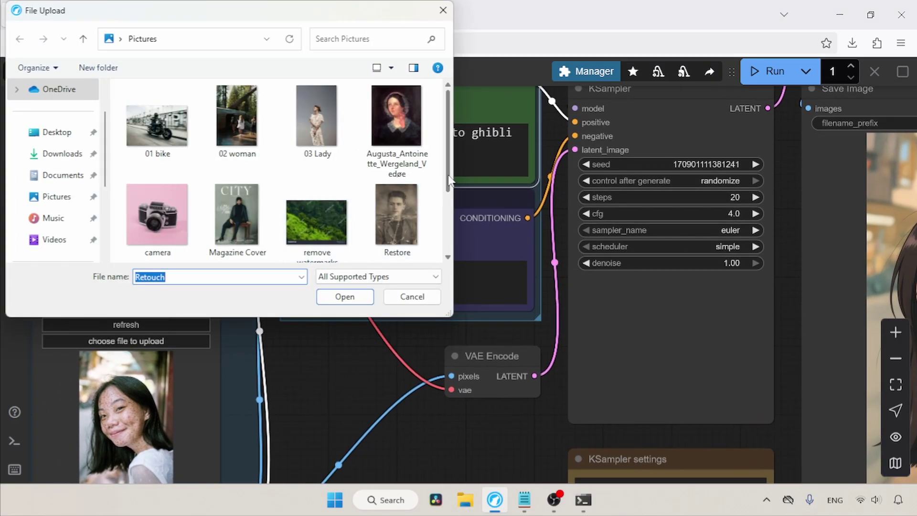
pyautogui.click(416, 128)
pyautogui.click(346, 297)
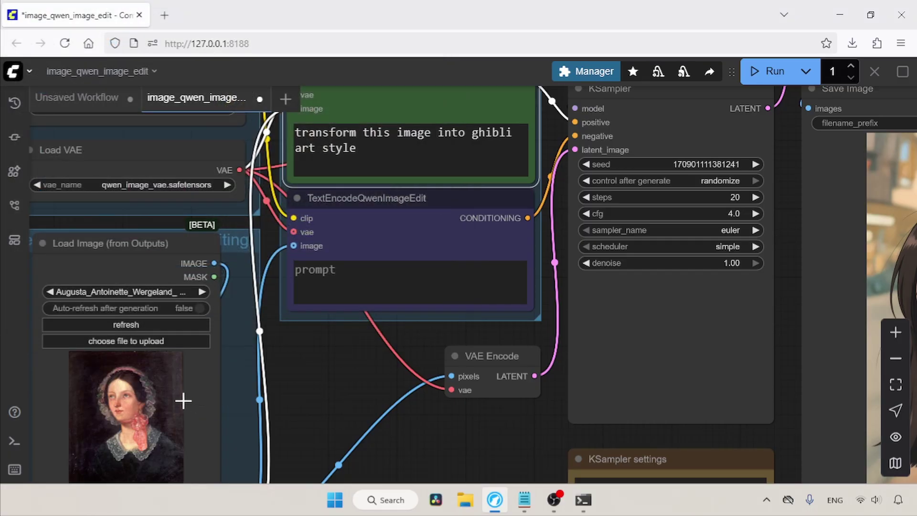
# - Replace the positive prompt with "transform this photo into realistic photograph taken from today" and run the workflow
pyautogui.click(386, 148)
pyautogui.hotkey('ctrl', 'a')
pyautogui.write('transform this photo into realistic photograph t')
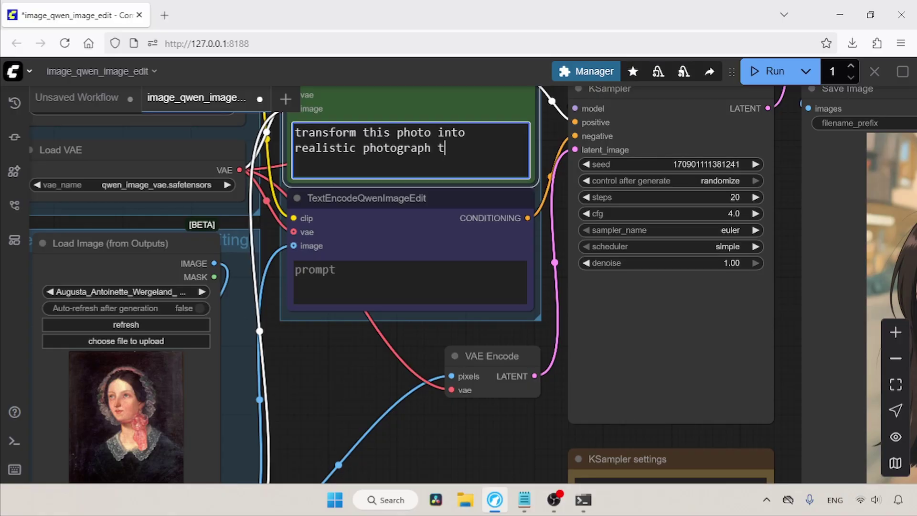
pyautogui.write('aken from tod')
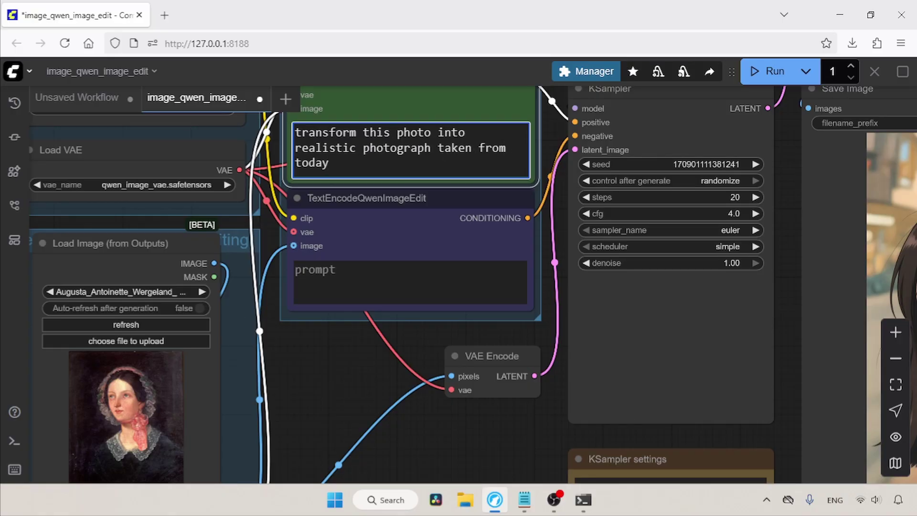
pyautogui.write('ay')
pyautogui.click(769, 71)
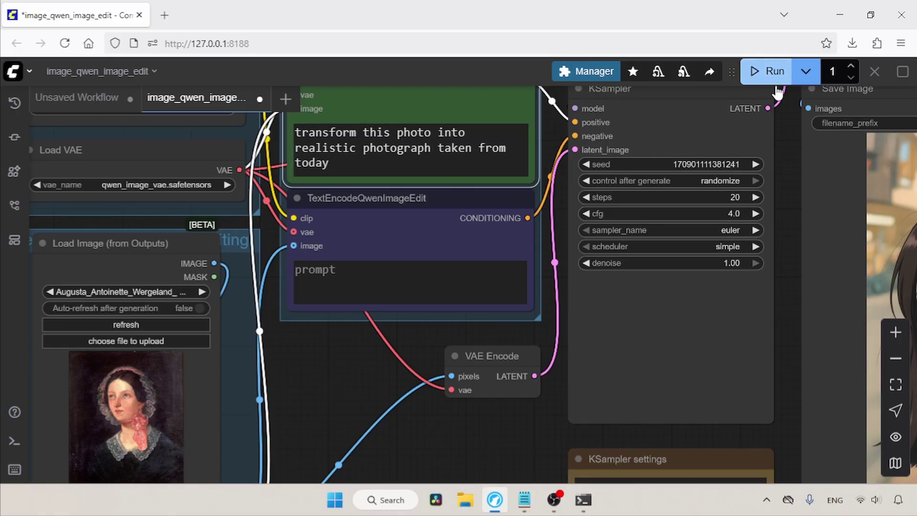
# - Open the realistic version of the painted portrait in its own tab, view it, and return to the workflow
pyautogui.moveTo(798, 212); pyautogui.dragTo(526, 183)
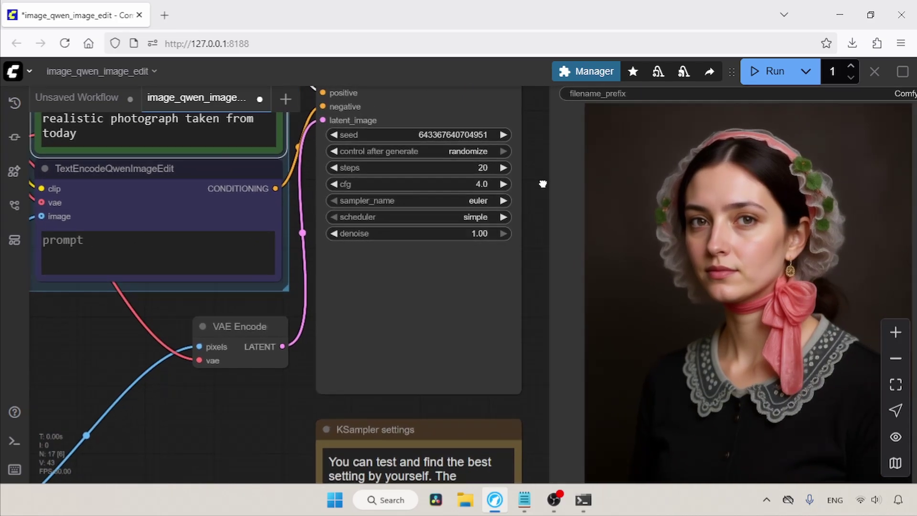
pyautogui.rightClick(702, 155)
pyautogui.click(729, 177)
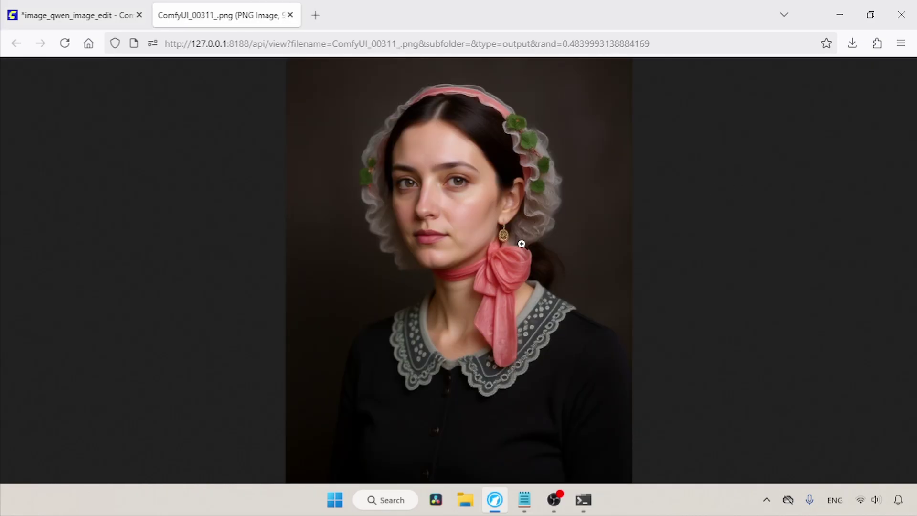
pyautogui.click(77, 15)
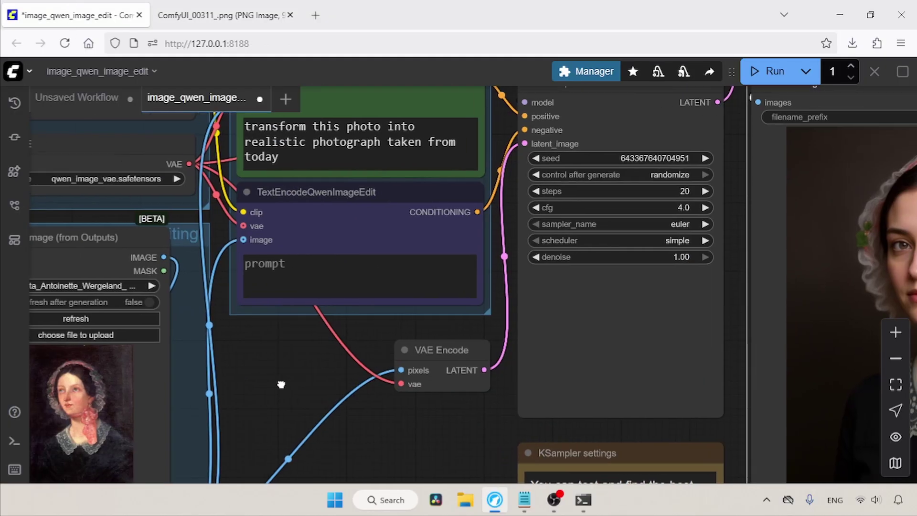
# - Open the original painted portrait in its own tab, compare it with the realistic version, and close both image tabs
pyautogui.rightClick(101, 372)
pyautogui.click(141, 205)
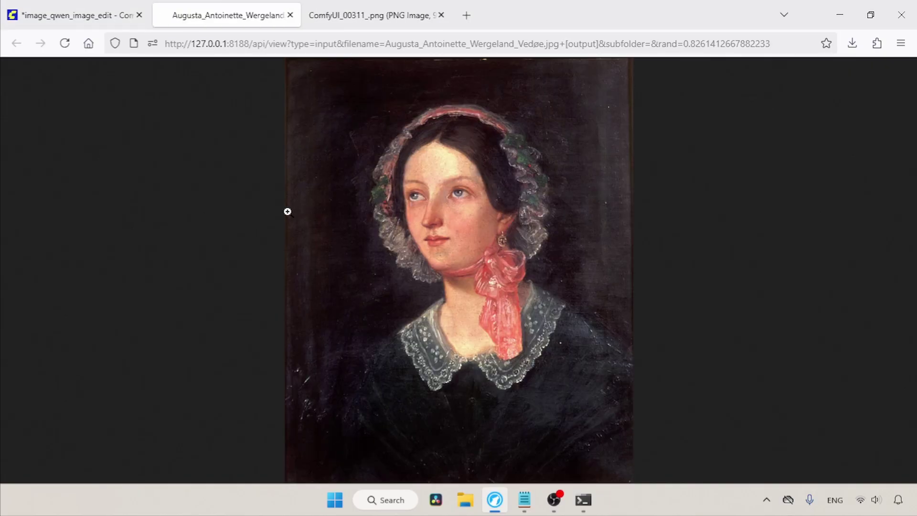
pyautogui.click(331, 7)
pyautogui.click(281, 6)
pyautogui.click(346, 7)
pyautogui.click(294, 7)
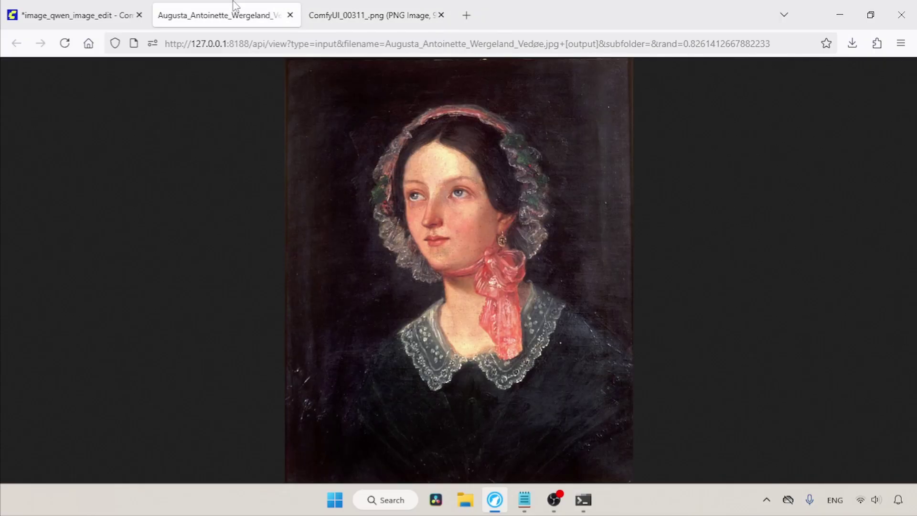
pyautogui.click(352, 6)
pyautogui.click(279, 9)
pyautogui.hotkey('ctrl', 'w')
pyautogui.hotkey('ctrl', 'w')
# - Upload the Restore picture into the Load Image (from Outputs) node and view the cracked portrait in its own tab
pyautogui.click(157, 336)
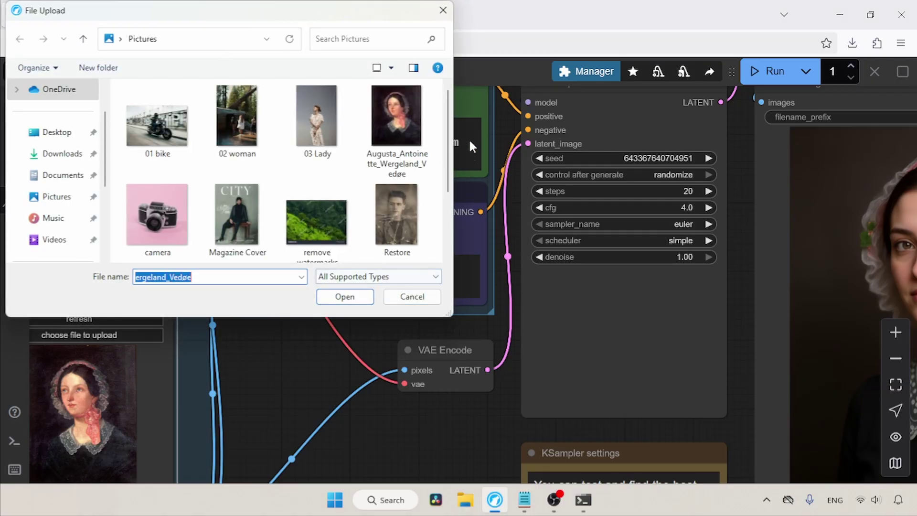
pyautogui.click(397, 165)
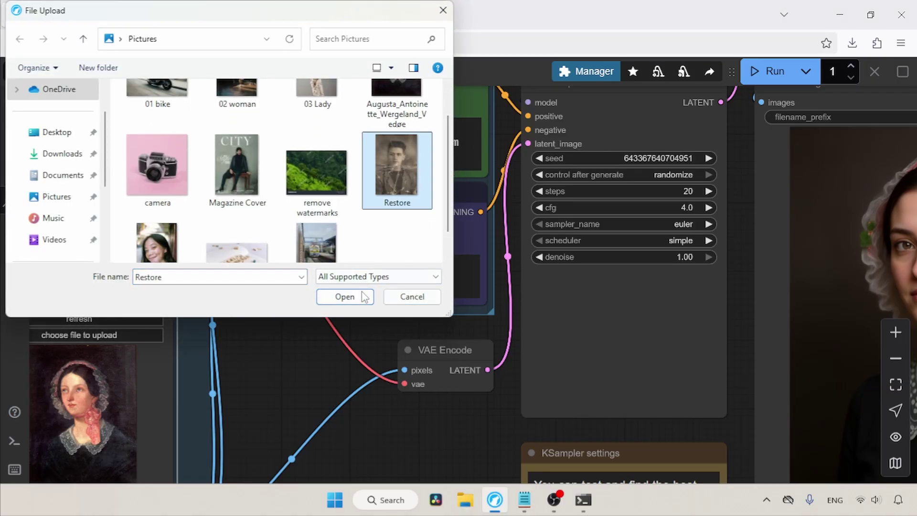
pyautogui.click(345, 296)
pyautogui.rightClick(123, 378)
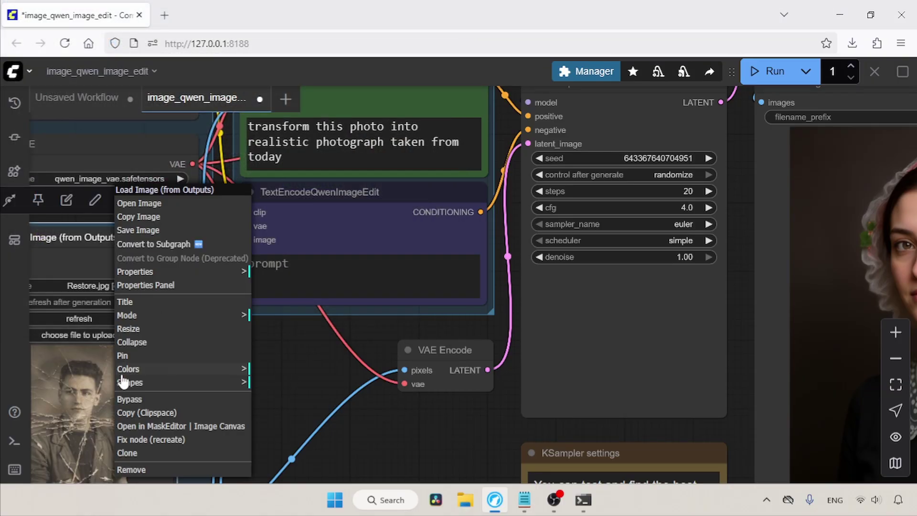
pyautogui.click(163, 205)
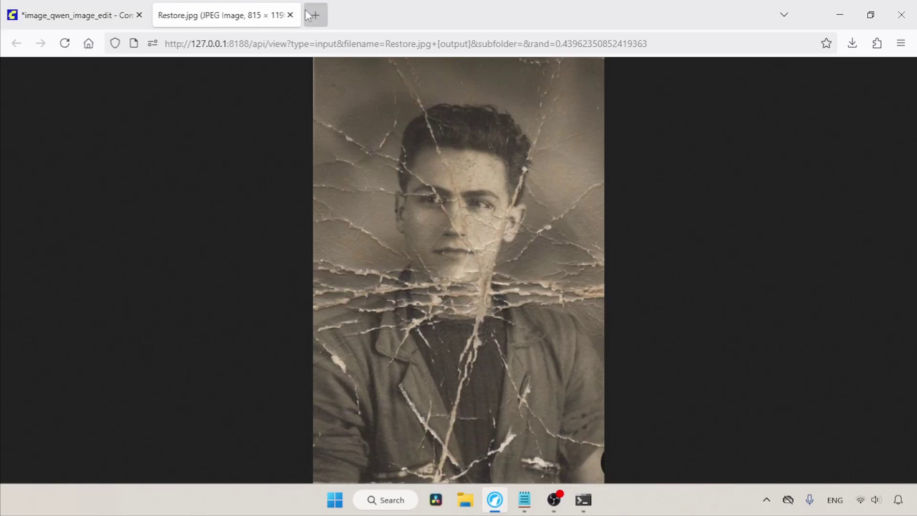
pyautogui.click(290, 14)
pyautogui.moveTo(505, 215); pyautogui.dragTo(557, 236)
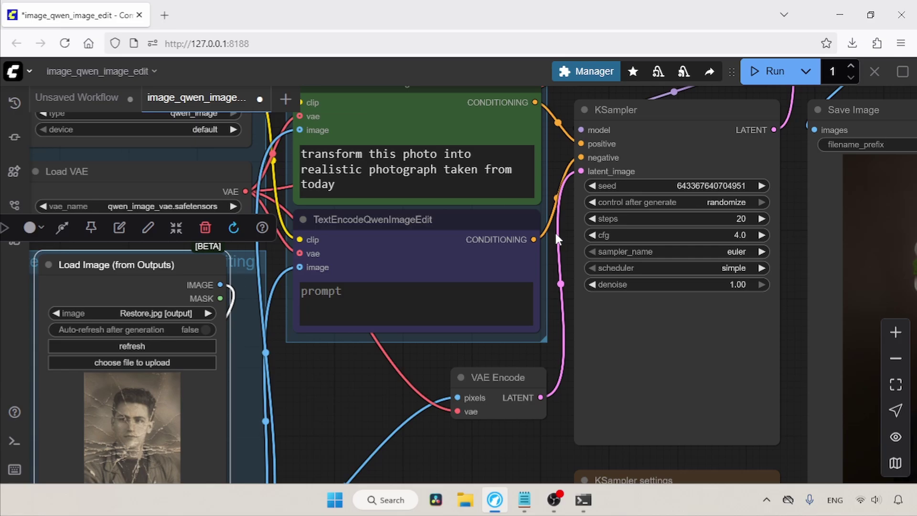
# - Switch to Notepad and copy the Restore & Colorize prompt from Editing Tasks Examples.txt
pyautogui.click(525, 500)
pyautogui.hotkey('ctrl', 'Tab')
pyautogui.moveTo(819, 229); pyautogui.dragTo(818, 353)
pyautogui.moveTo(155, 219); pyautogui.dragTo(645, 256)
pyautogui.hotkey('ctrl', 'c')
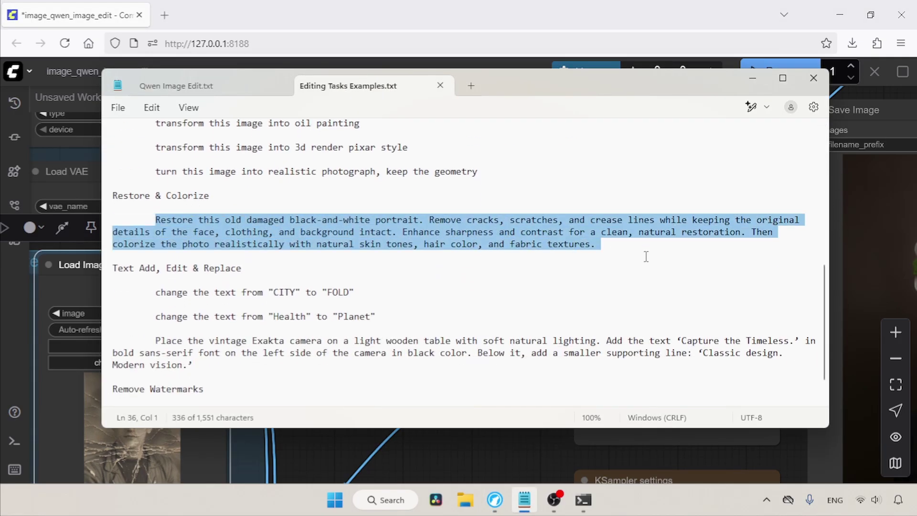
# - Switch back to ComfyUI, replace the positive prompt with the copied Restore & Colorize text, and run the workflow
pyautogui.click(514, 7)
pyautogui.click(461, 158)
pyautogui.hotkey('ctrl', 'a')
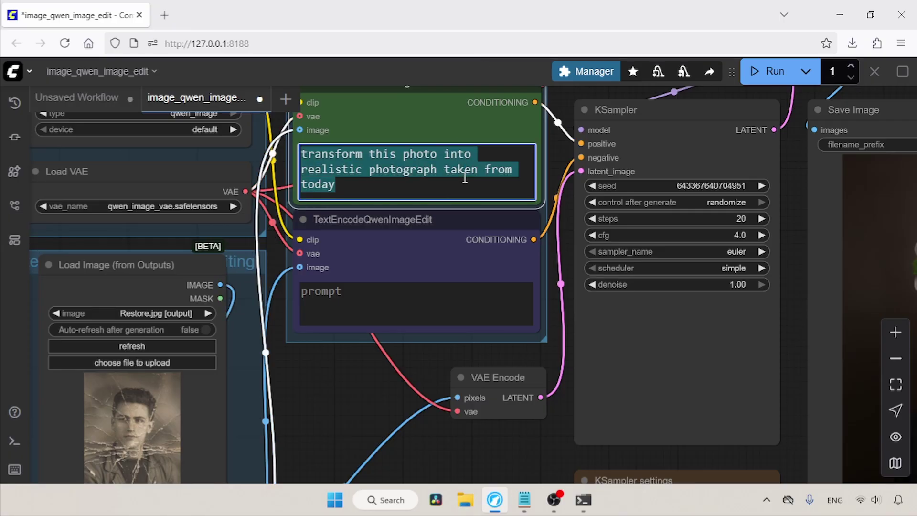
pyautogui.hotkey('ctrl', 'v')
pyautogui.moveTo(531, 186); pyautogui.dragTo(531, 154)
pyautogui.click(764, 71)
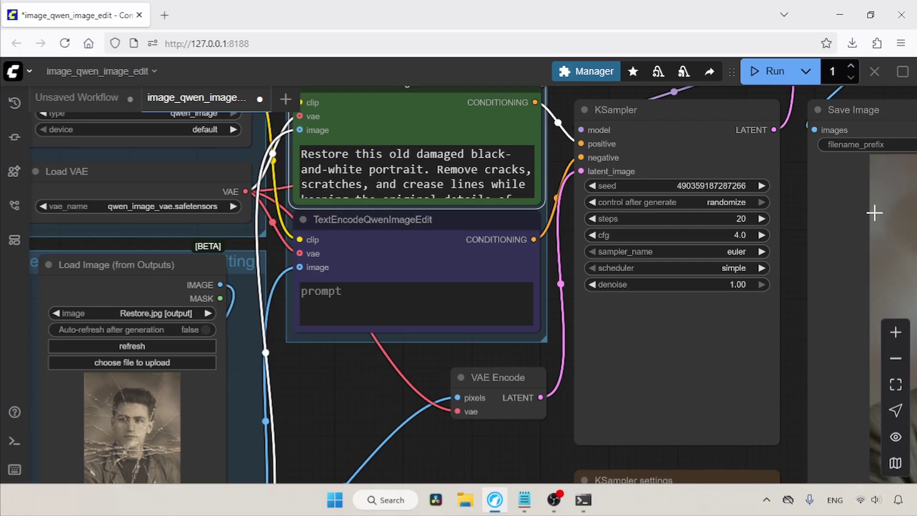
# - Open the restored portrait and the original Restore.jpg in their own tabs and compare them
pyautogui.moveTo(812, 203); pyautogui.dragTo(485, 133)
pyautogui.rightClick(631, 141)
pyautogui.click(664, 158)
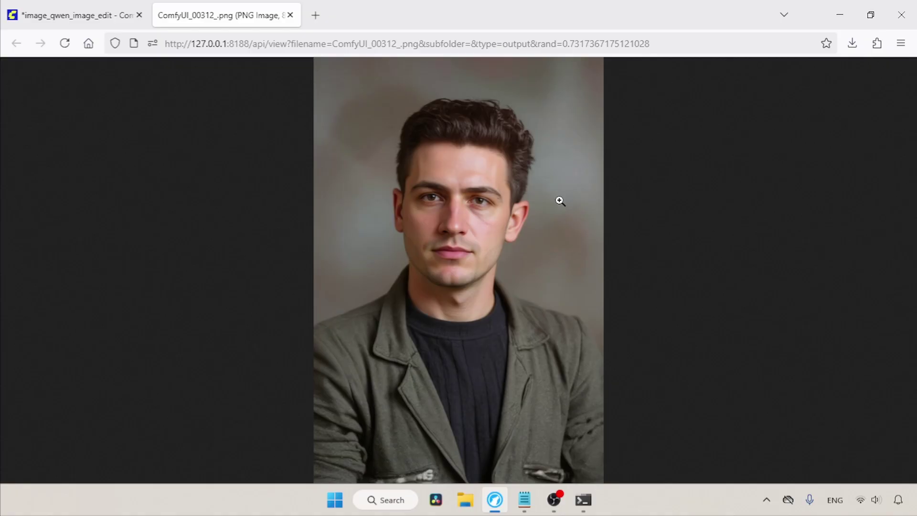
pyautogui.click(122, 12)
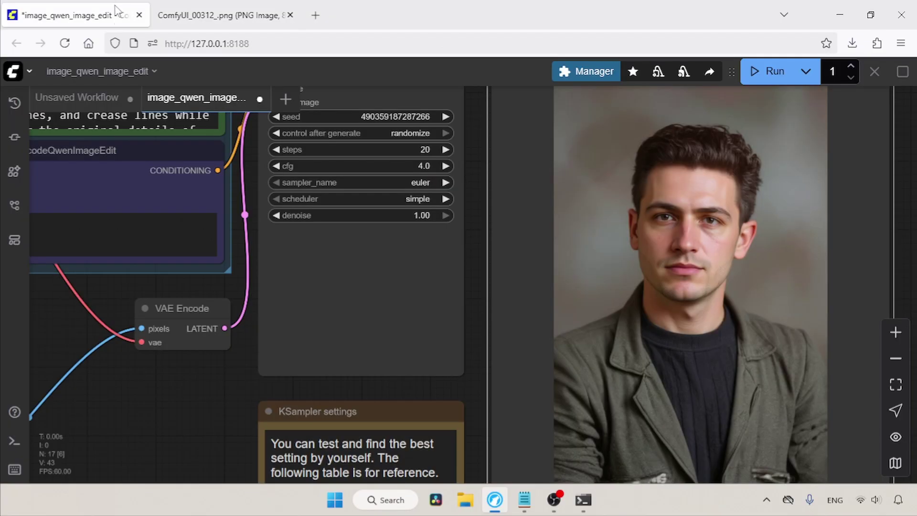
pyautogui.moveTo(86, 341); pyautogui.dragTo(380, 334)
pyautogui.rightClick(160, 327)
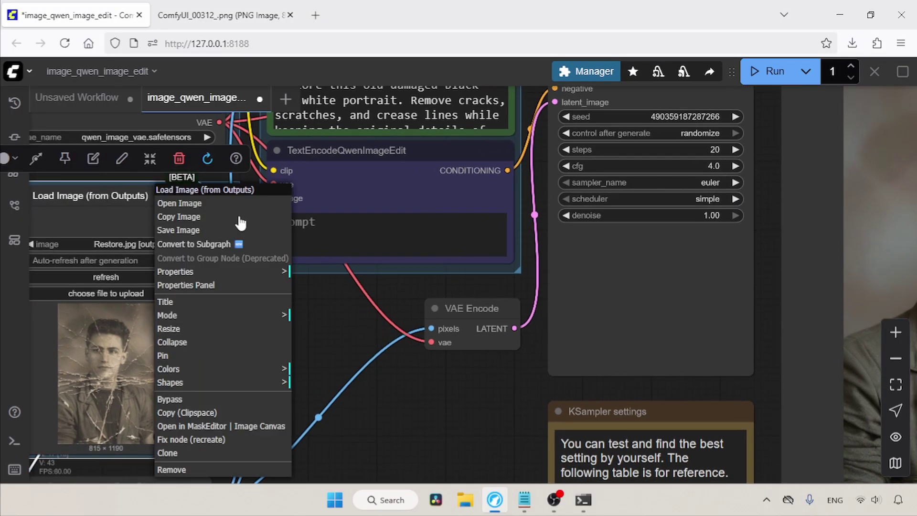
pyautogui.click(189, 203)
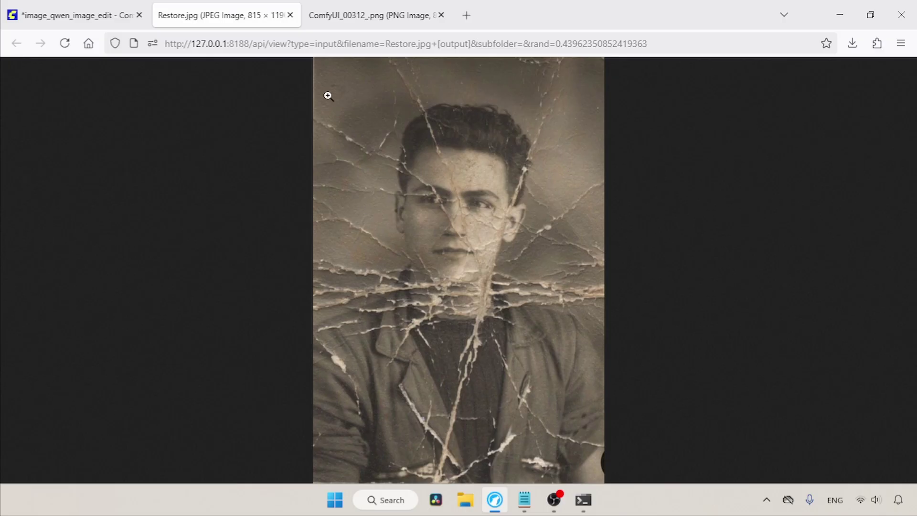
pyautogui.click(351, 13)
pyautogui.click(278, 15)
pyautogui.click(378, 7)
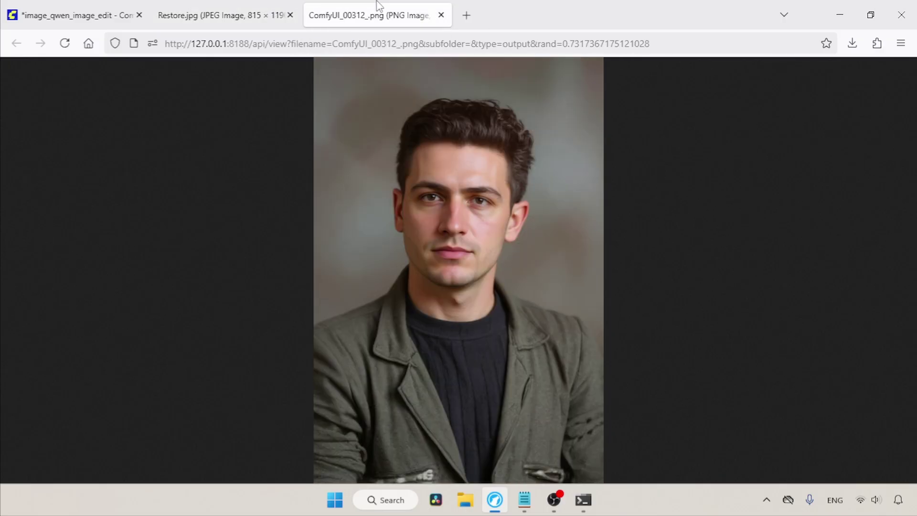
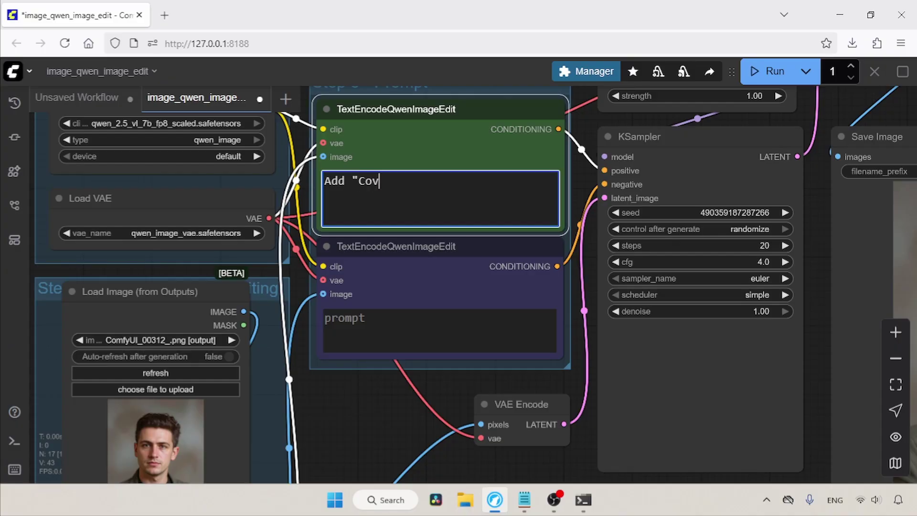
# - Complete the positive prompt as 'Add "COVER" on the top of this image, make it look like a magazine cover' and run the workflow
pyautogui.write('er" on the top of this ')
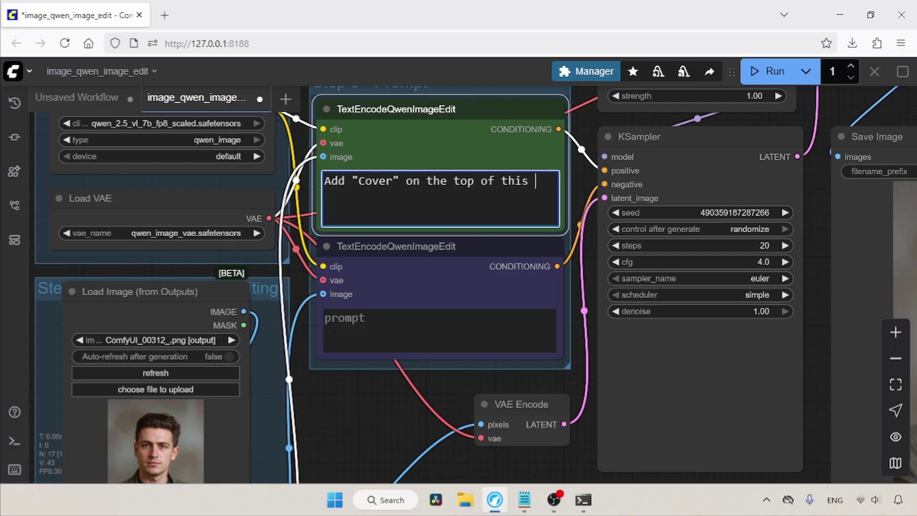
pyautogui.write('image, make it look like a magazine cover')
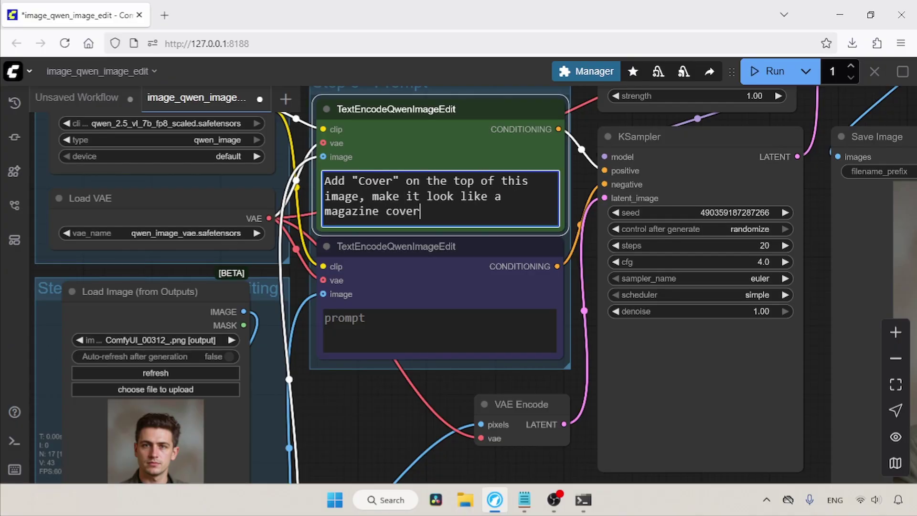
pyautogui.doubleClick(391, 183)
pyautogui.write('COVER')
pyautogui.click(764, 71)
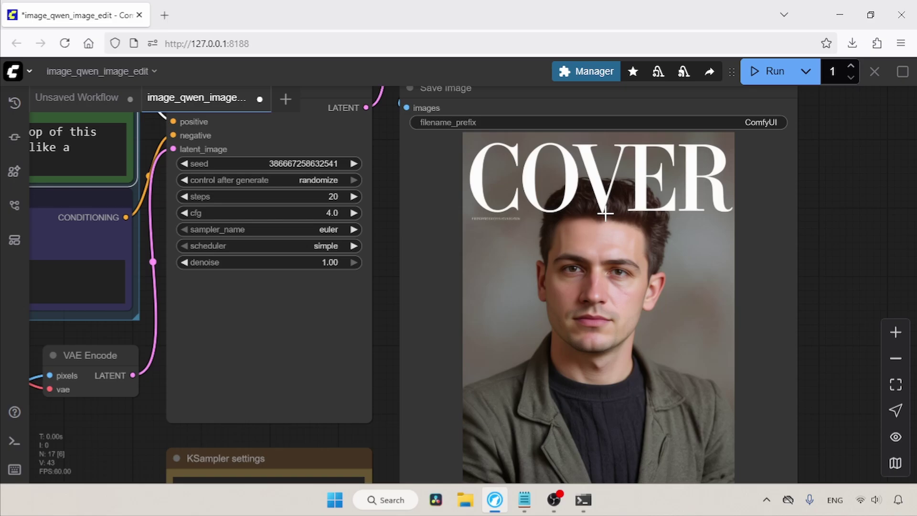
# - Upload the Magazine Cover picture into the Load Image (from Outputs) node
pyautogui.hscroll(-10, 747, 248)
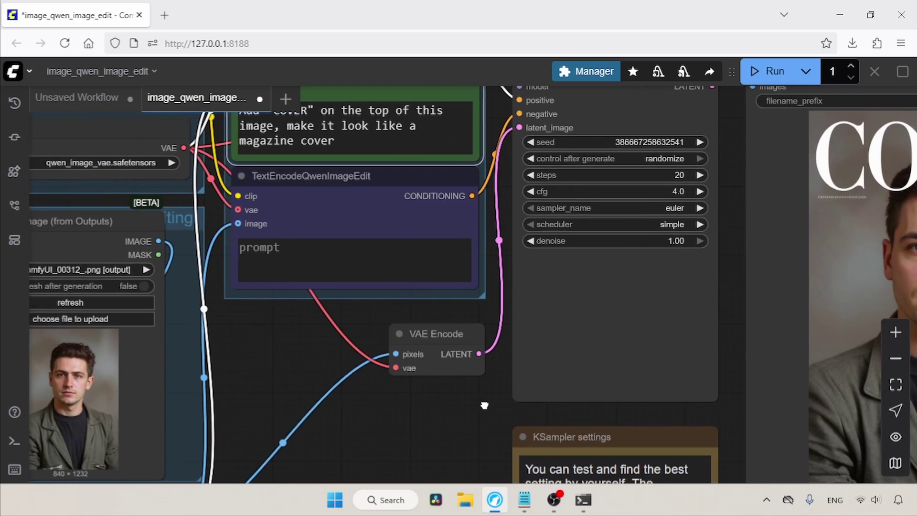
pyautogui.click(147, 318)
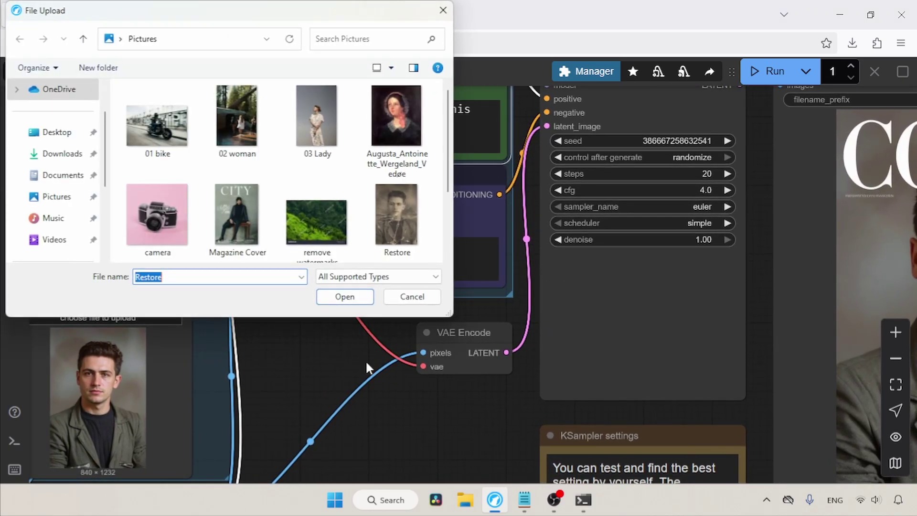
pyautogui.scroll(-2, 378, 220)
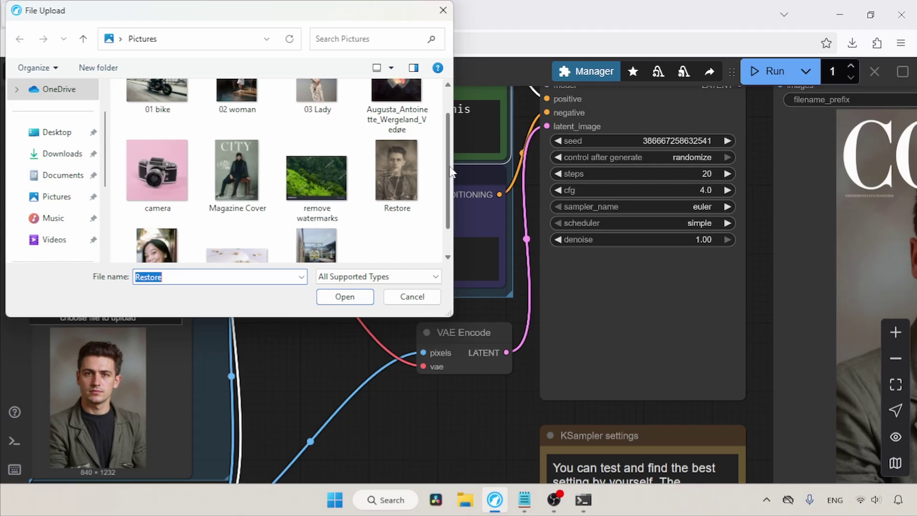
pyautogui.click(243, 173)
pyautogui.click(345, 296)
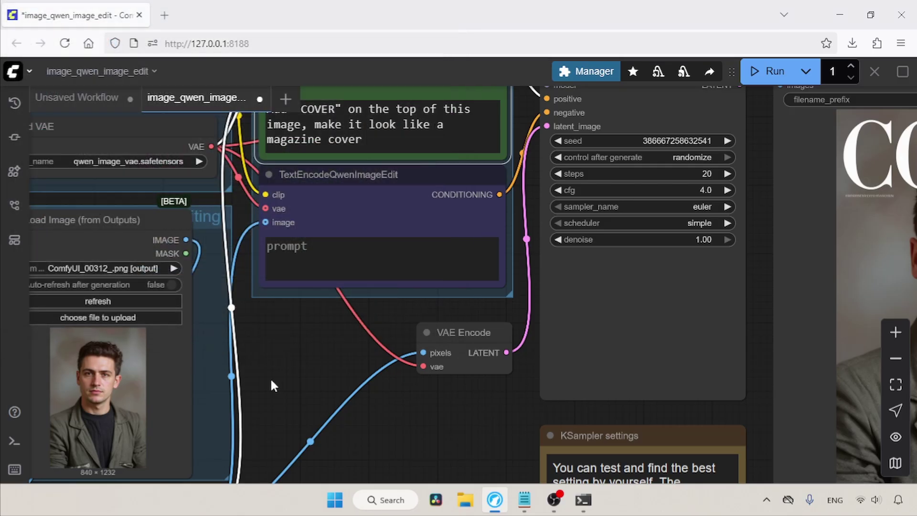
# - Replace the positive prompt with 'remove the text "CITY" from the image'
pyautogui.click(389, 141)
pyautogui.hotkey('ctrl', 'a')
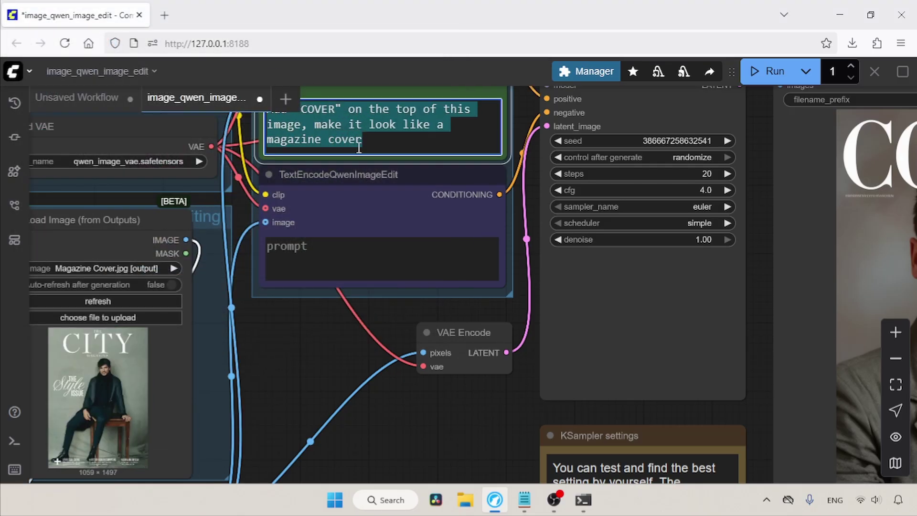
pyautogui.scroll(1, 296, 337)
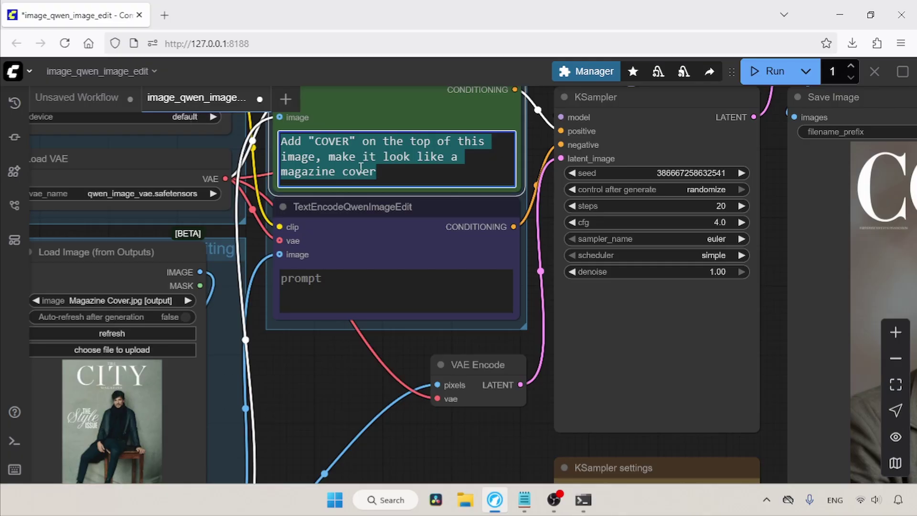
pyautogui.write('remove the text "CITY" from')
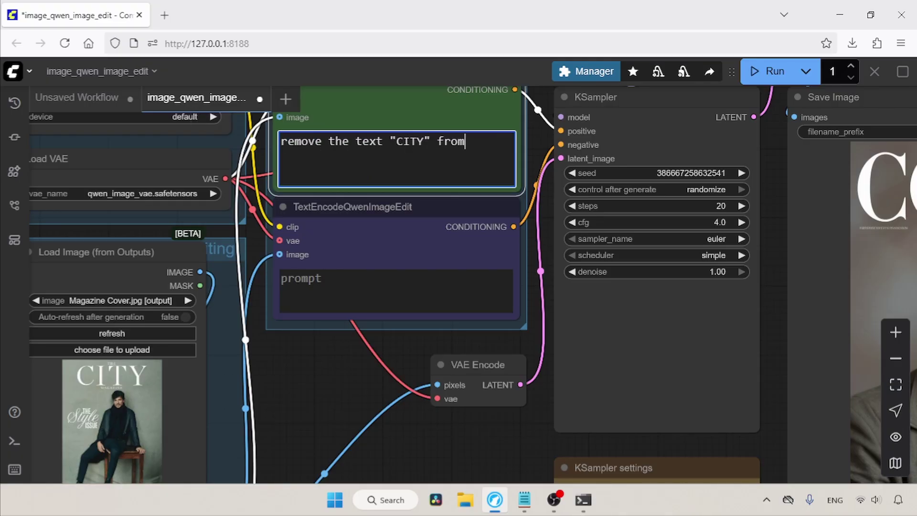
pyautogui.write(' the image')
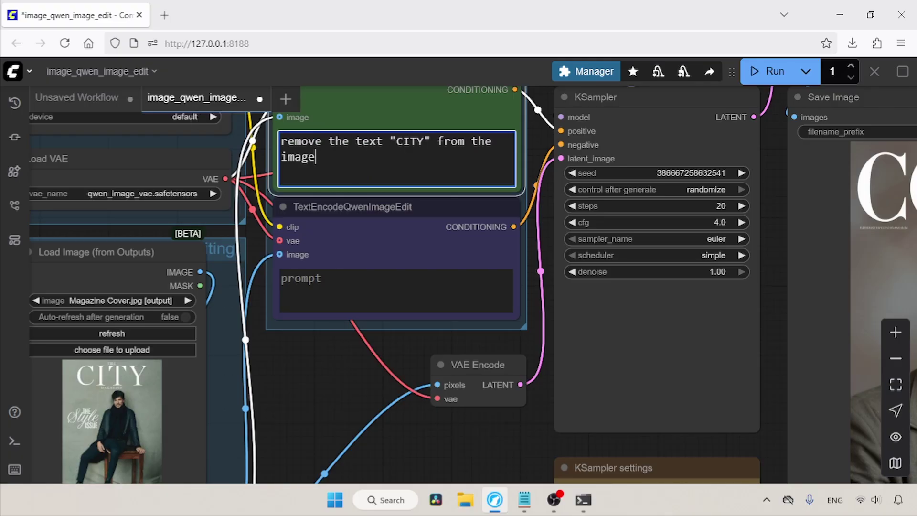
# - Change the positive prompt to "remove all the texts from the image", and clear the prompt
pyautogui.hotkey('ctrl', 'a')
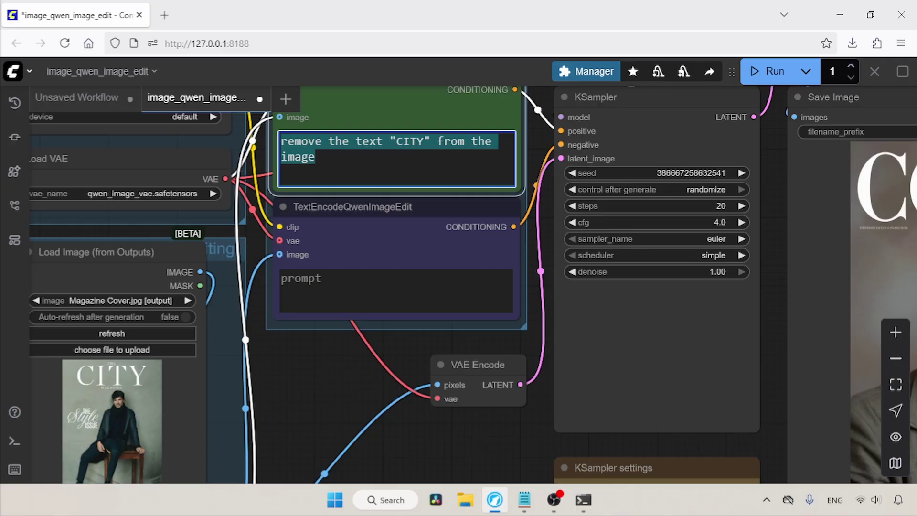
pyautogui.write('remove ')
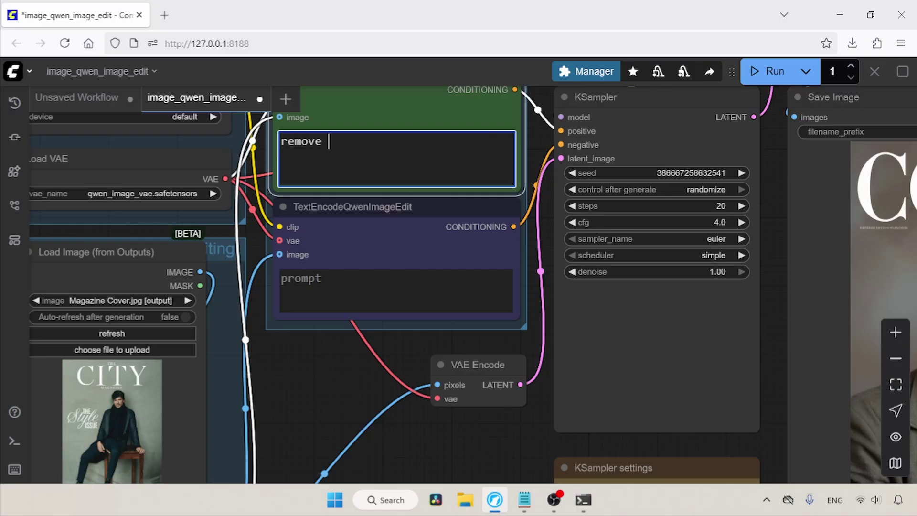
pyautogui.write('all the texts from the image')
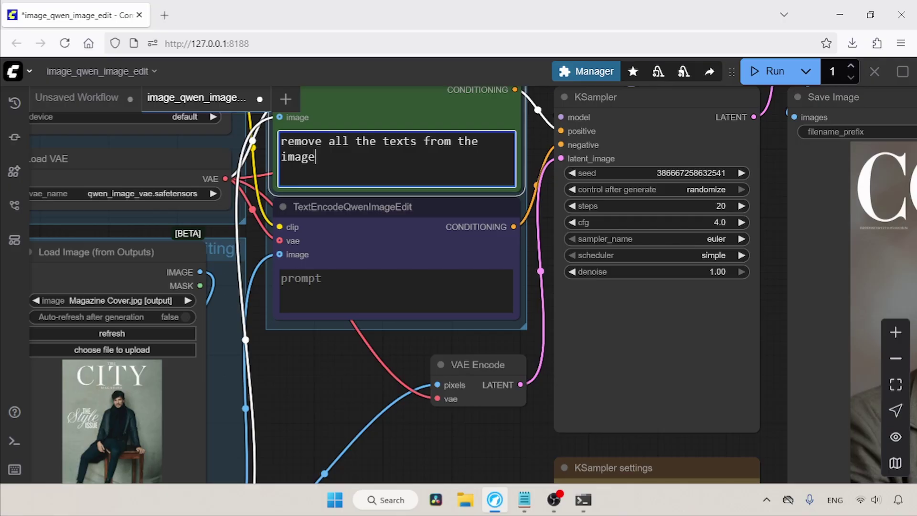
pyautogui.hotkey('ctrl', 'a')
pyautogui.press('BackSpace')
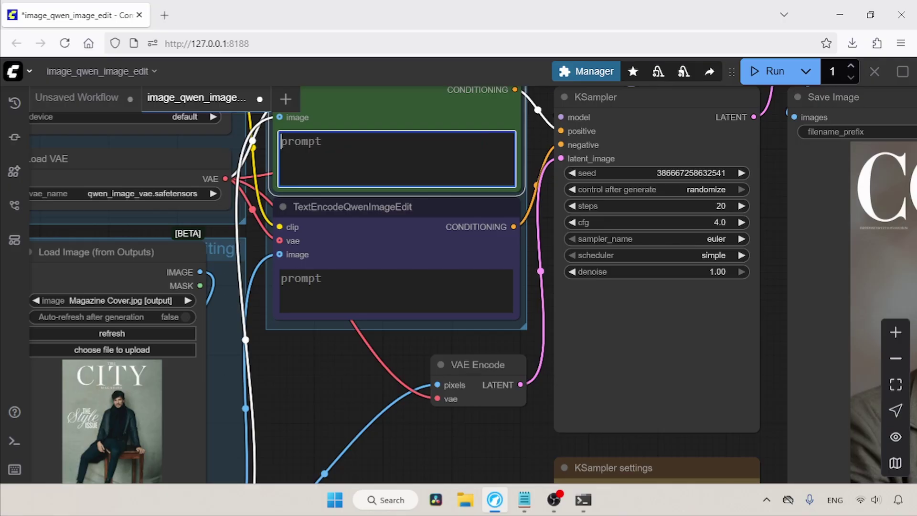
# - Upload the Scribble picture of the letter tiles into the Load Image (from Outputs) node
pyautogui.click(157, 349)
pyautogui.scroll(-3, 430, 143)
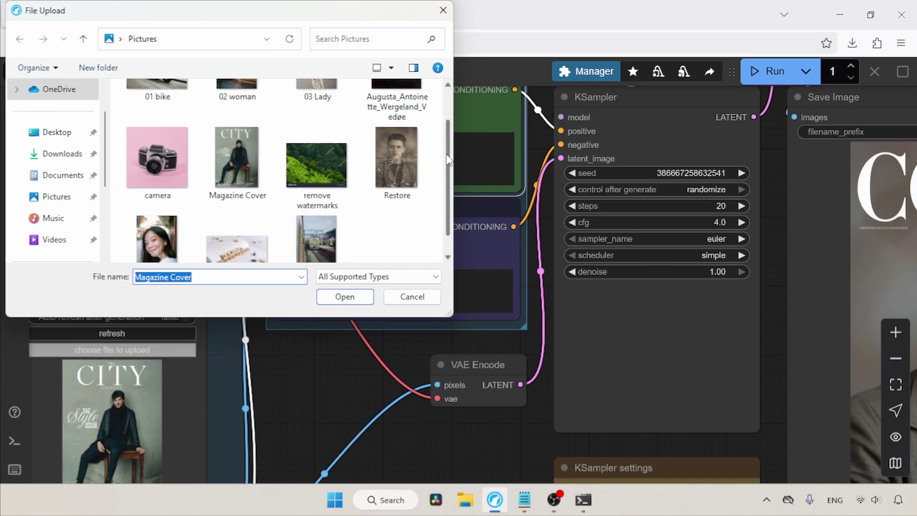
pyautogui.click(237, 220)
pyautogui.click(359, 297)
# - Enter 'change the text from "Health" to "Planet"' as the positive prompt
pyautogui.click(400, 145)
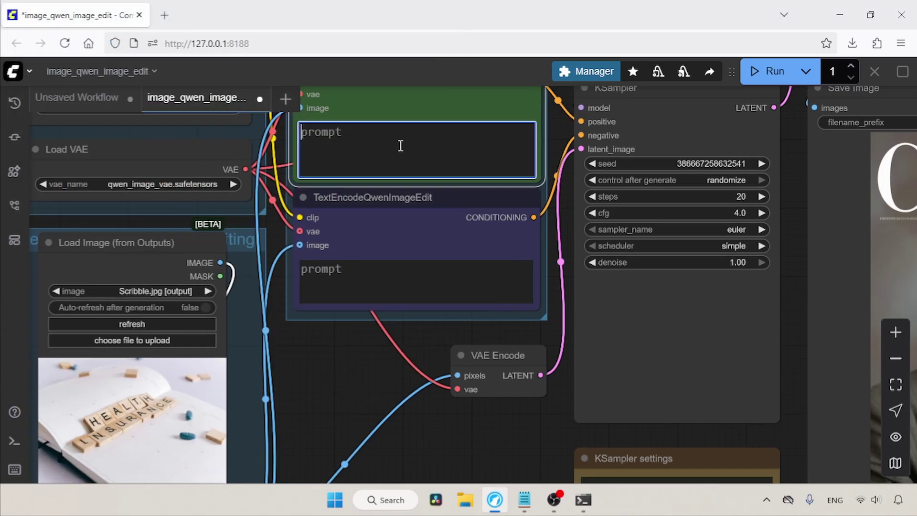
pyautogui.write('change the text f')
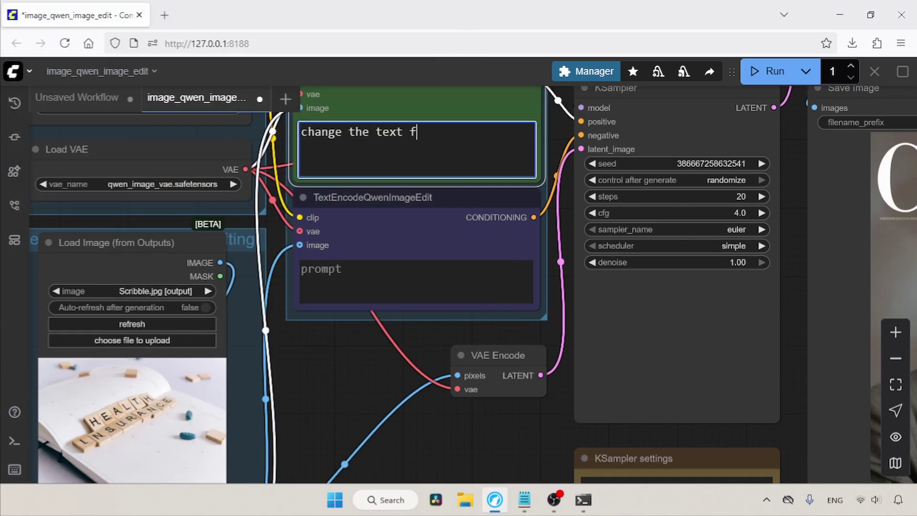
pyautogui.write('rom "Health" t')
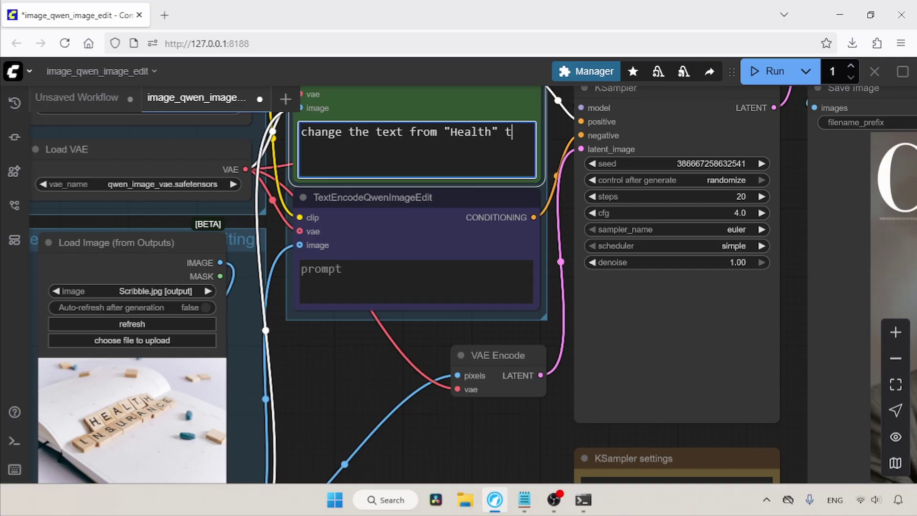
pyautogui.write('o "Planet"')
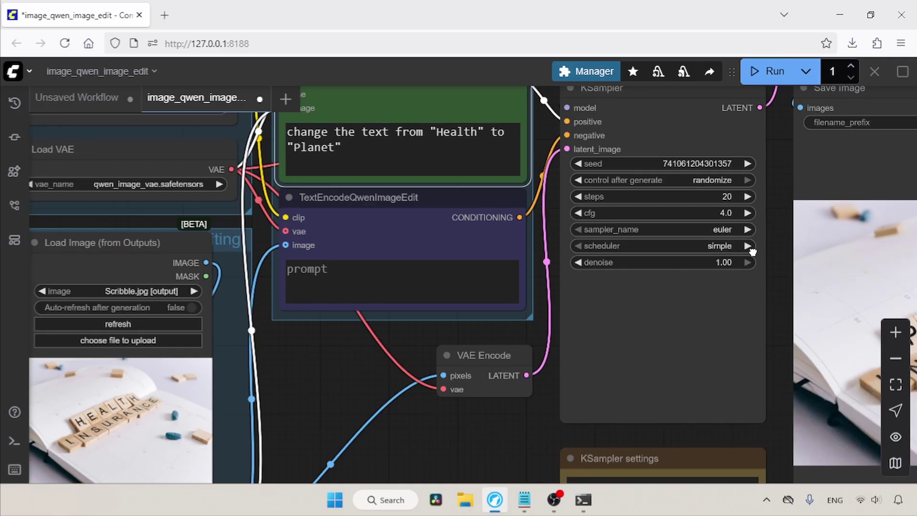
# - Open the generated letter-tile image at full size, inspect the replaced word up close, and close it
pyautogui.moveTo(796, 259); pyautogui.dragTo(499, 239)
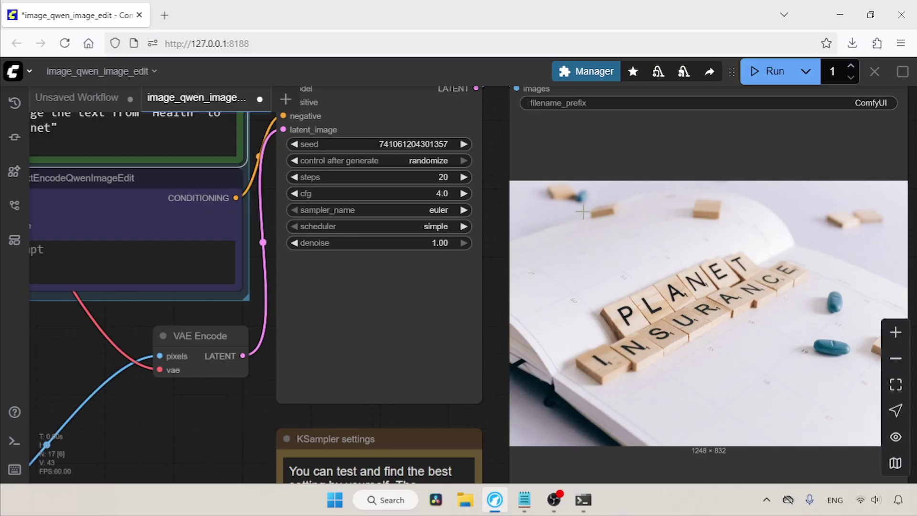
pyautogui.rightClick(690, 242)
pyautogui.click(702, 181)
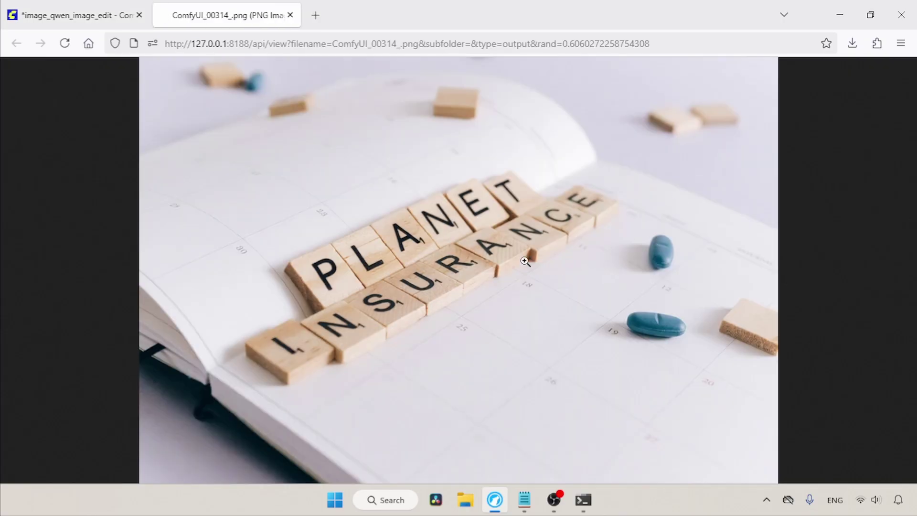
pyautogui.click(434, 215)
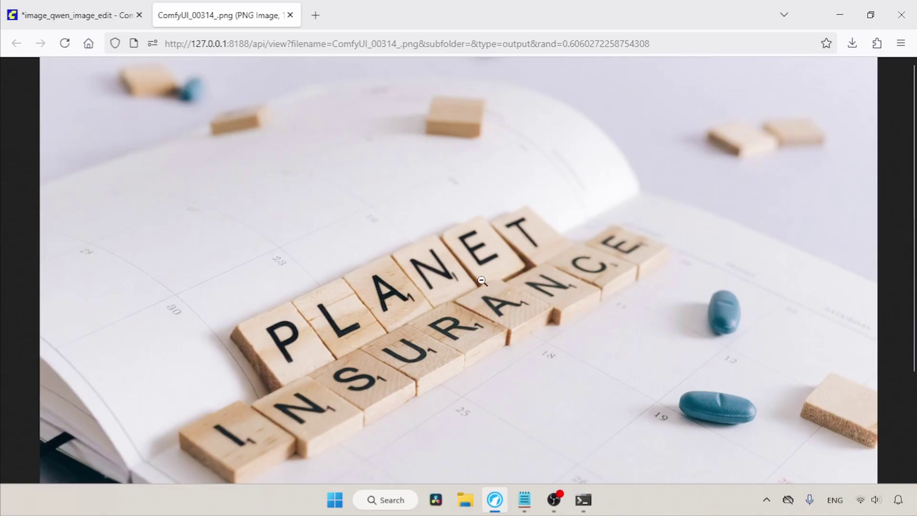
pyautogui.click(483, 344)
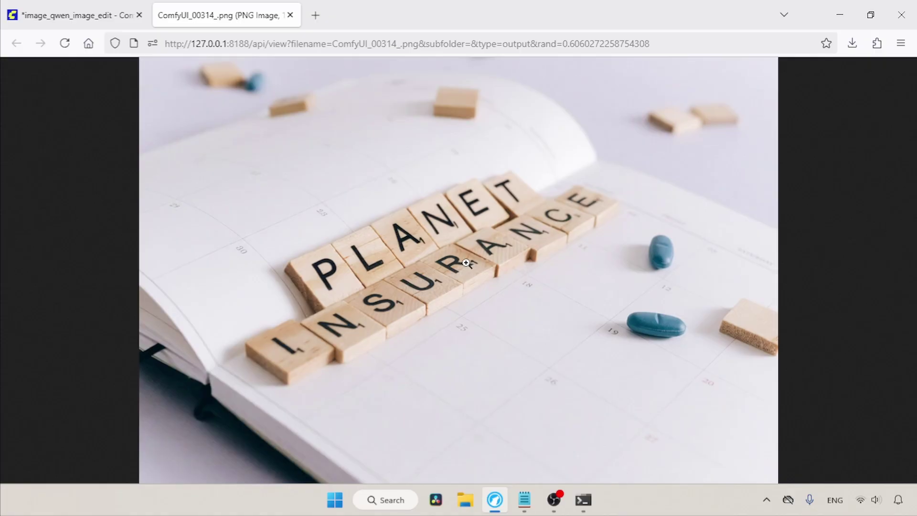
pyautogui.click(290, 15)
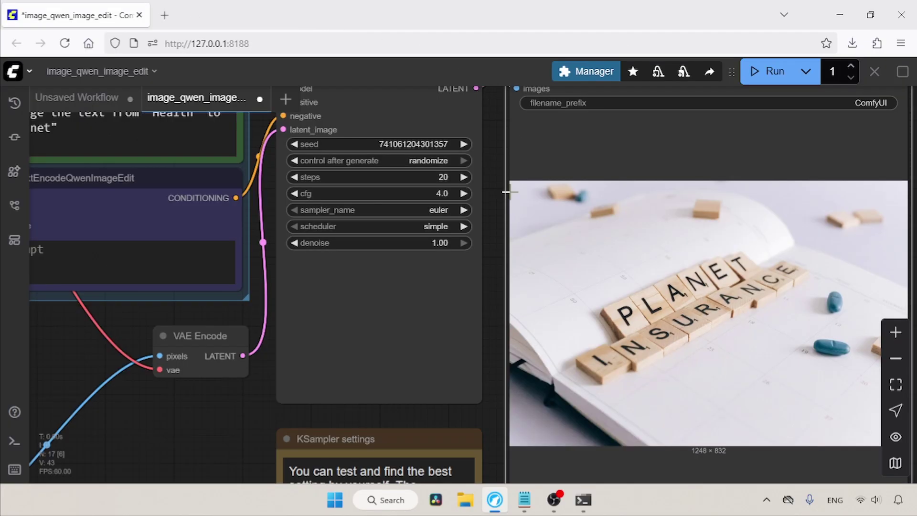
# - Upload the camera picture into the Load Image (from Outputs) node
pyautogui.moveTo(148, 422); pyautogui.dragTo(452, 409)
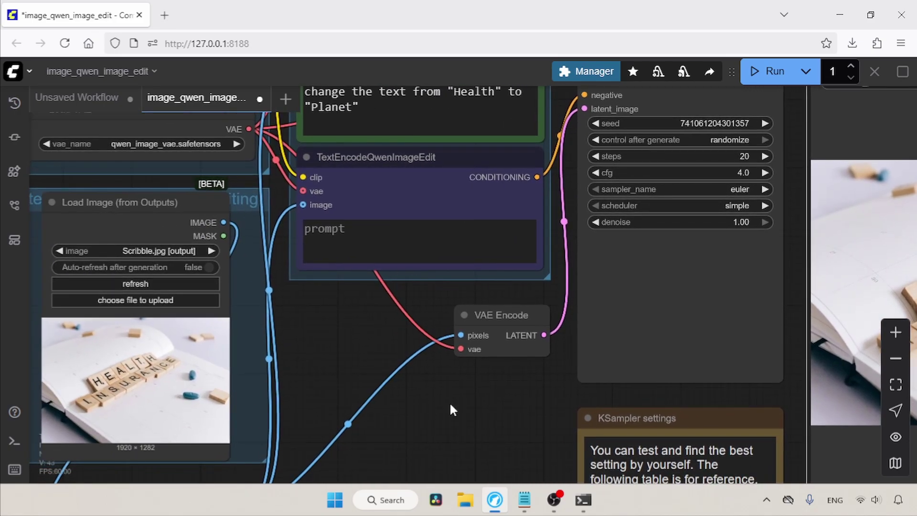
pyautogui.click(210, 300)
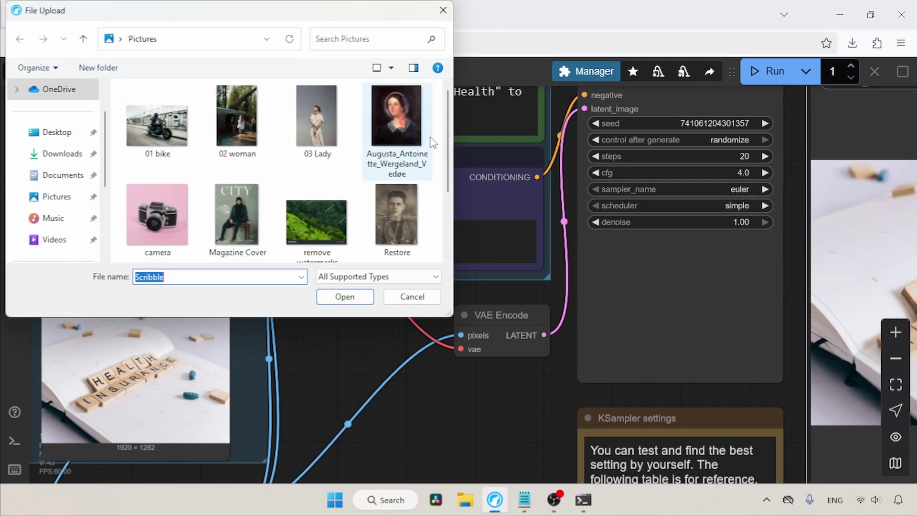
pyautogui.click(175, 218)
pyautogui.click(335, 296)
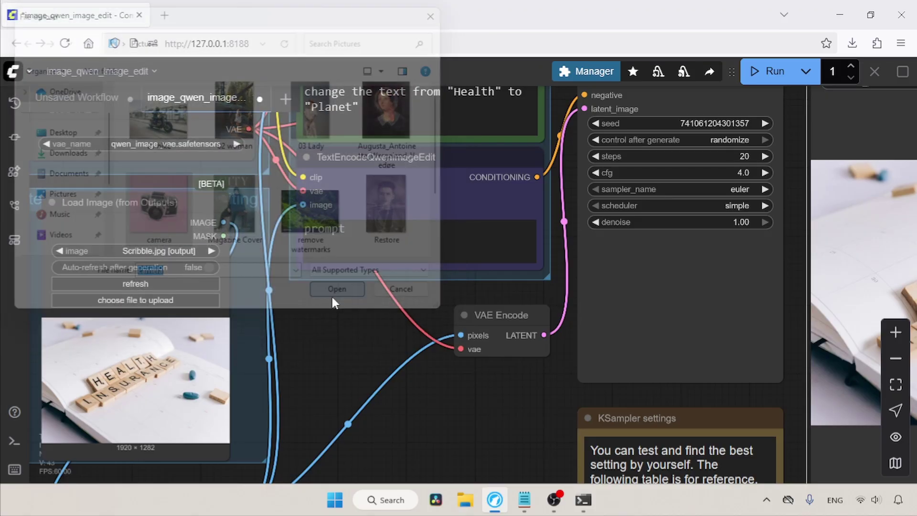
# - Switch to Notepad and copy the vintage Exakta camera prompt with the 'Capture the Timeless.' text from Editing Tasks Examples.txt
pyautogui.click(532, 491)
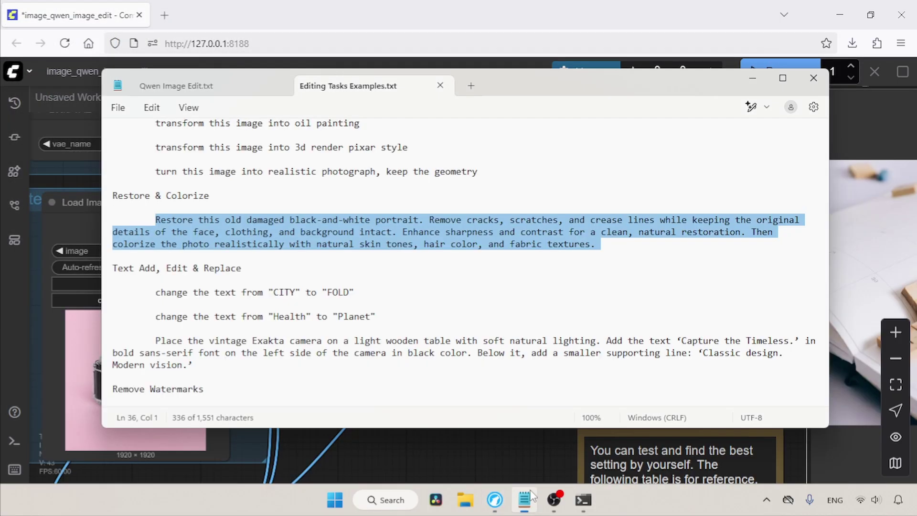
pyautogui.scroll(-1, 826, 253)
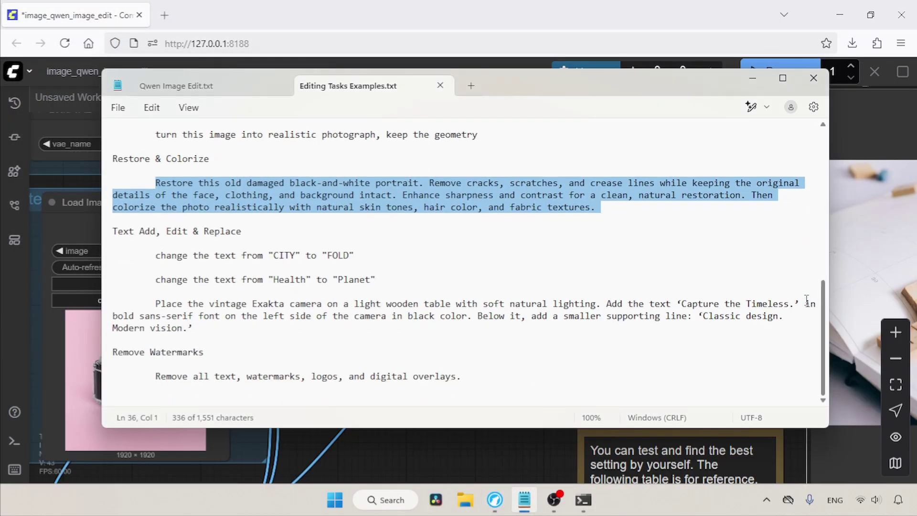
pyautogui.moveTo(154, 305); pyautogui.dragTo(249, 327)
pyautogui.click(398, 431)
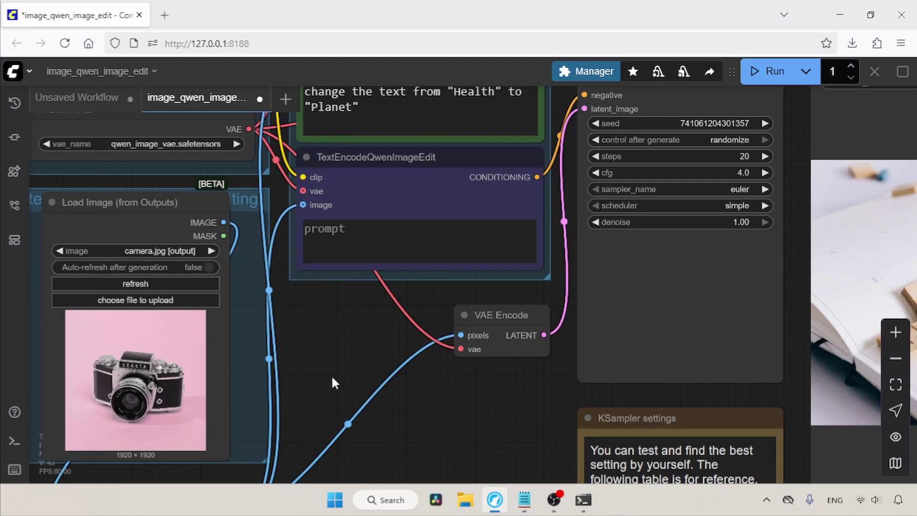
# - Replace the positive prompt with the copied Exakta camera prompt and run the workflow
pyautogui.moveTo(331, 374); pyautogui.dragTo(310, 446)
pyautogui.click(388, 190)
pyautogui.hotkey('ctrl', 'a')
pyautogui.hotkey('ctrl', 'v')
pyautogui.moveTo(409, 372); pyautogui.dragTo(324, 361)
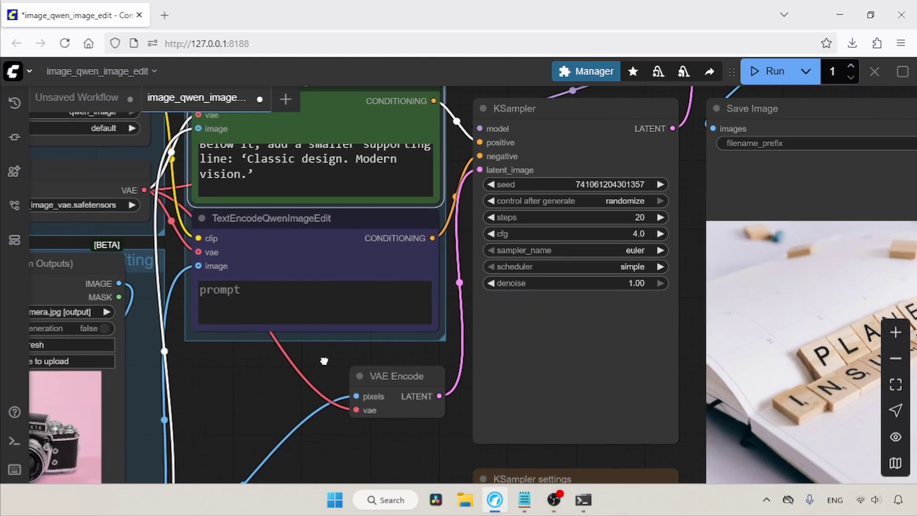
pyautogui.moveTo(698, 144); pyautogui.dragTo(670, 173)
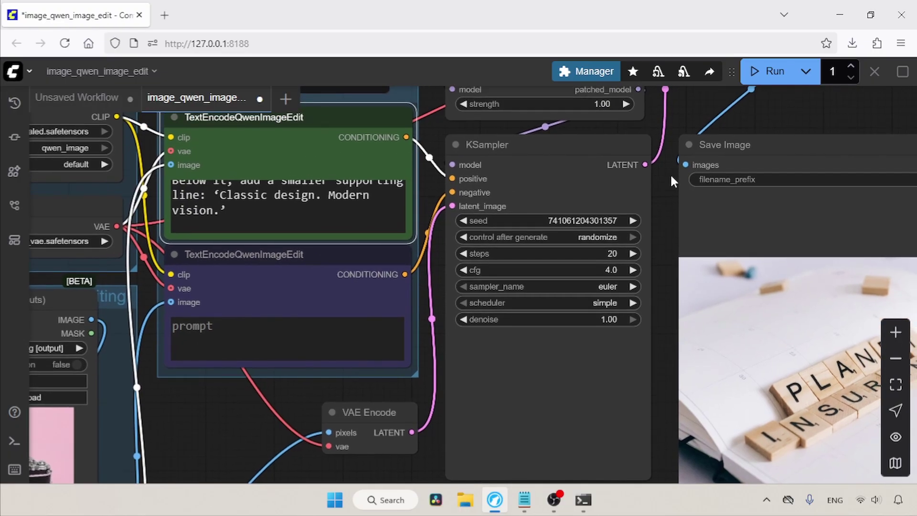
pyautogui.hotkey('ctrl', 'Return')
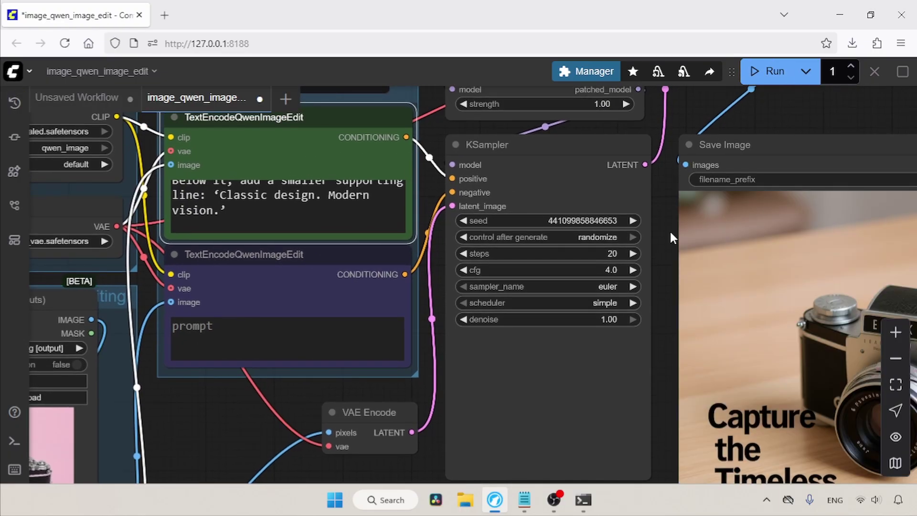
# - Open the generated camera image at full size, check the added headline and supporting line, and close it
pyautogui.moveTo(674, 242); pyautogui.dragTo(439, 139)
pyautogui.rightClick(688, 212)
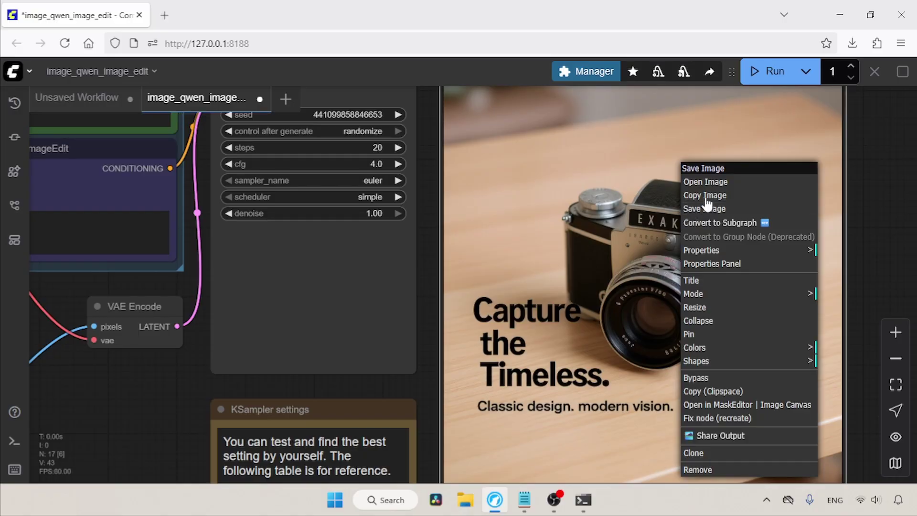
pyautogui.click(714, 183)
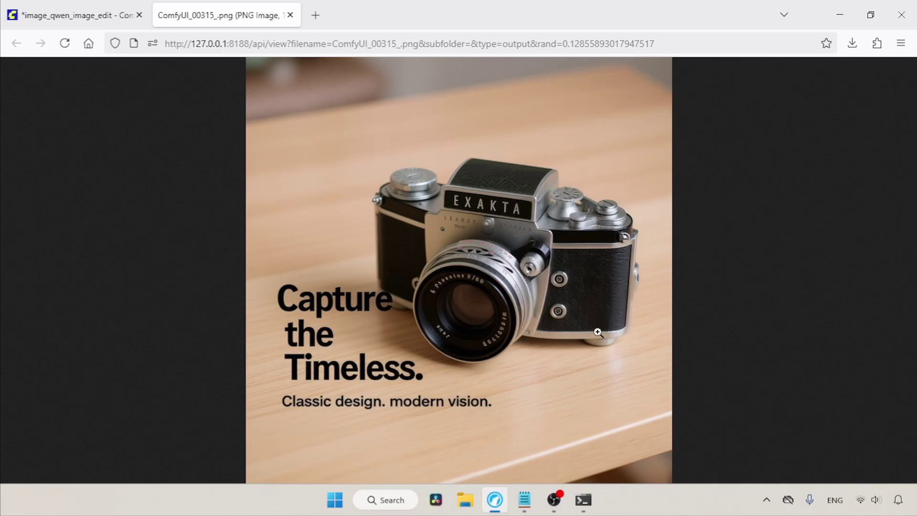
pyautogui.hotkey('ctrl', 'w')
# - Upload the remove watermarks picture into the Load Image (from Outputs) node
pyautogui.moveTo(81, 290); pyautogui.dragTo(475, 282)
pyautogui.click(191, 284)
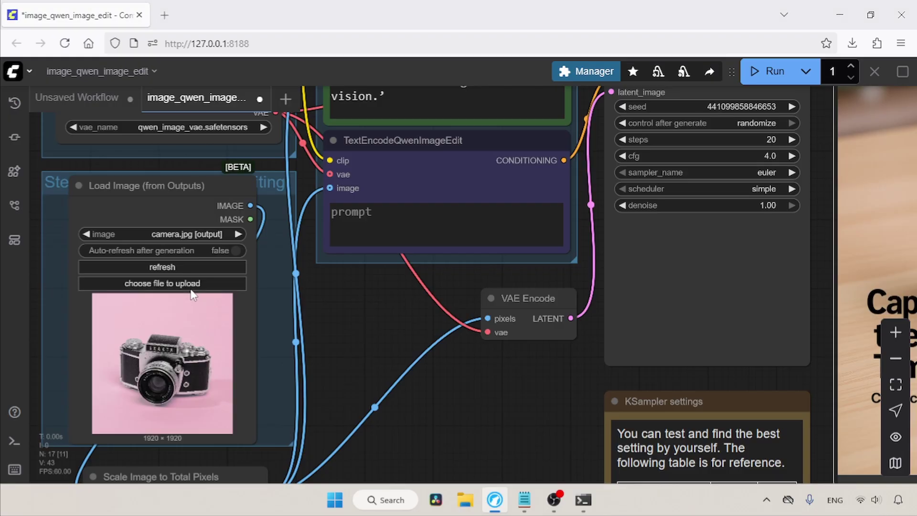
pyautogui.click(346, 244)
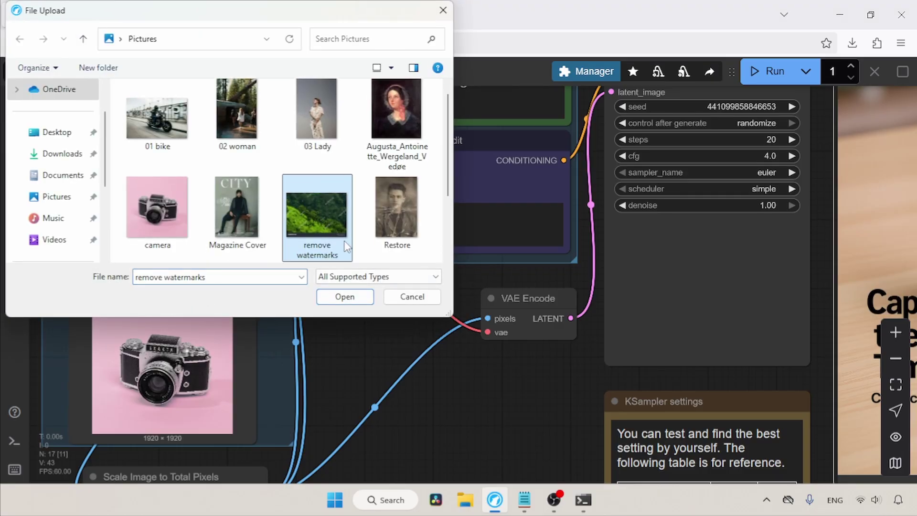
pyautogui.click(354, 297)
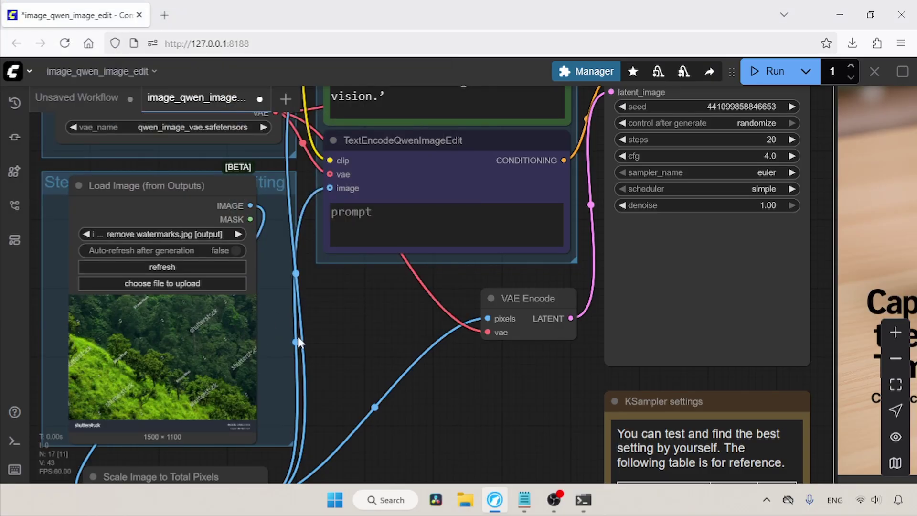
# - Replace the positive prompt with 'Remove all text, watermarks, logos, and digital overlays' and run the workflow
pyautogui.moveTo(371, 296); pyautogui.dragTo(352, 365)
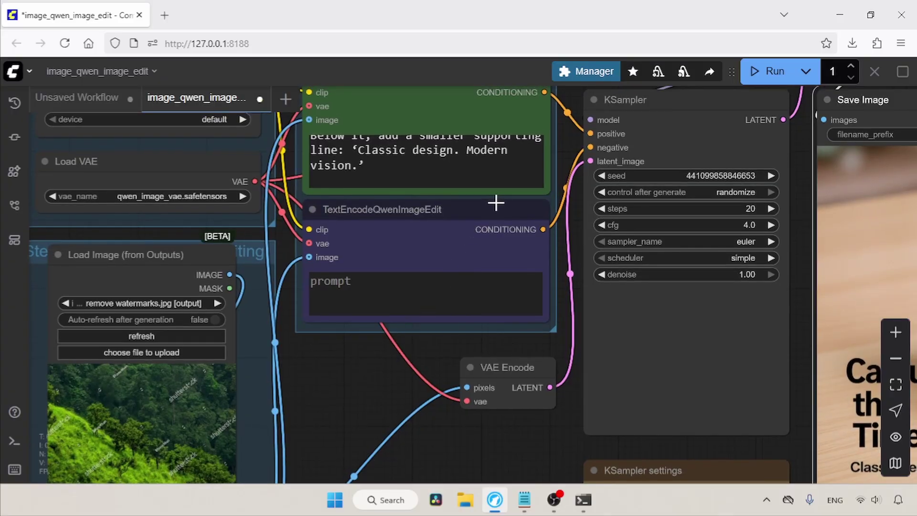
pyautogui.click(508, 182)
pyautogui.hotkey('ctrl', 'a')
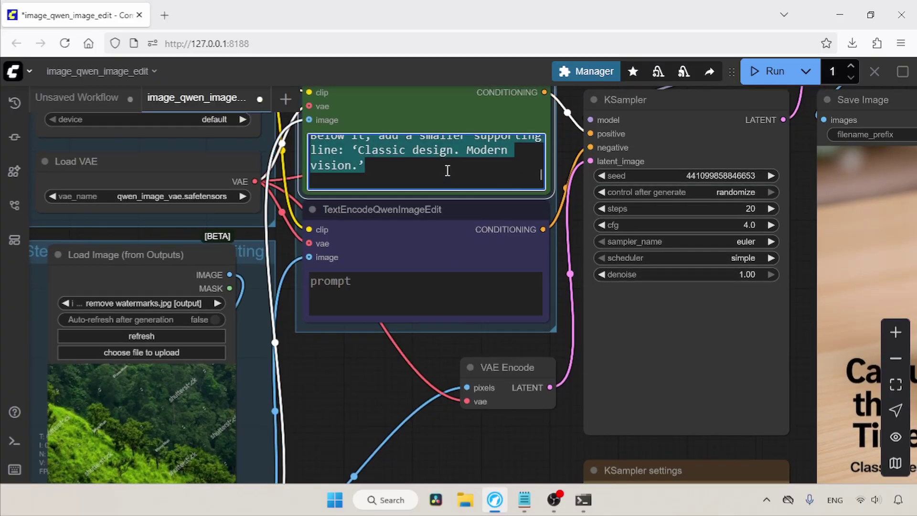
pyautogui.press('BackSpace')
pyautogui.write('Remove all text, ')
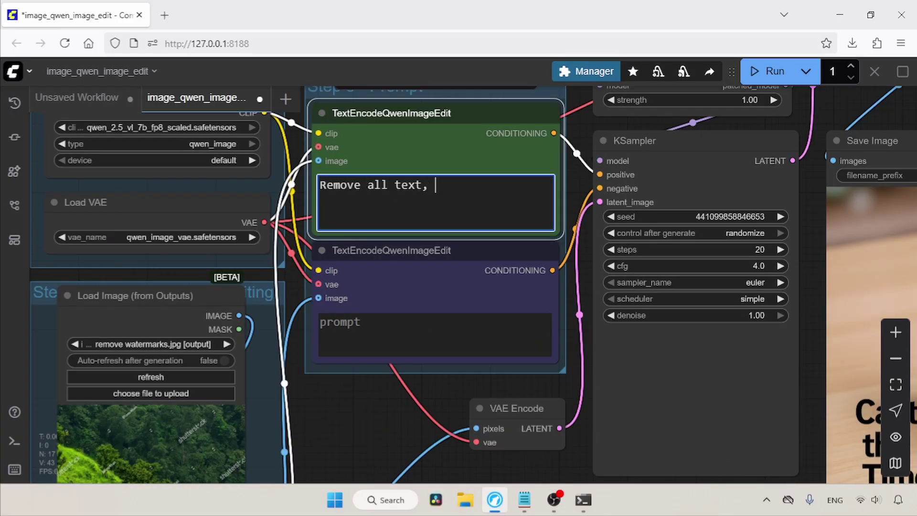
pyautogui.write('watermarks, logos')
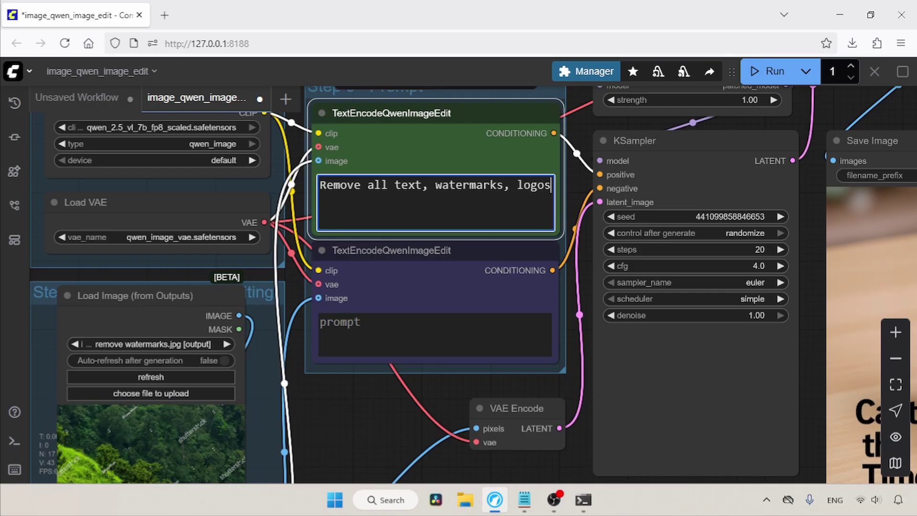
pyautogui.write(', and digital overlays')
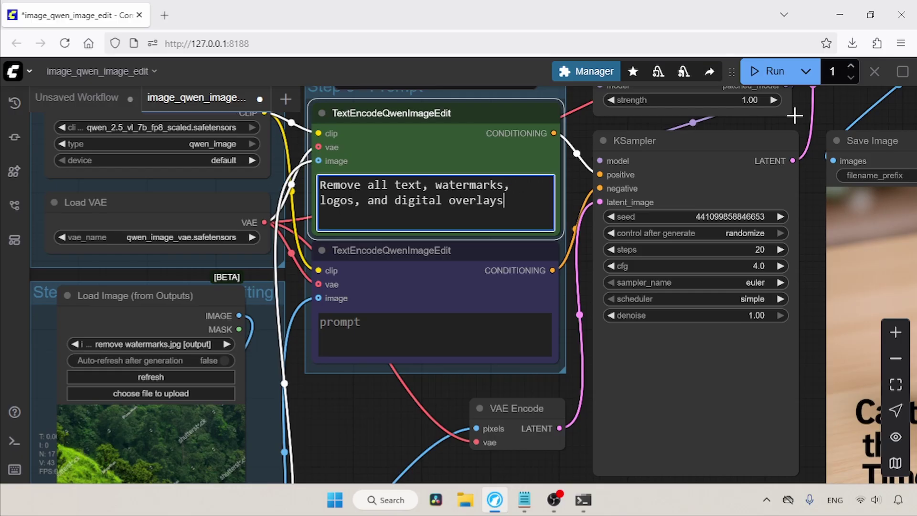
pyautogui.click(771, 71)
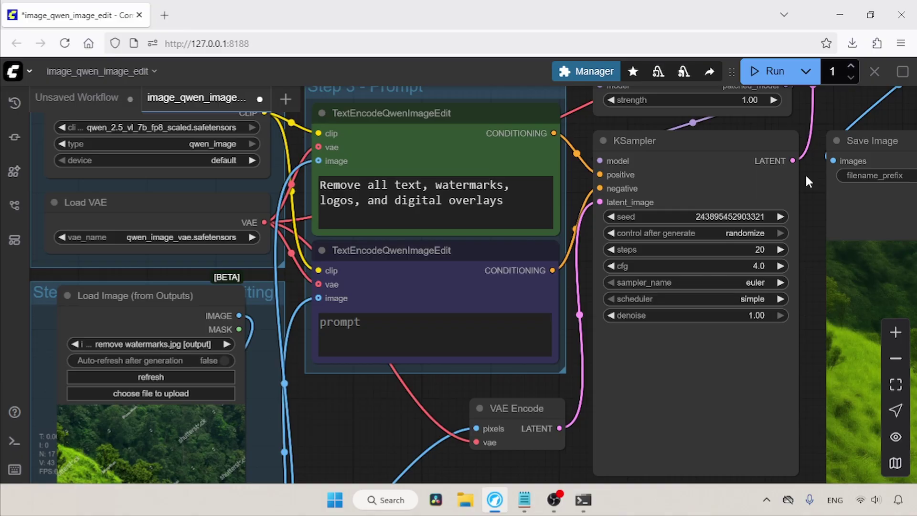
# - Open the generated hillside image at full size and inspect it up close
pyautogui.moveTo(804, 173); pyautogui.dragTo(417, 94)
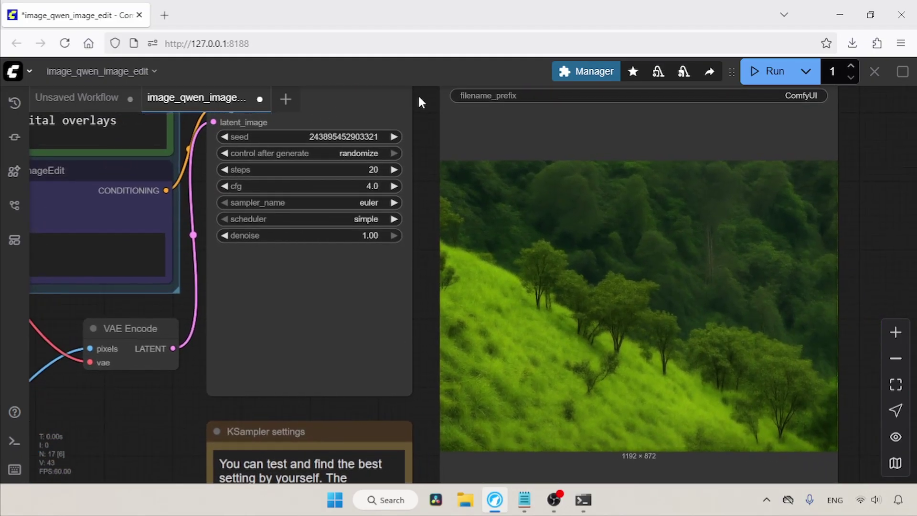
pyautogui.rightClick(698, 197)
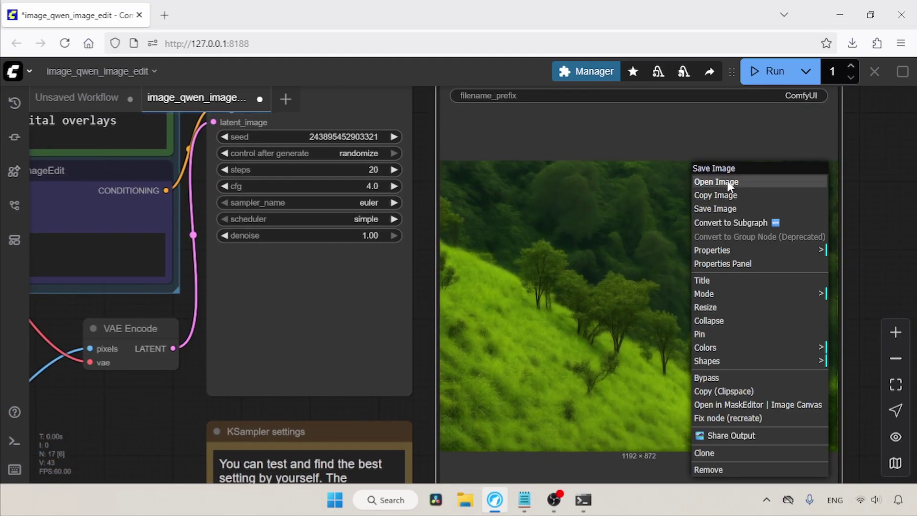
pyautogui.click(727, 182)
pyautogui.click(419, 284)
pyautogui.click(451, 280)
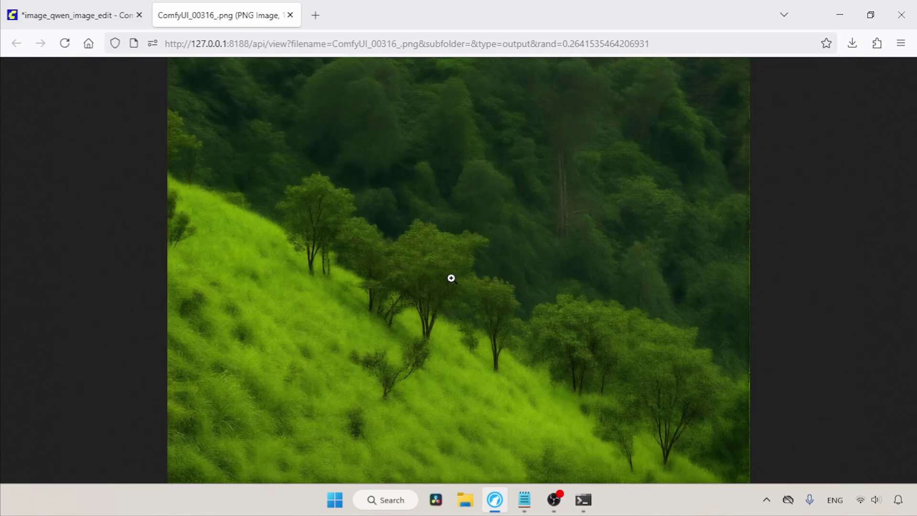
# - Open the original remove watermarks.jpg, compare it with the generated hillside image, and close both images
pyautogui.hotkey('ctrl', 'shift', 't')
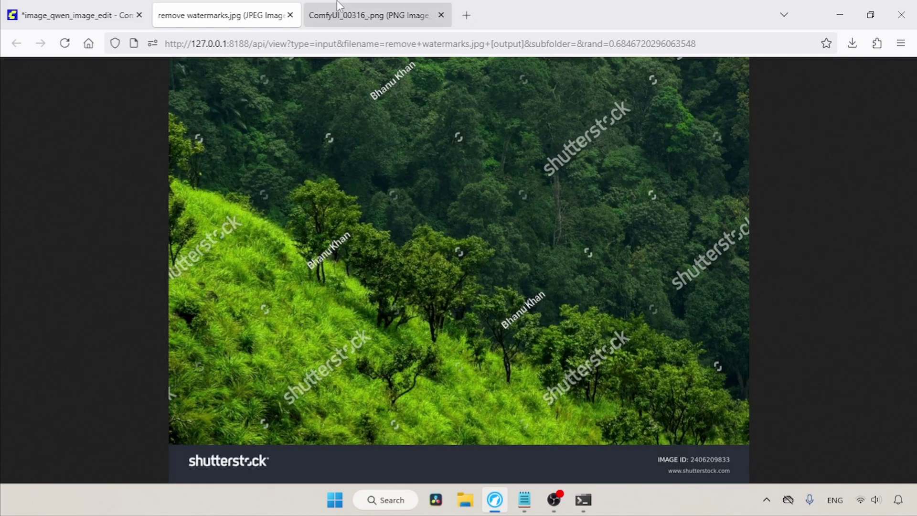
pyautogui.click(336, 7)
pyautogui.click(277, 16)
pyautogui.click(336, 6)
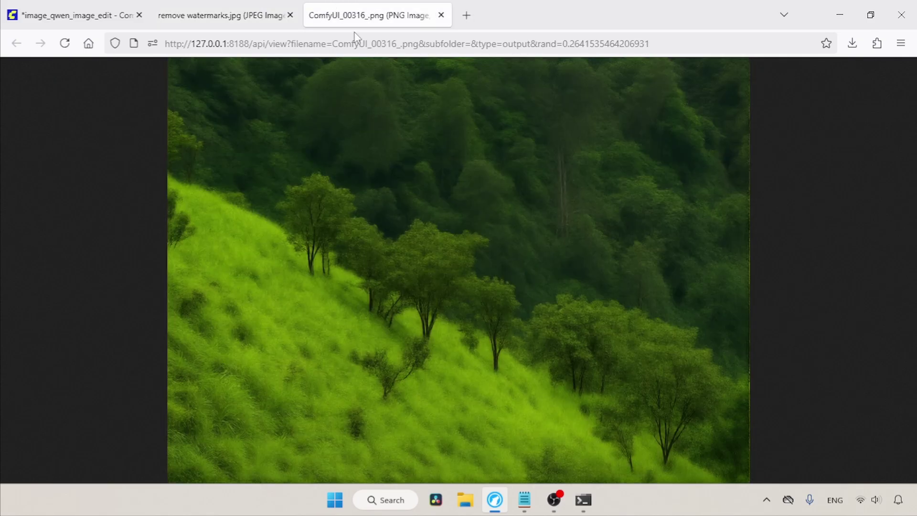
pyautogui.hotkey('ctrl', 'w')
pyautogui.hotkey('ctrl', 'w')
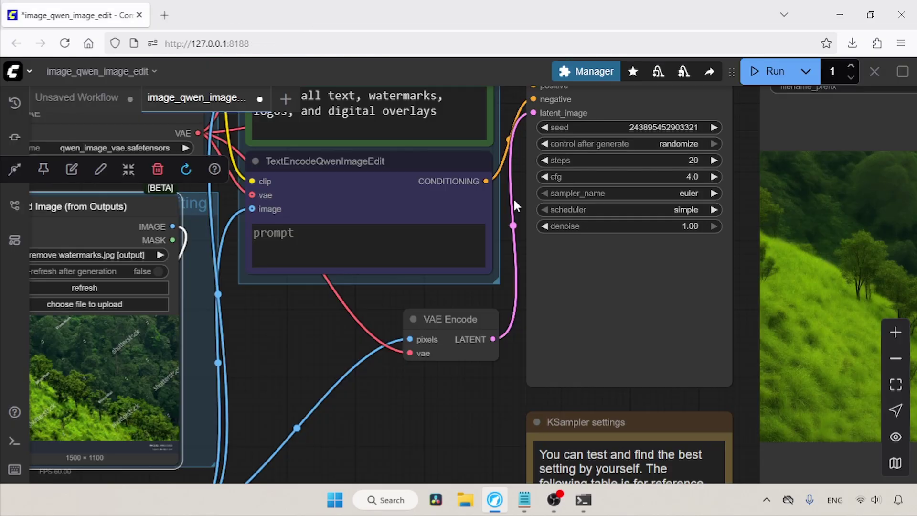
# - Review the ComfyUI console log's execution times for the previous runs, and minimize the console
pyautogui.click(597, 498)
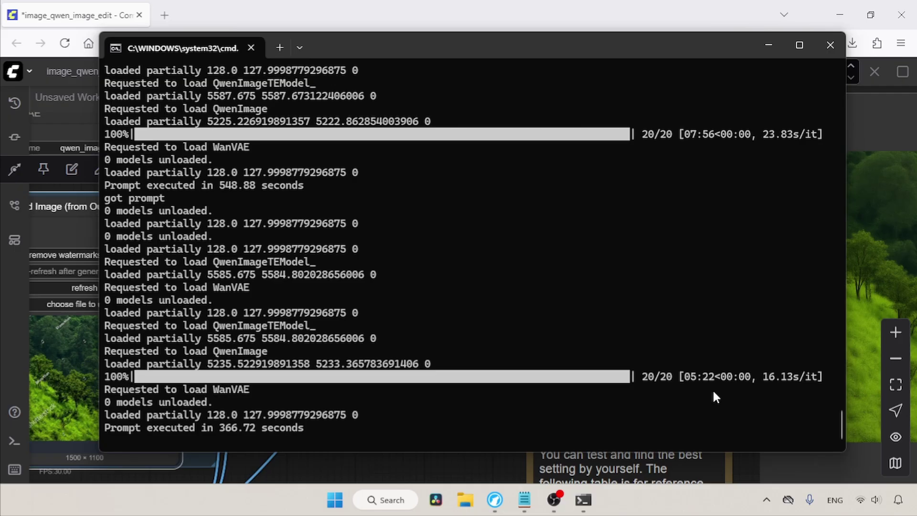
pyautogui.scroll(7, 840, 411)
pyautogui.moveTo(839, 397); pyautogui.dragTo(826, 282)
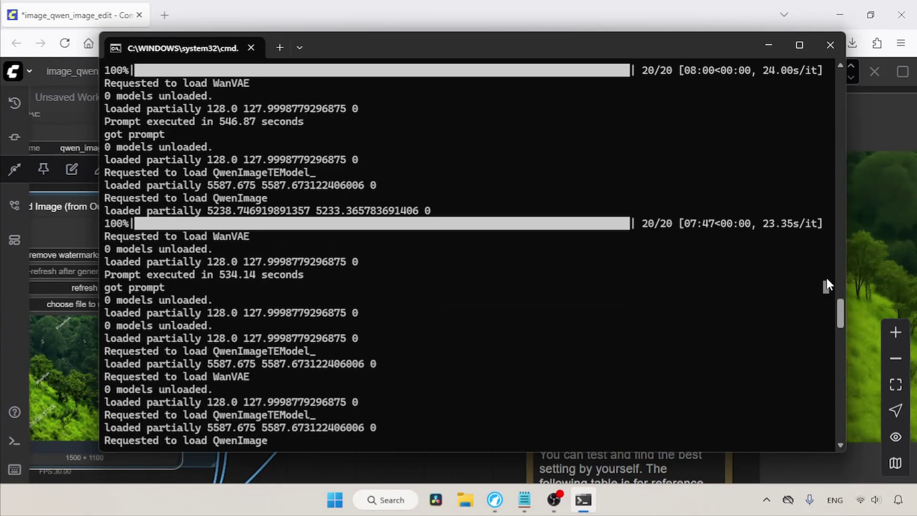
pyautogui.moveTo(839, 316); pyautogui.dragTo(832, 435)
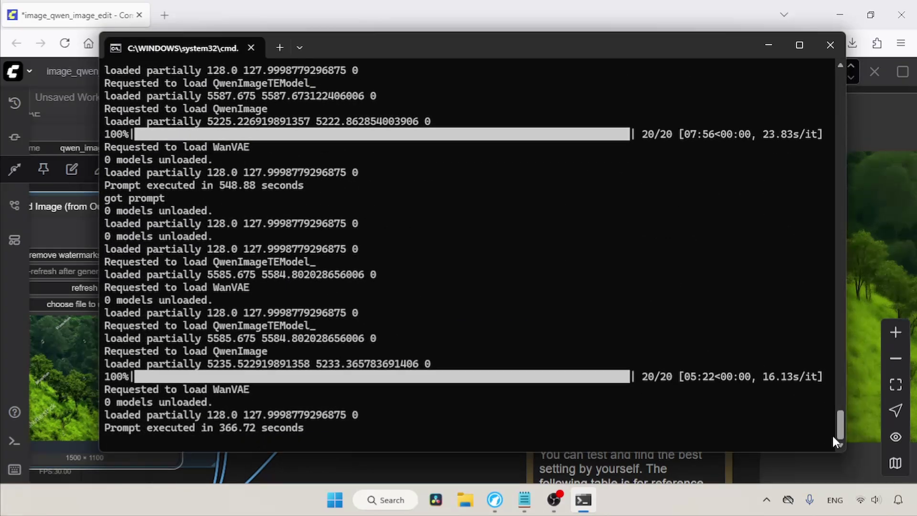
pyautogui.click(767, 44)
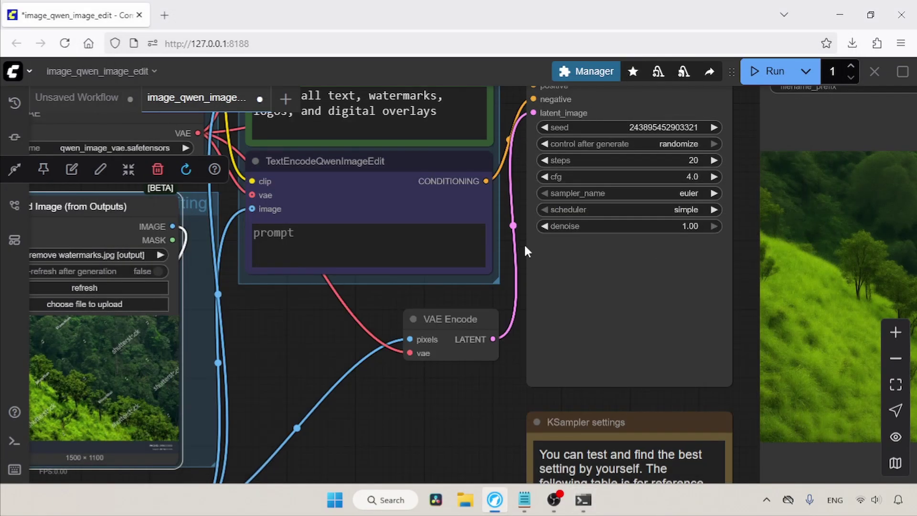
# - Re-enable the bypassed LoraLoaderModelOnly node and check its list of available LoRA models
pyautogui.scroll(5, 511, 110)
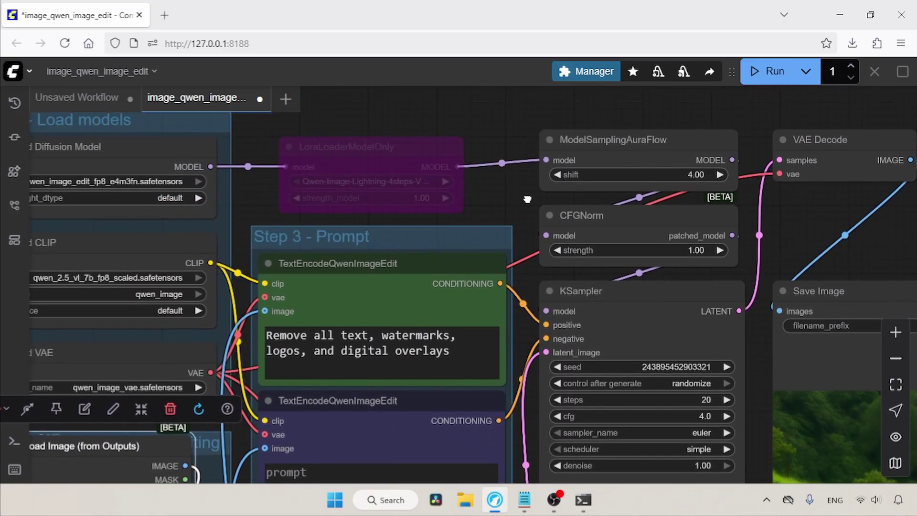
pyautogui.moveTo(527, 200); pyautogui.dragTo(534, 232)
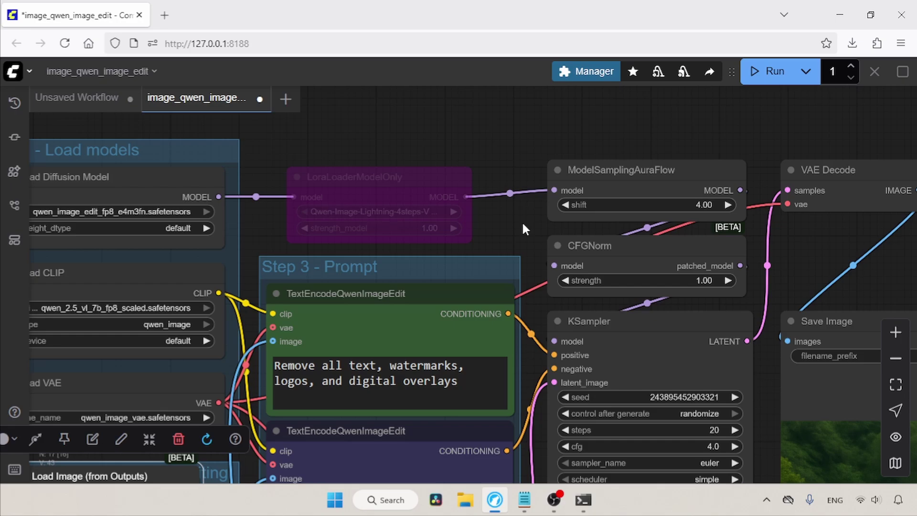
pyautogui.click(401, 180)
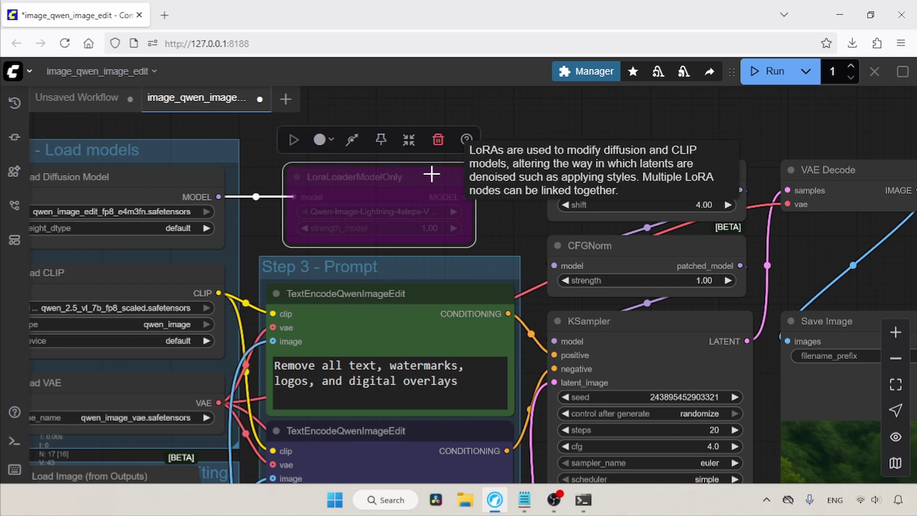
pyautogui.hotkey('ctrl', 'b')
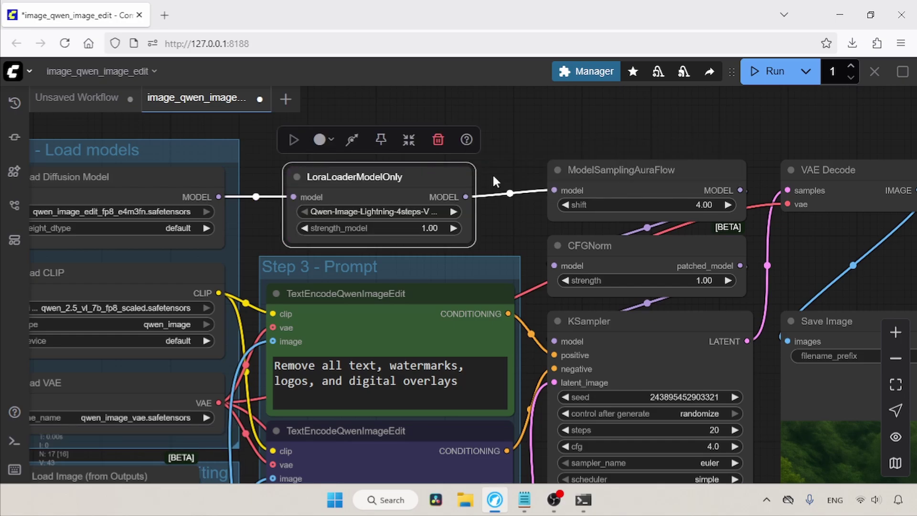
pyautogui.click(390, 211)
pyautogui.click(483, 213)
# - Set the KSampler steps to 4 and the cfg to 1.0
pyautogui.moveTo(509, 221); pyautogui.dragTo(454, 132)
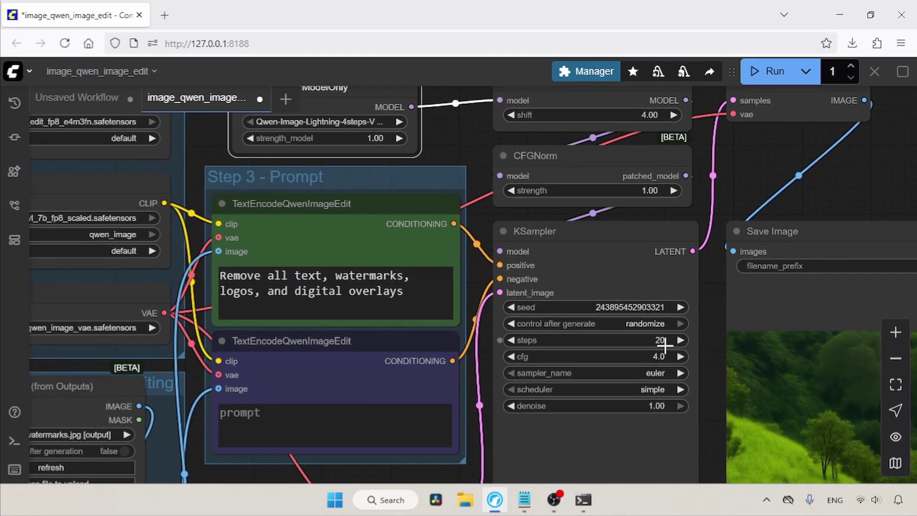
pyautogui.click(640, 340)
pyautogui.write('4')
pyautogui.press('Return')
pyautogui.click(640, 357)
pyautogui.write('1.')
pyautogui.press('Return')
pyautogui.moveTo(720, 331); pyautogui.dragTo(714, 361)
# - Choose Qwen-Image-Lightning-8steps-V1.1.safetensors in the LoraLoaderModelOnly node and set the KSampler steps to 8
pyautogui.click(373, 152)
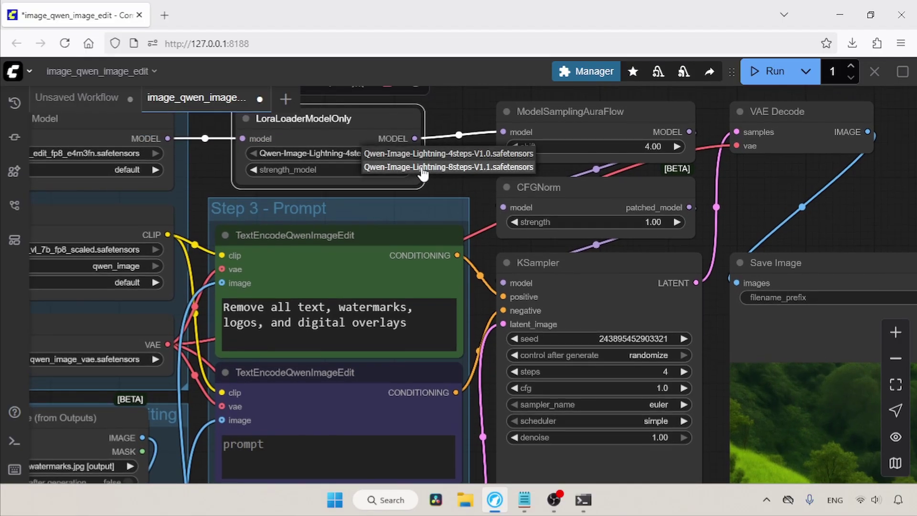
pyautogui.click(410, 168)
pyautogui.click(651, 369)
pyautogui.write('8')
pyautogui.press('Return')
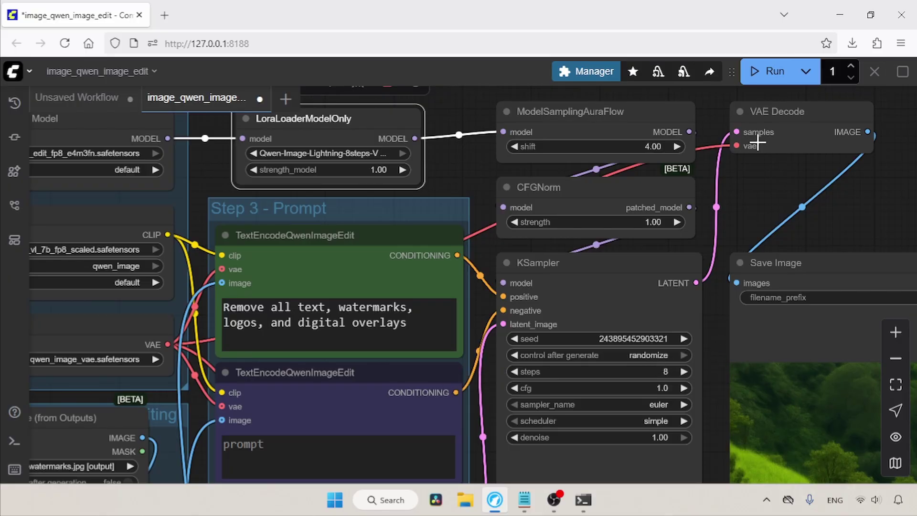
# - Upload the 01 bike picture into the Load Image (from Outputs) node
pyautogui.scroll(-3, 492, 252)
pyautogui.click(206, 374)
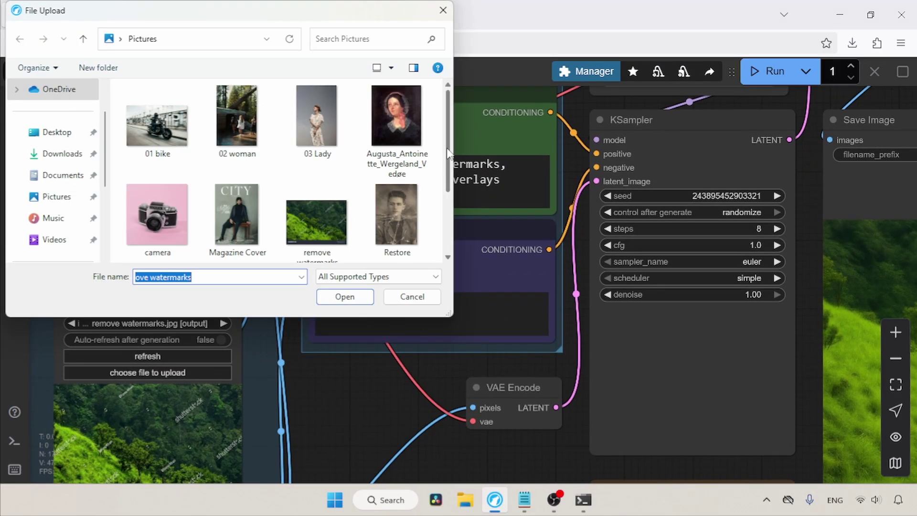
pyautogui.click(156, 119)
pyautogui.click(330, 298)
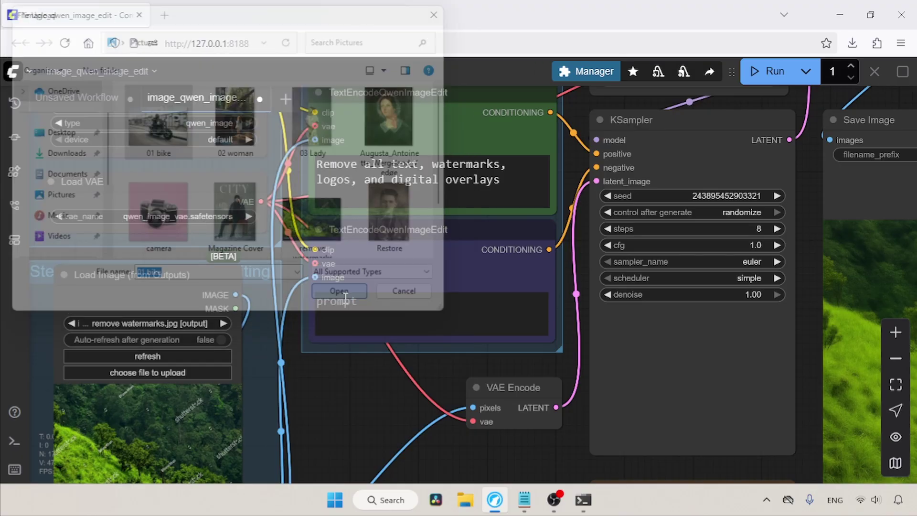
pyautogui.moveTo(356, 373); pyautogui.dragTo(368, 359)
pyautogui.scroll(-3, 368, 358)
pyautogui.scroll(1, 350, 352)
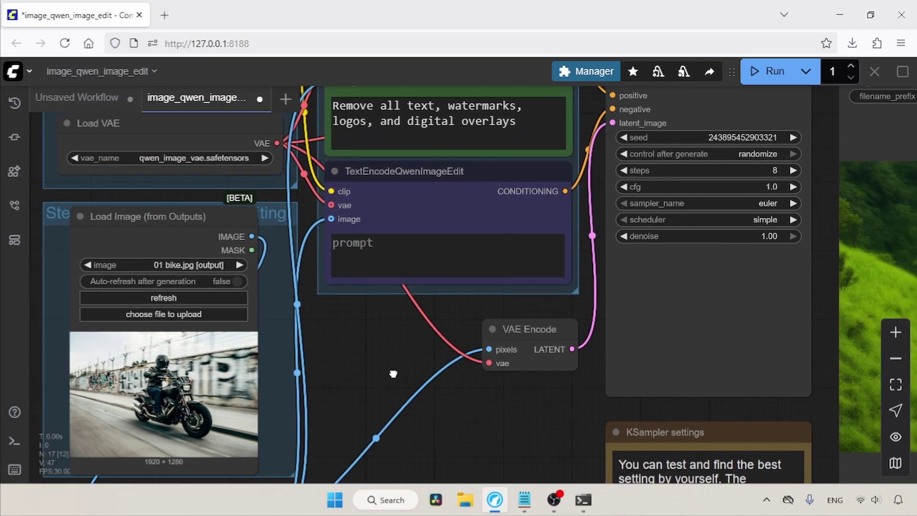
# - Replace the positive prompt with 'remove the bike from the image' and run the workflow
pyautogui.scroll(3, 351, 352)
pyautogui.tripleClick(373, 224)
pyautogui.write('remove the bike from the image')
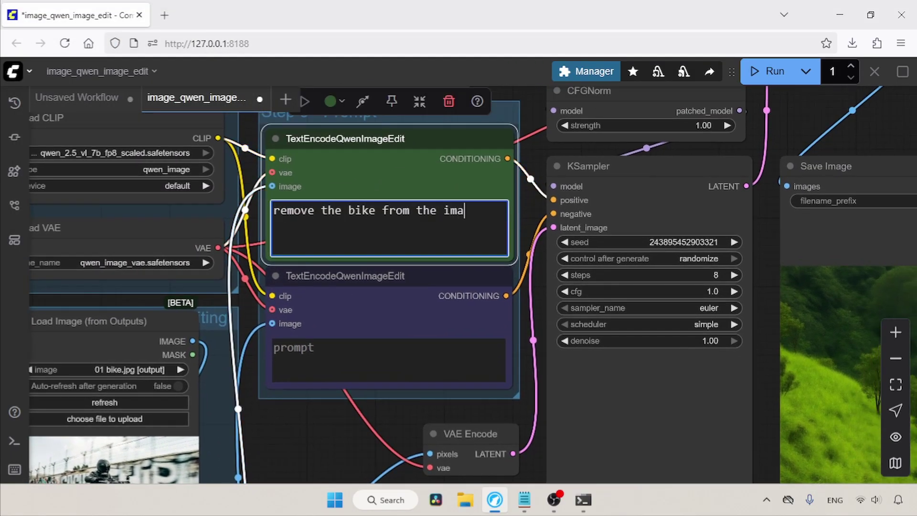
pyautogui.click(768, 71)
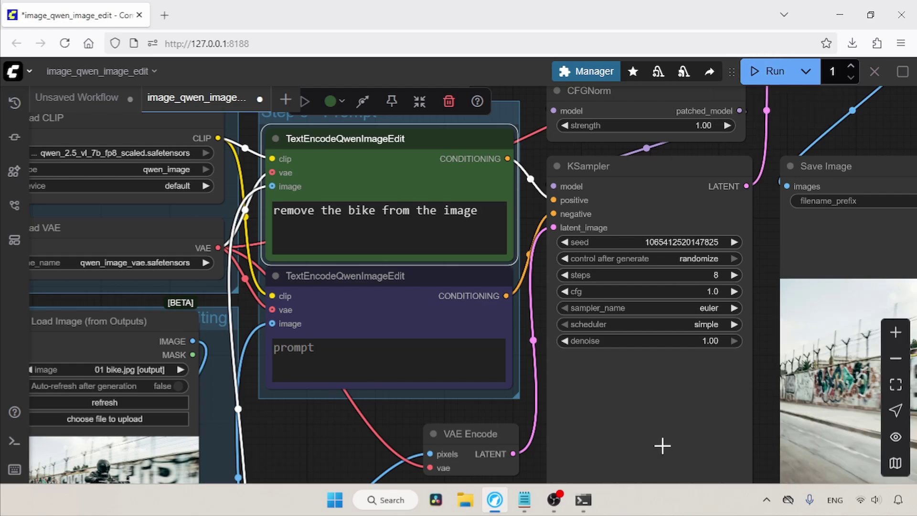
# - Inspect the generated street image in the Save Image node and check the run's execution time in the console
pyautogui.moveTo(753, 370); pyautogui.dragTo(428, 275)
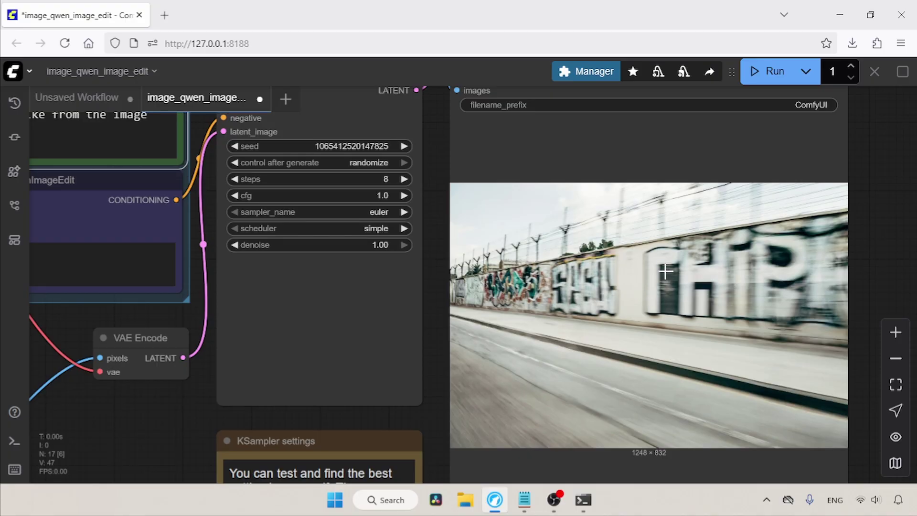
pyautogui.click(583, 500)
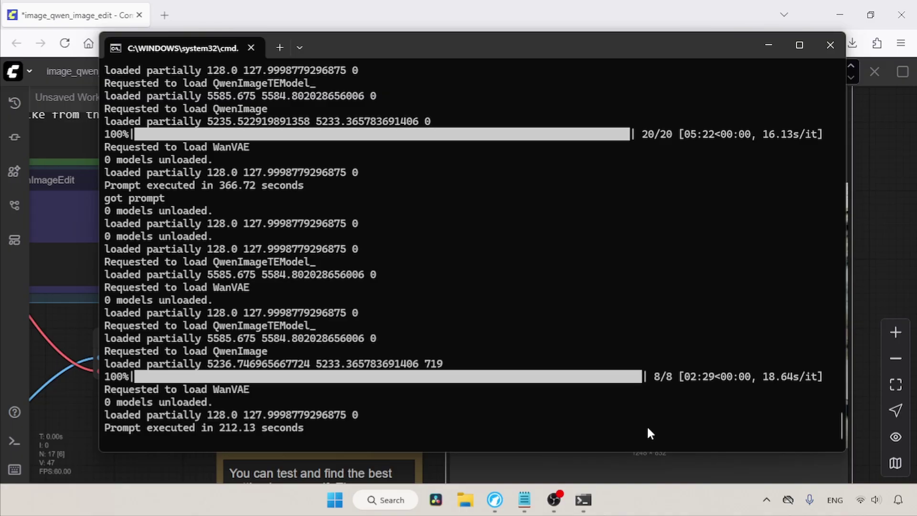
pyautogui.hotkey('alt', 'Tab')
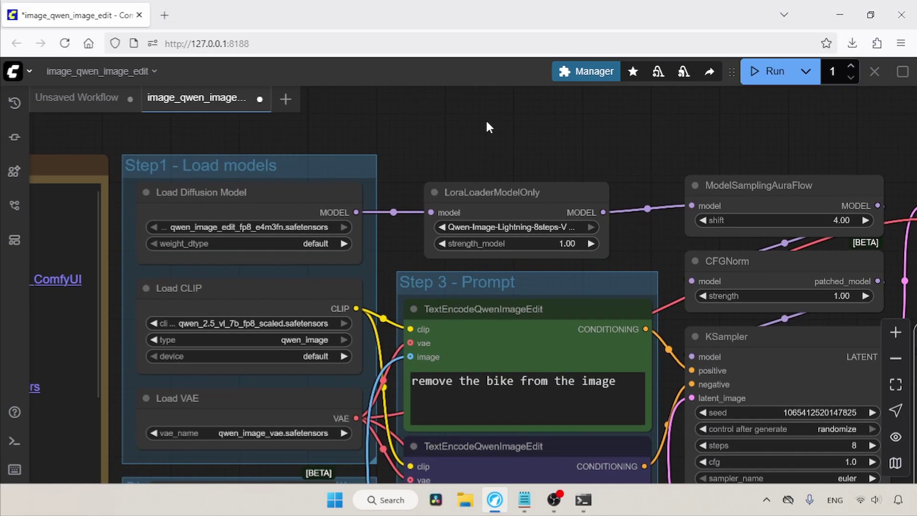
# - Delete the Load Diffusion Model and Load CLIP nodes from the Step1 - Load models group
pyautogui.moveTo(454, 121); pyautogui.dragTo(488, 139)
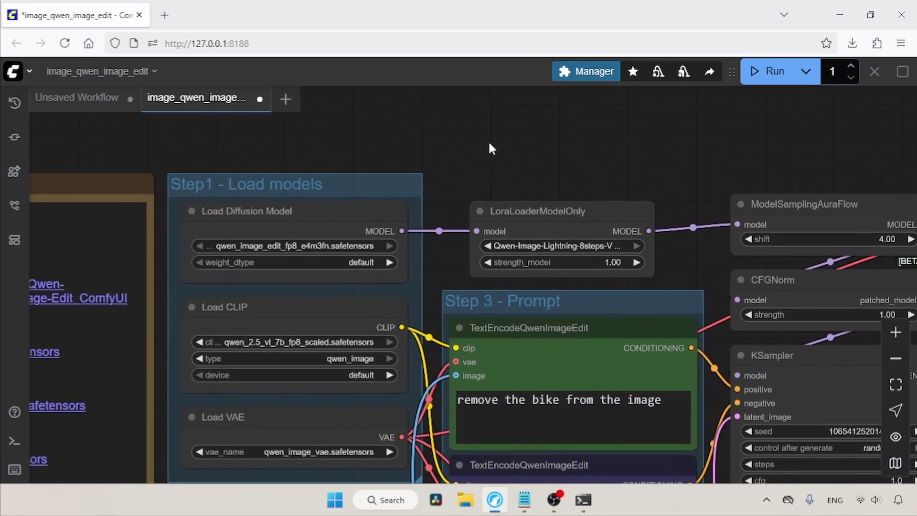
pyautogui.click(310, 213)
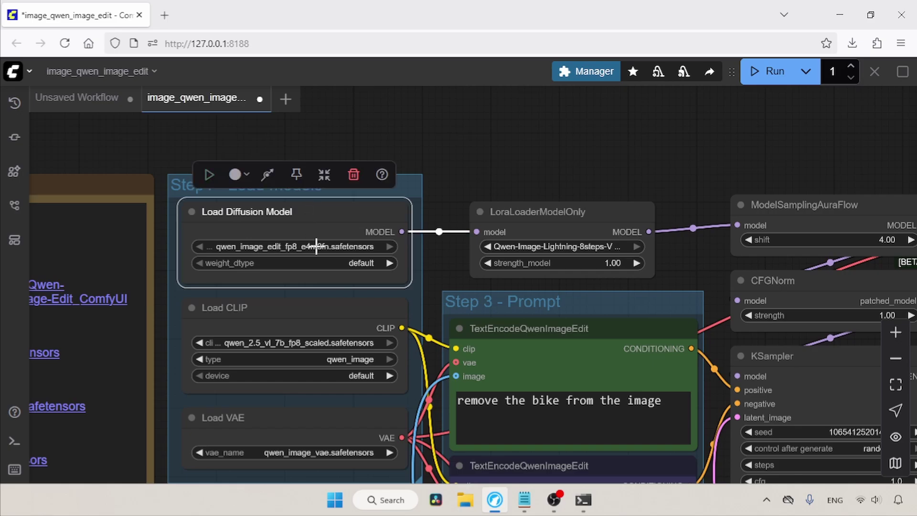
pyautogui.keyDown('shift'); pyautogui.click(272, 309); pyautogui.keyUp('shift')
pyautogui.press('Delete')
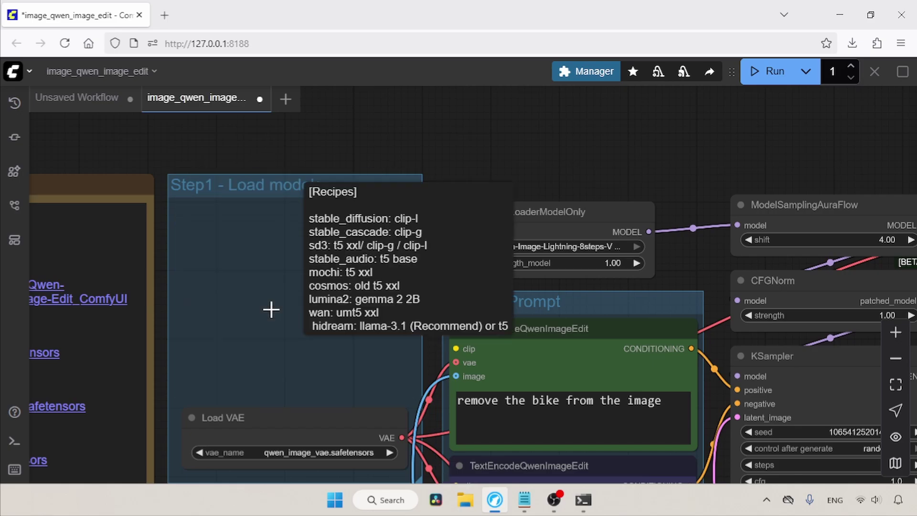
# - Add a Unet Loader (GGUF) node and place it above the Step1 - Load models group
pyautogui.moveTo(424, 129); pyautogui.dragTo(430, 177)
pyautogui.scroll(1, 361, 166)
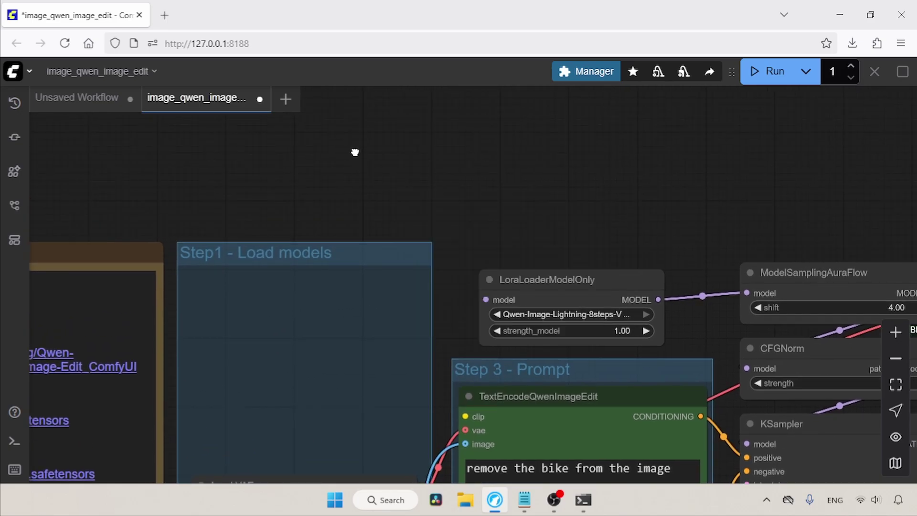
pyautogui.doubleClick(354, 152)
pyautogui.write('unet')
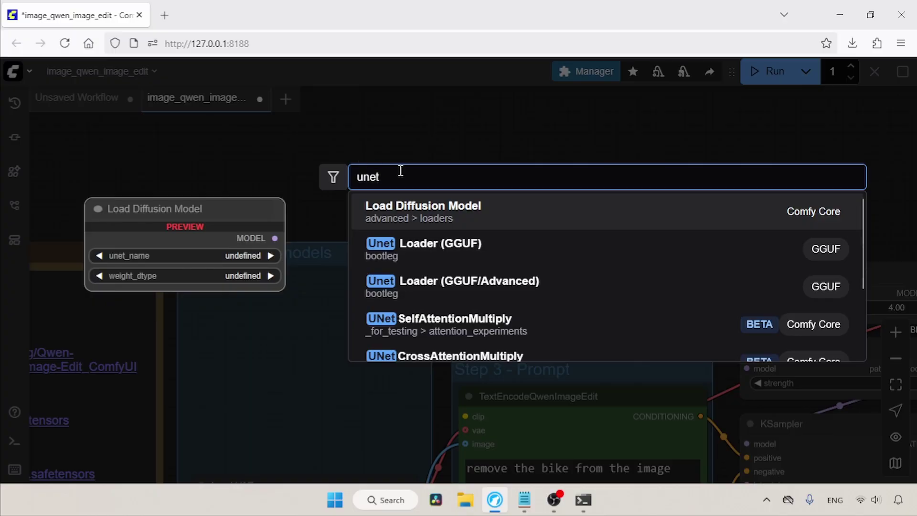
pyautogui.click(469, 246)
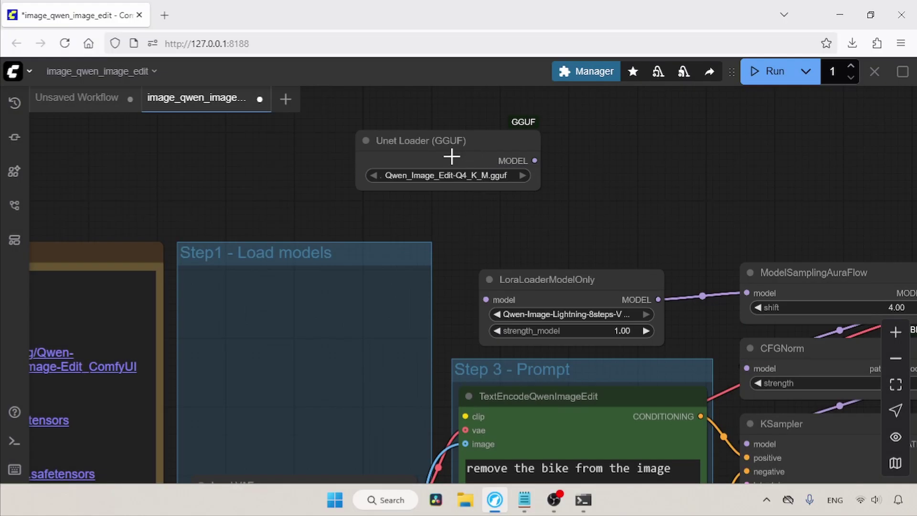
pyautogui.moveTo(451, 156); pyautogui.dragTo(342, 167)
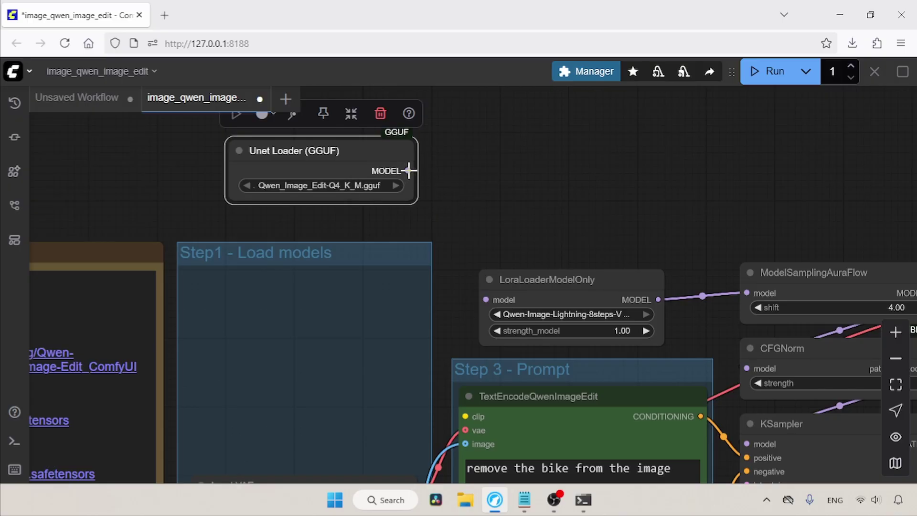
# - Connect the Unet Loader (GGUF) MODEL output to the model input of the LoraLoaderModelOnly node
pyautogui.moveTo(408, 171); pyautogui.dragTo(484, 301)
pyautogui.moveTo(566, 243); pyautogui.dragTo(554, 192)
pyautogui.click(558, 231)
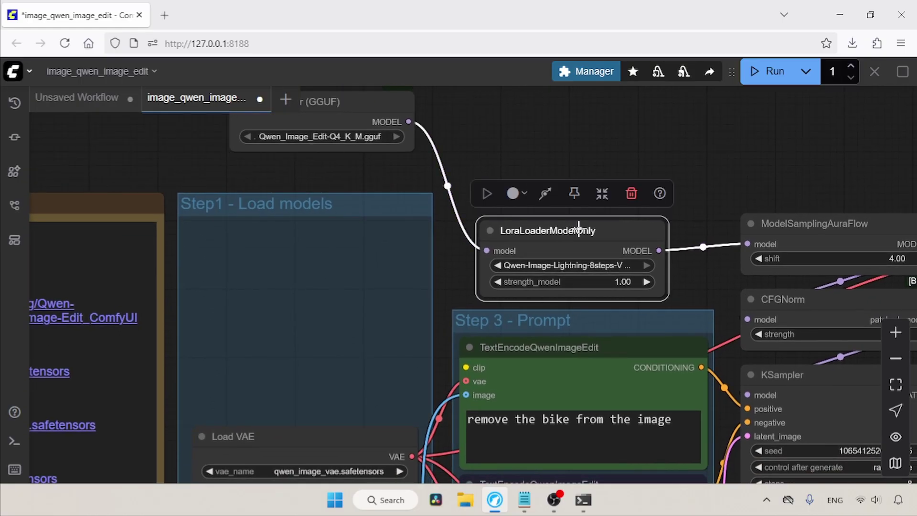
# - Add a CLIPLoader (GGUF) node and move it into the Step1 - Load models group
pyautogui.moveTo(380, 183); pyautogui.dragTo(414, 177)
pyautogui.doubleClick(414, 177)
pyautogui.write('clip l')
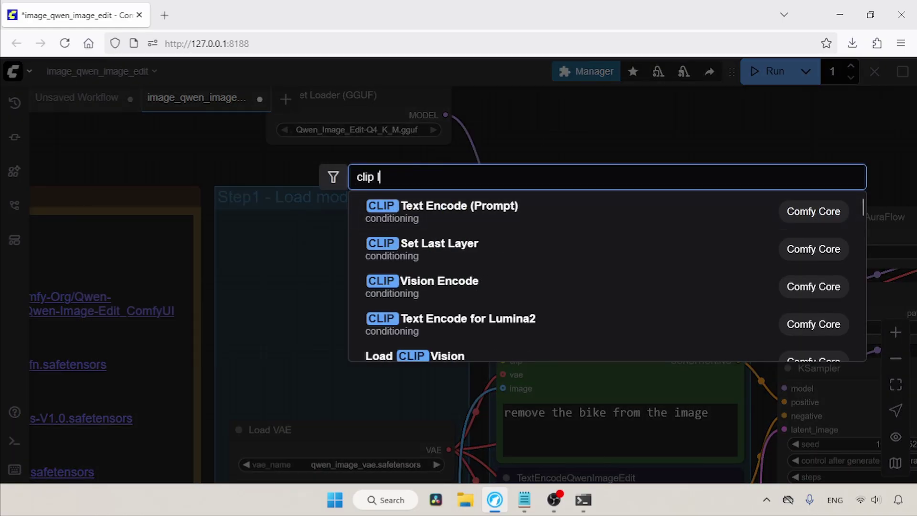
pyautogui.write('oader ggu')
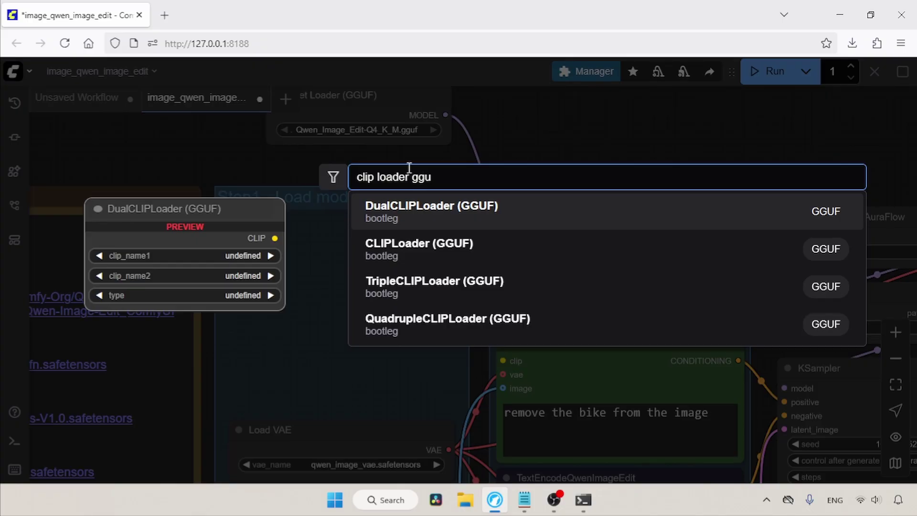
pyautogui.click(469, 252)
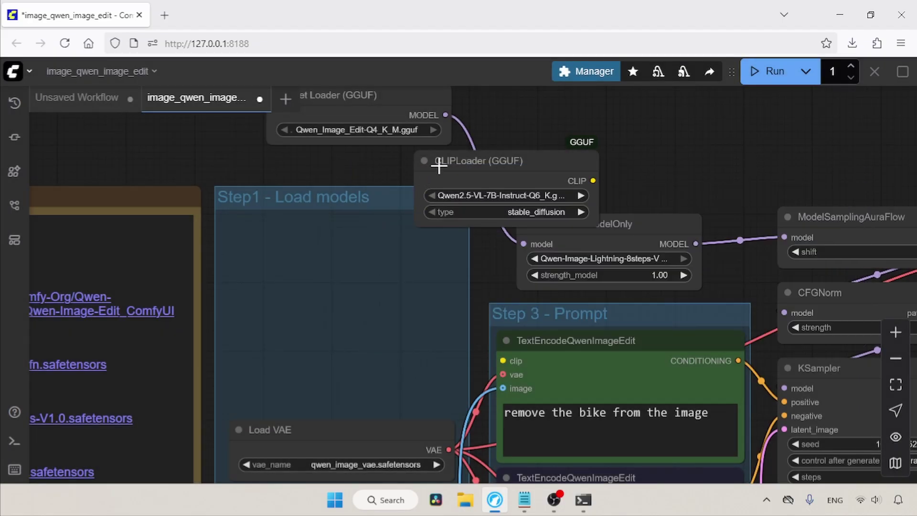
pyautogui.moveTo(492, 160); pyautogui.dragTo(352, 242)
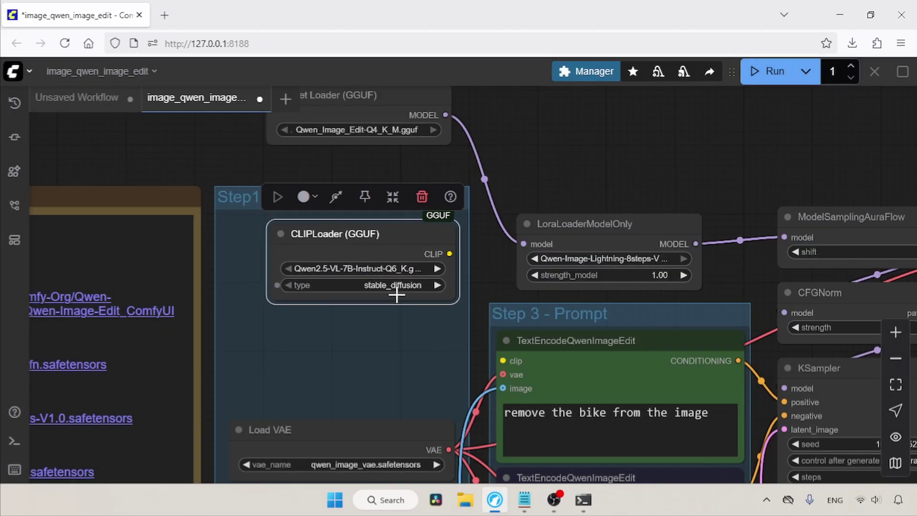
# - Set the CLIPLoader (GGUF) to Qwen2.5-VL-7B-Instruct-Q6_K.gguf with type qwen_image, and move the node slightly lower within the group
pyautogui.click(412, 269)
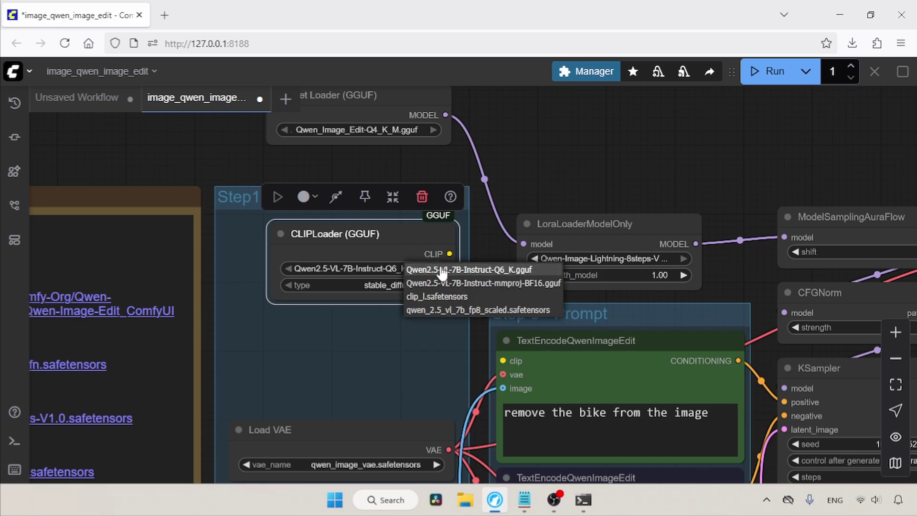
pyautogui.click(484, 269)
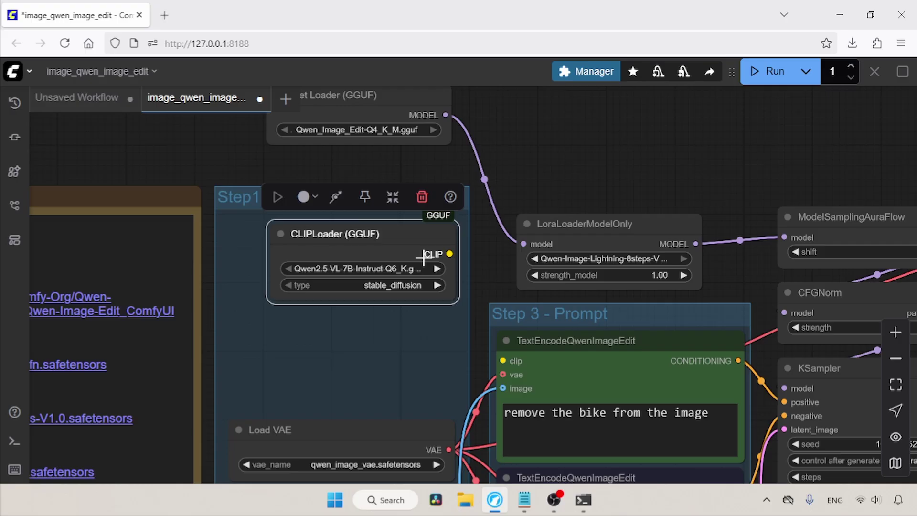
pyautogui.click(415, 285)
pyautogui.write('qwen')
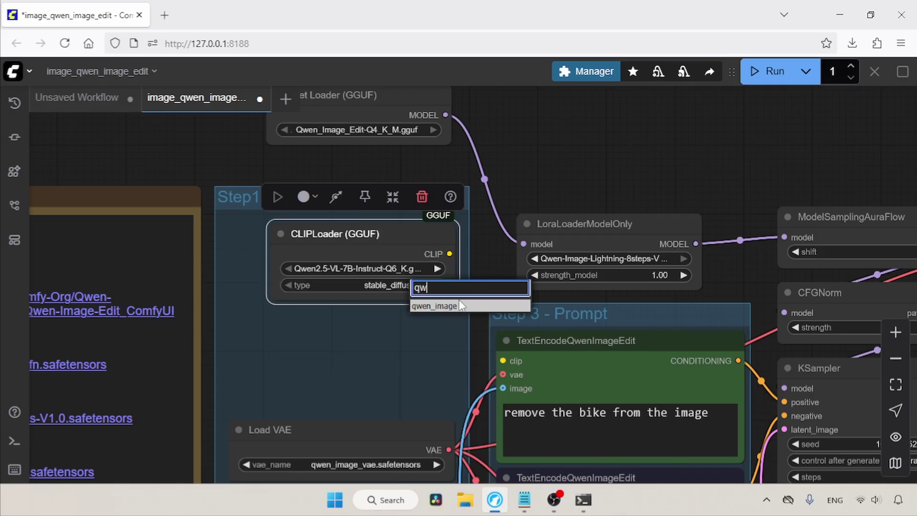
pyautogui.click(461, 302)
pyautogui.moveTo(417, 241); pyautogui.dragTo(391, 273)
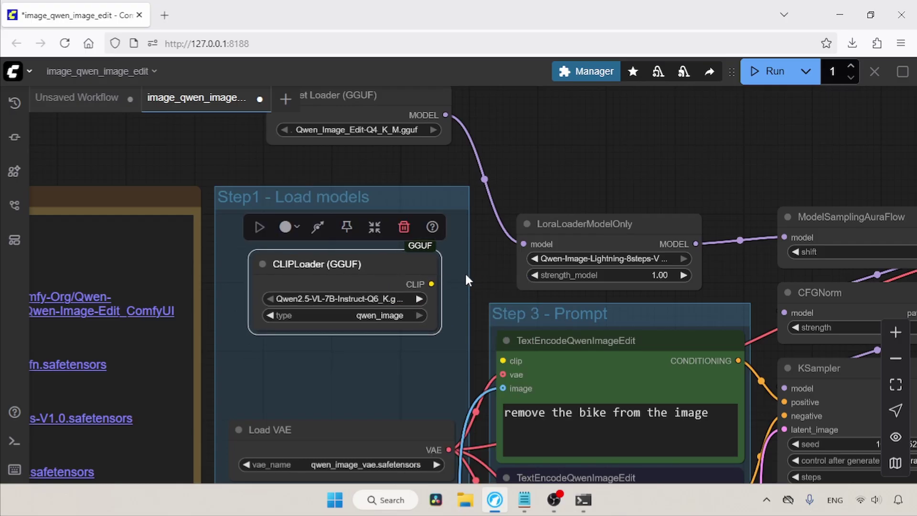
# - Connect the CLIPLoader (GGUF) CLIP output to the clip inputs of both TextEncodeQwenImageEdit nodes, and place the loader just above Load VAE
pyautogui.moveTo(465, 271); pyautogui.dragTo(492, 205)
pyautogui.moveTo(422, 129); pyautogui.dragTo(493, 342)
pyautogui.moveTo(479, 265); pyautogui.dragTo(476, 291)
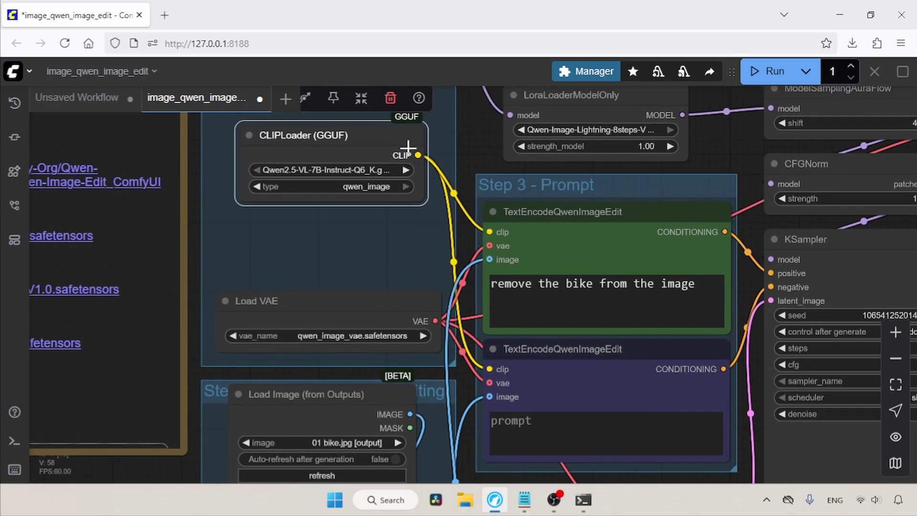
pyautogui.click(469, 148)
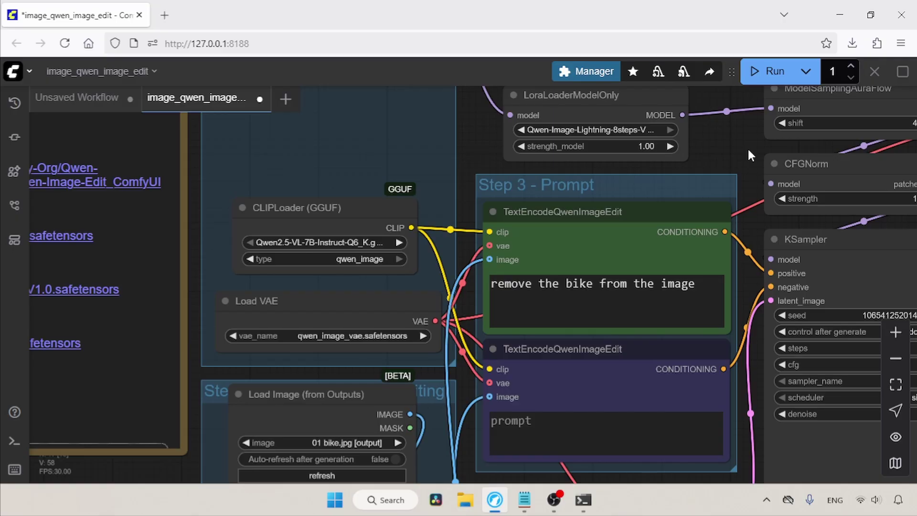
# - Move the Unet Loader (GGUF) node into the Step1 - Load models group above the CLIPLoader (GGUF), and run the workflow
pyautogui.moveTo(747, 147); pyautogui.dragTo(574, 281)
pyautogui.moveTo(555, 214); pyautogui.dragTo(549, 135)
pyautogui.click(769, 72)
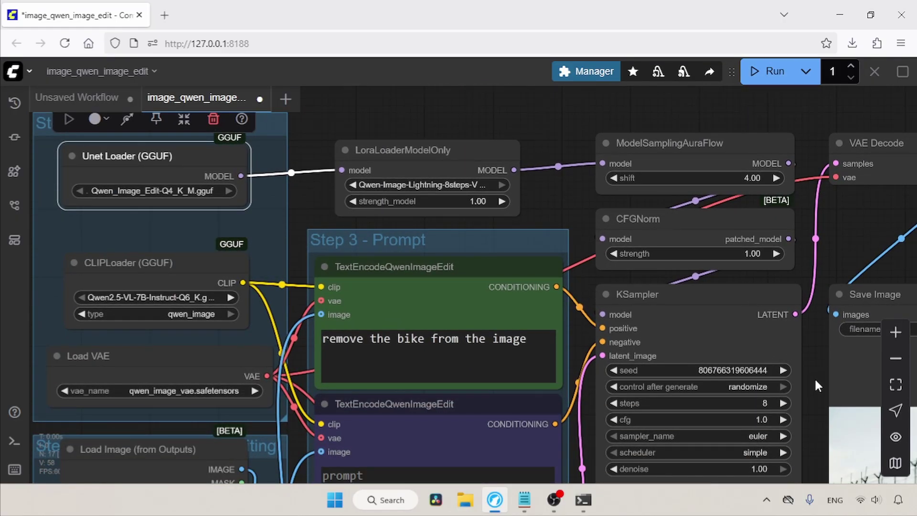
pyautogui.moveTo(815, 378); pyautogui.dragTo(539, 295)
pyautogui.click(549, 191)
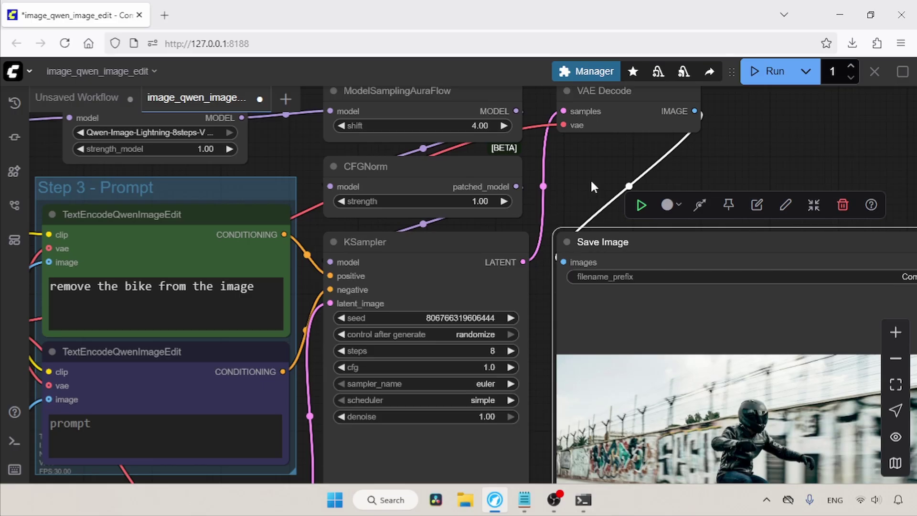
# - Check the installed custom nodes in the Custom Nodes Manager using the Installed filter, and close the manager
pyautogui.click(587, 71)
pyautogui.click(492, 161)
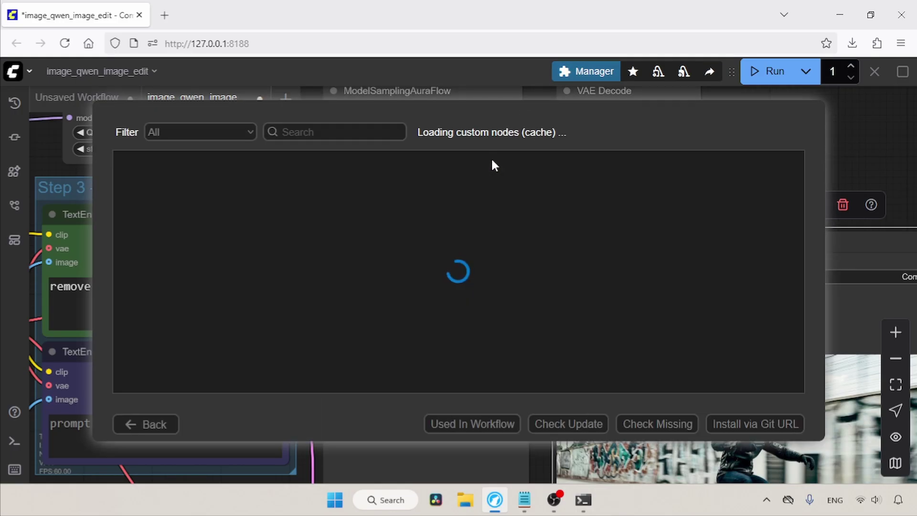
pyautogui.click(247, 131)
pyautogui.click(205, 171)
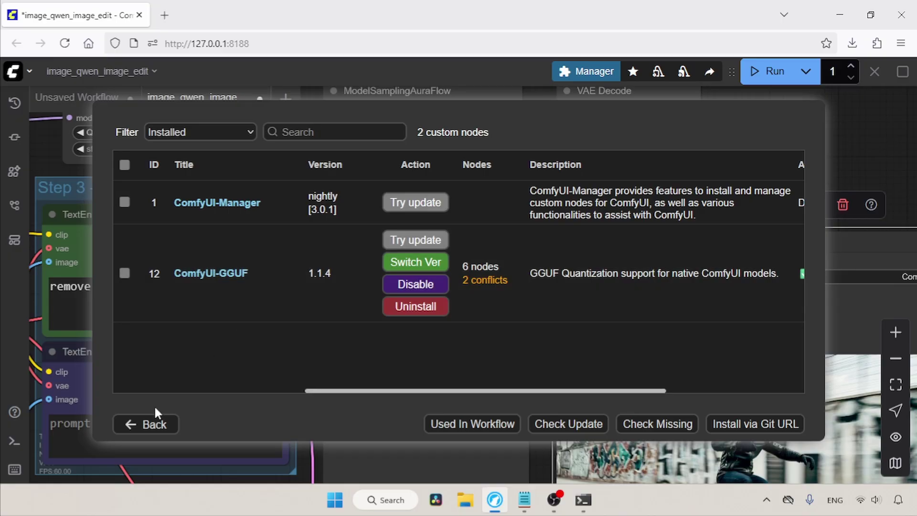
pyautogui.click(161, 425)
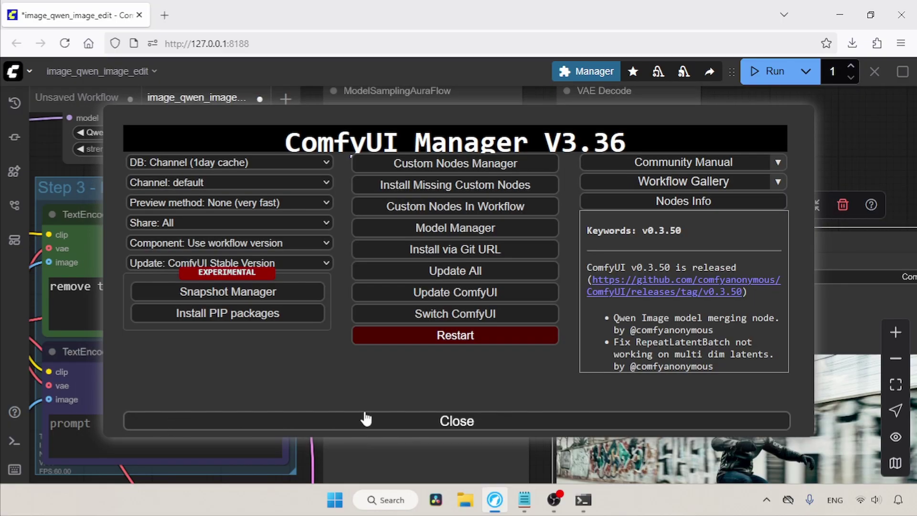
pyautogui.click(447, 423)
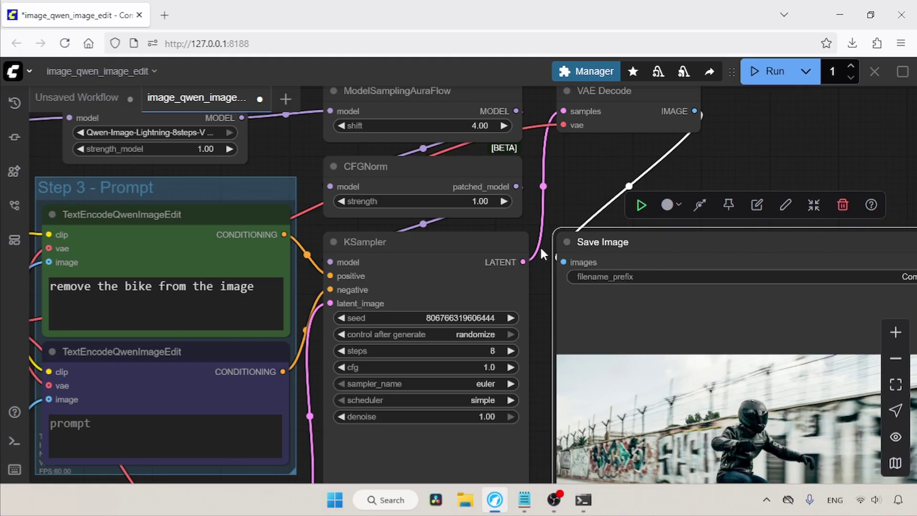
pyautogui.moveTo(540, 245); pyautogui.dragTo(541, 255)
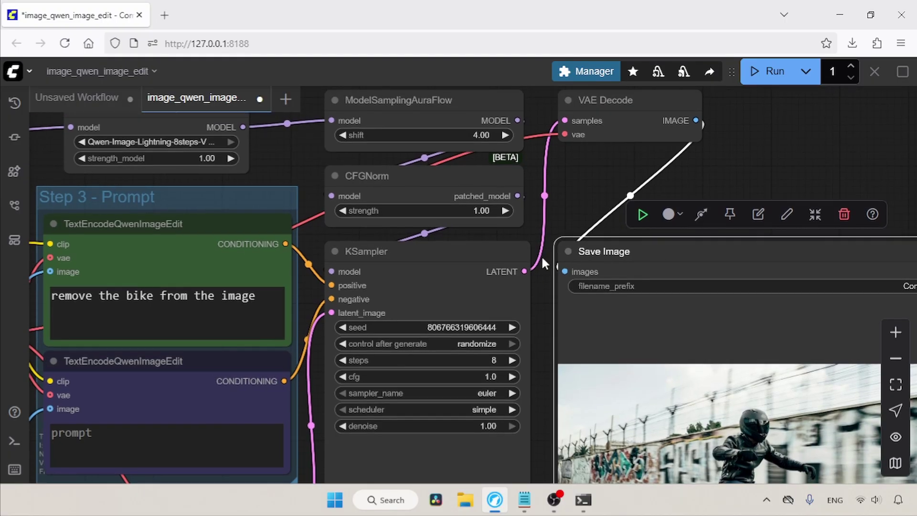